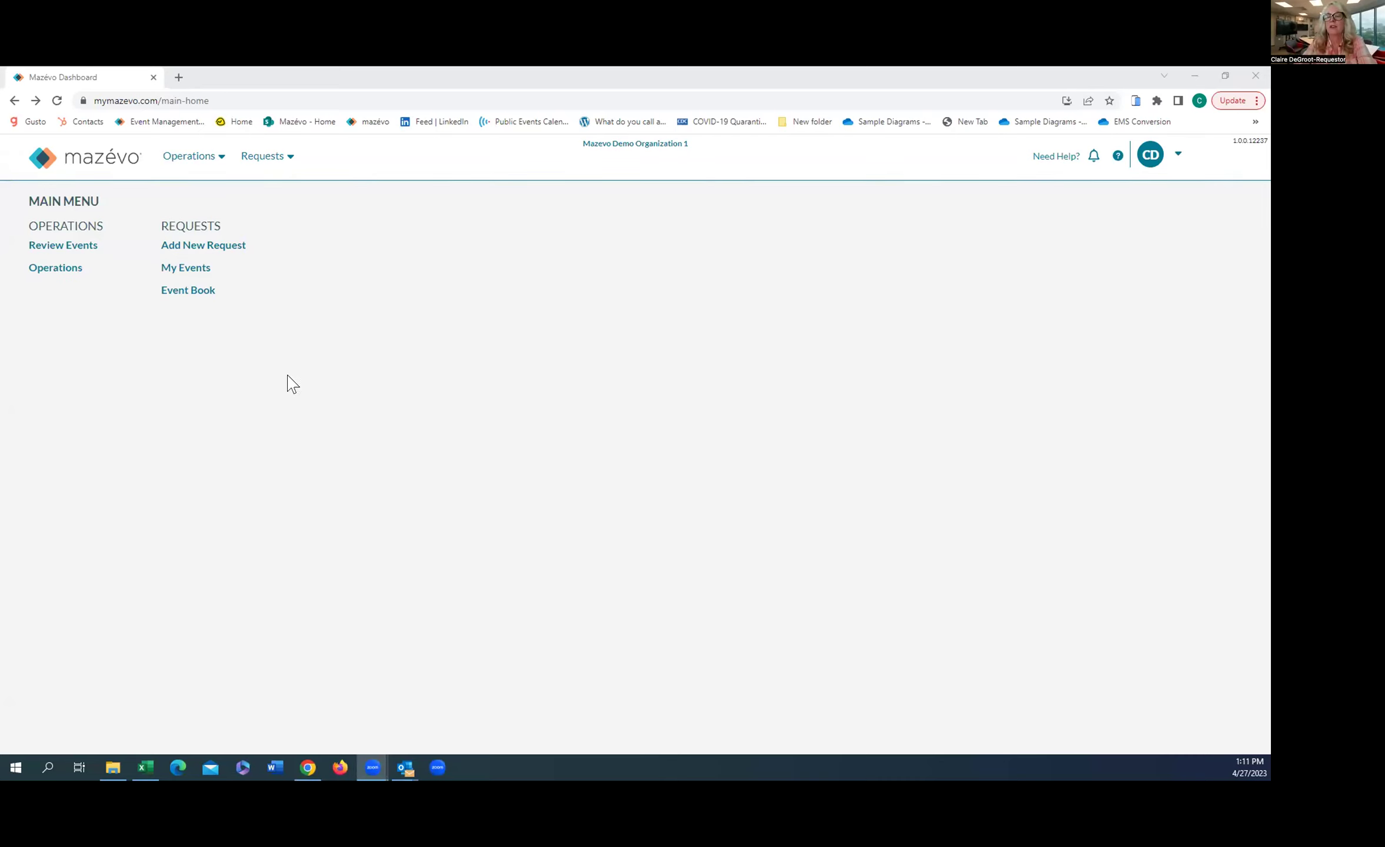
Open the requester's list of their own events
click(179, 272)
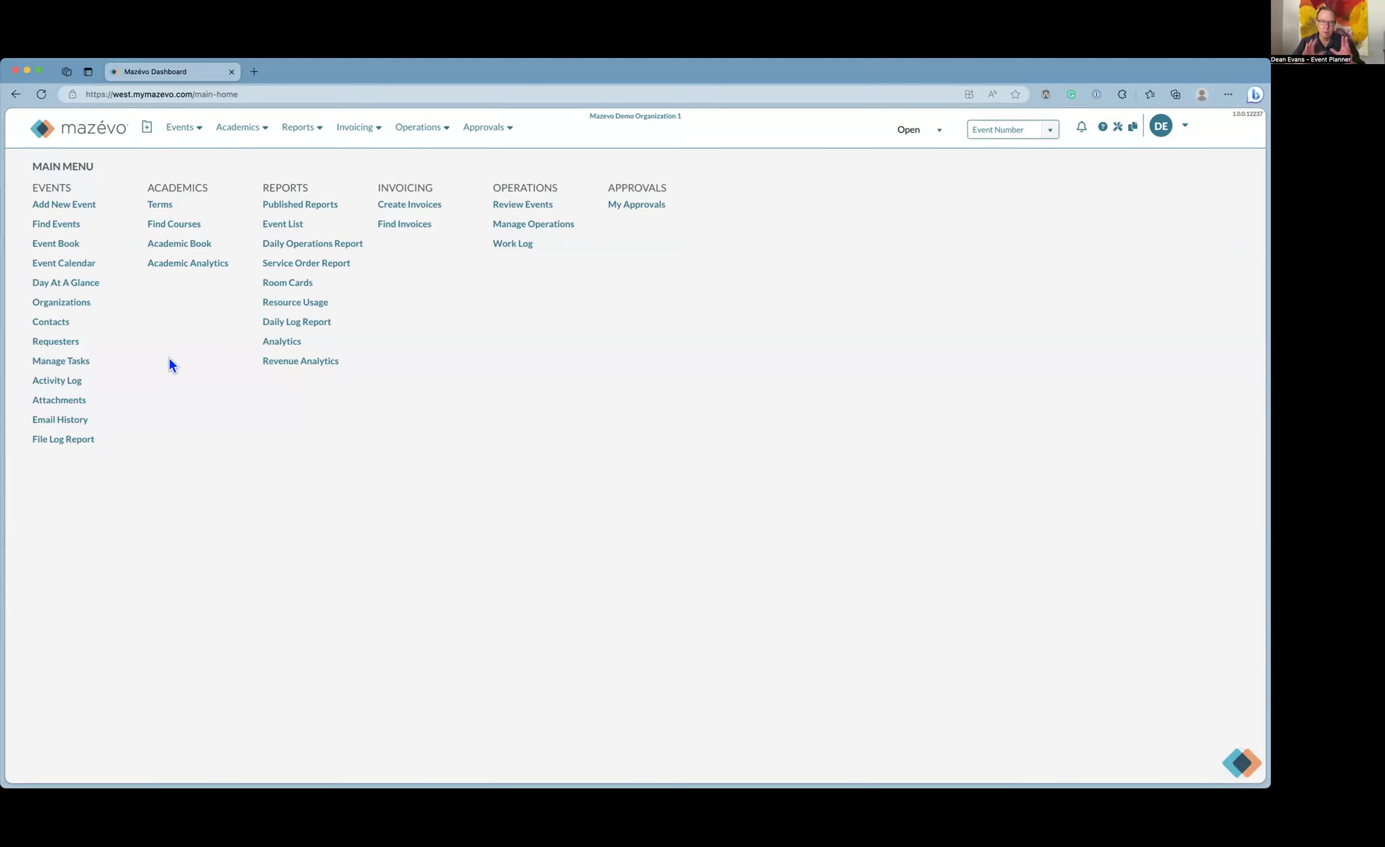
Open the Annual Basket Weaver Conference request from Day At A Glance and activate all of its approvals
click(84, 285)
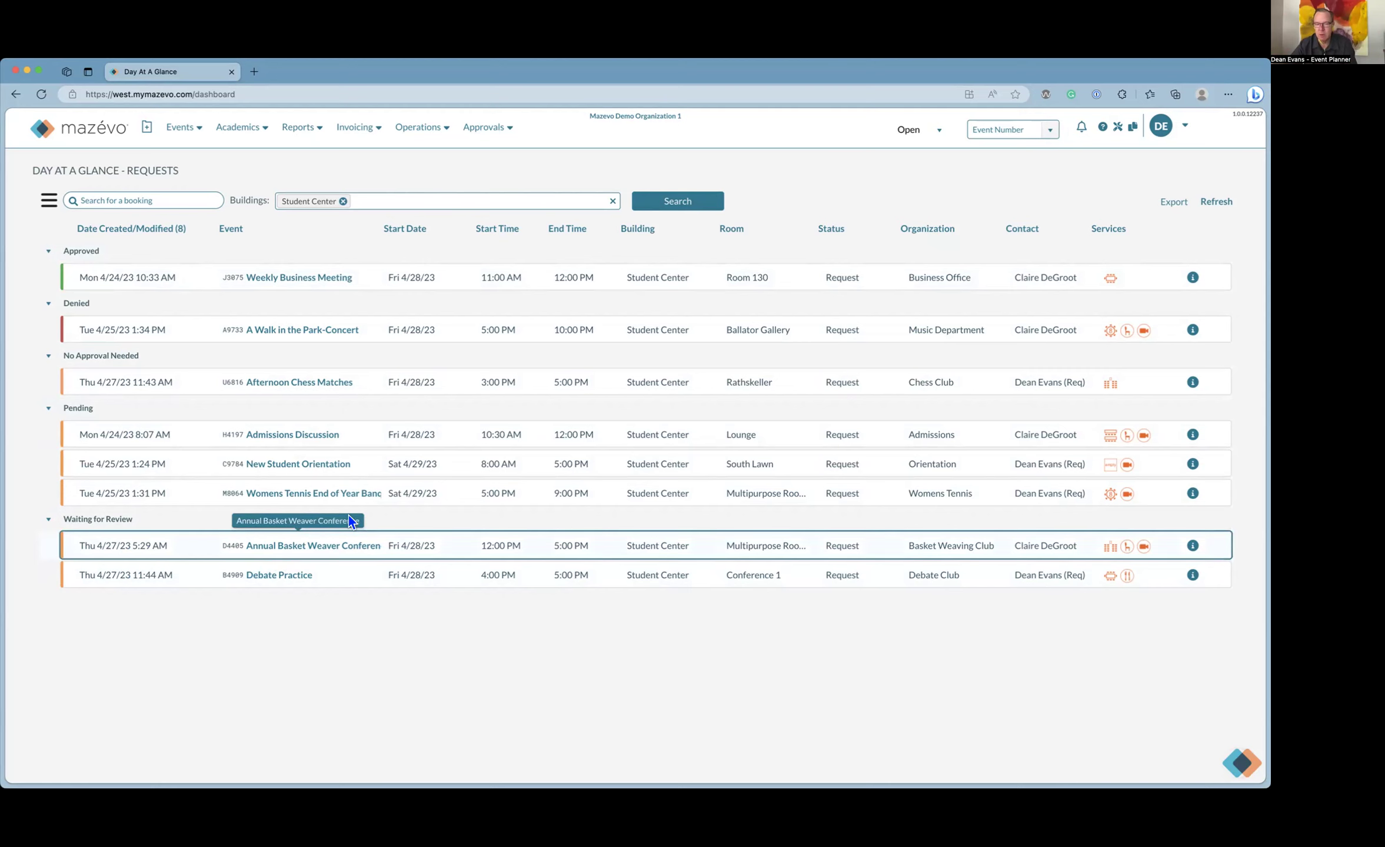
click(309, 548)
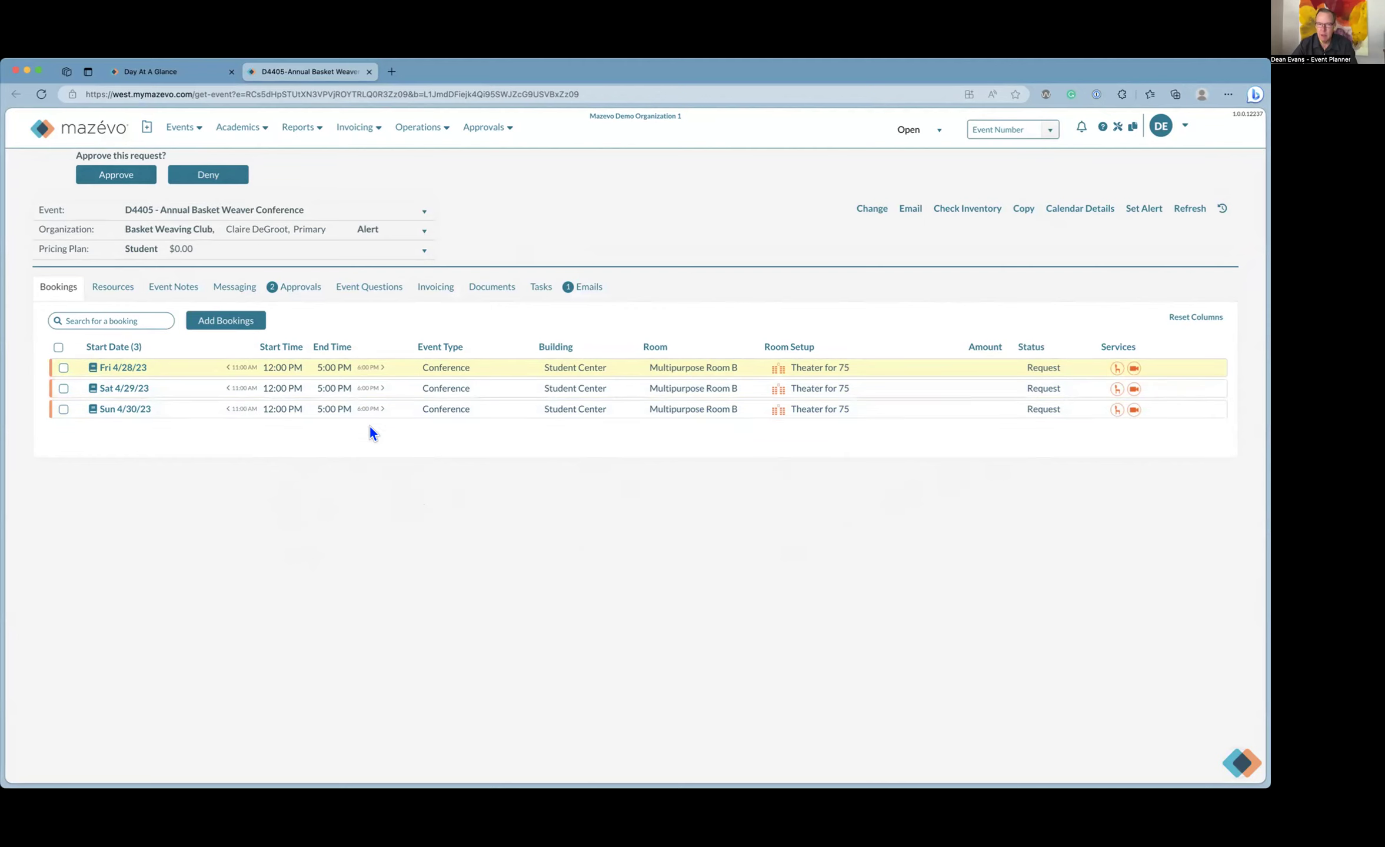
click(307, 289)
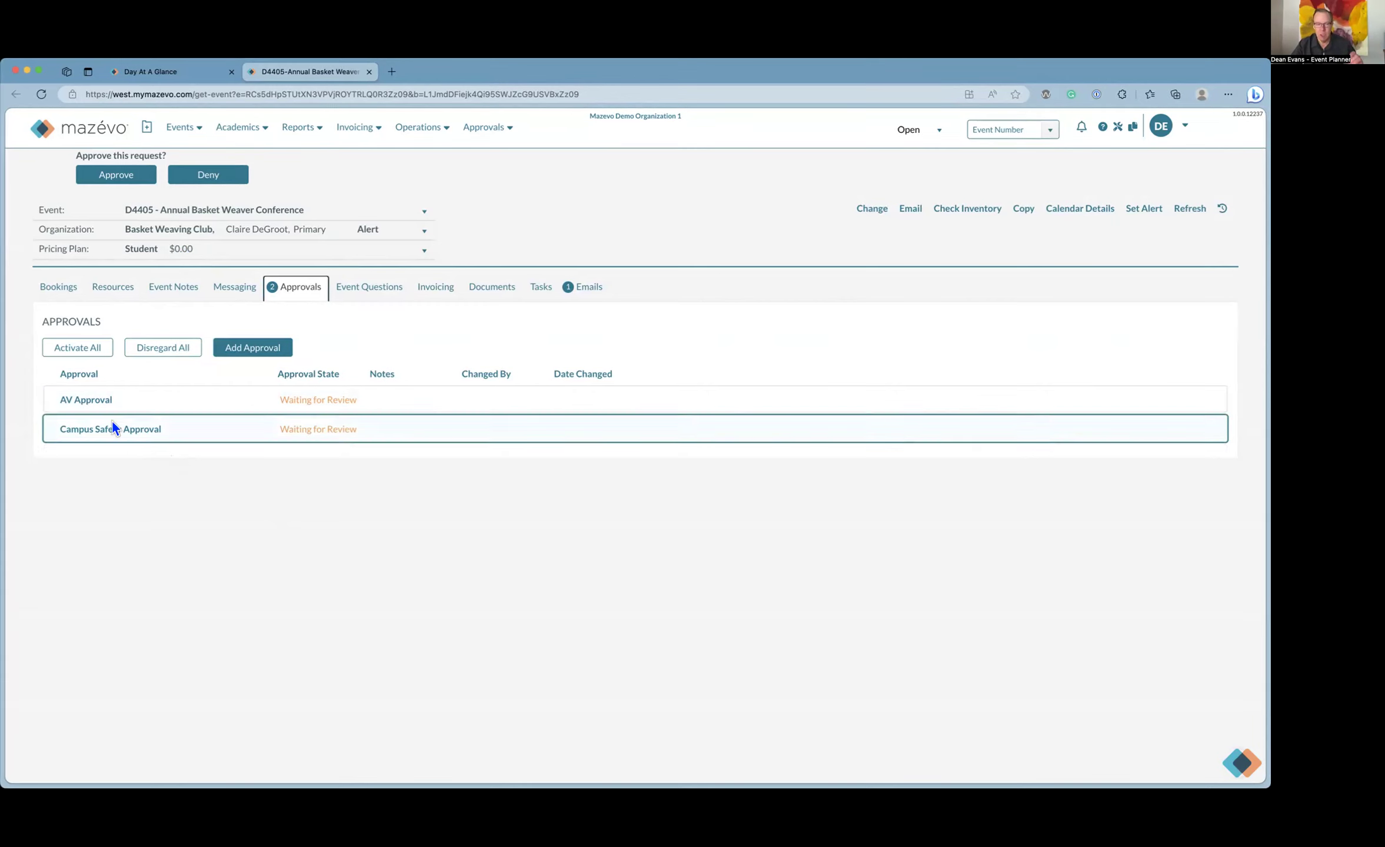
click(78, 349)
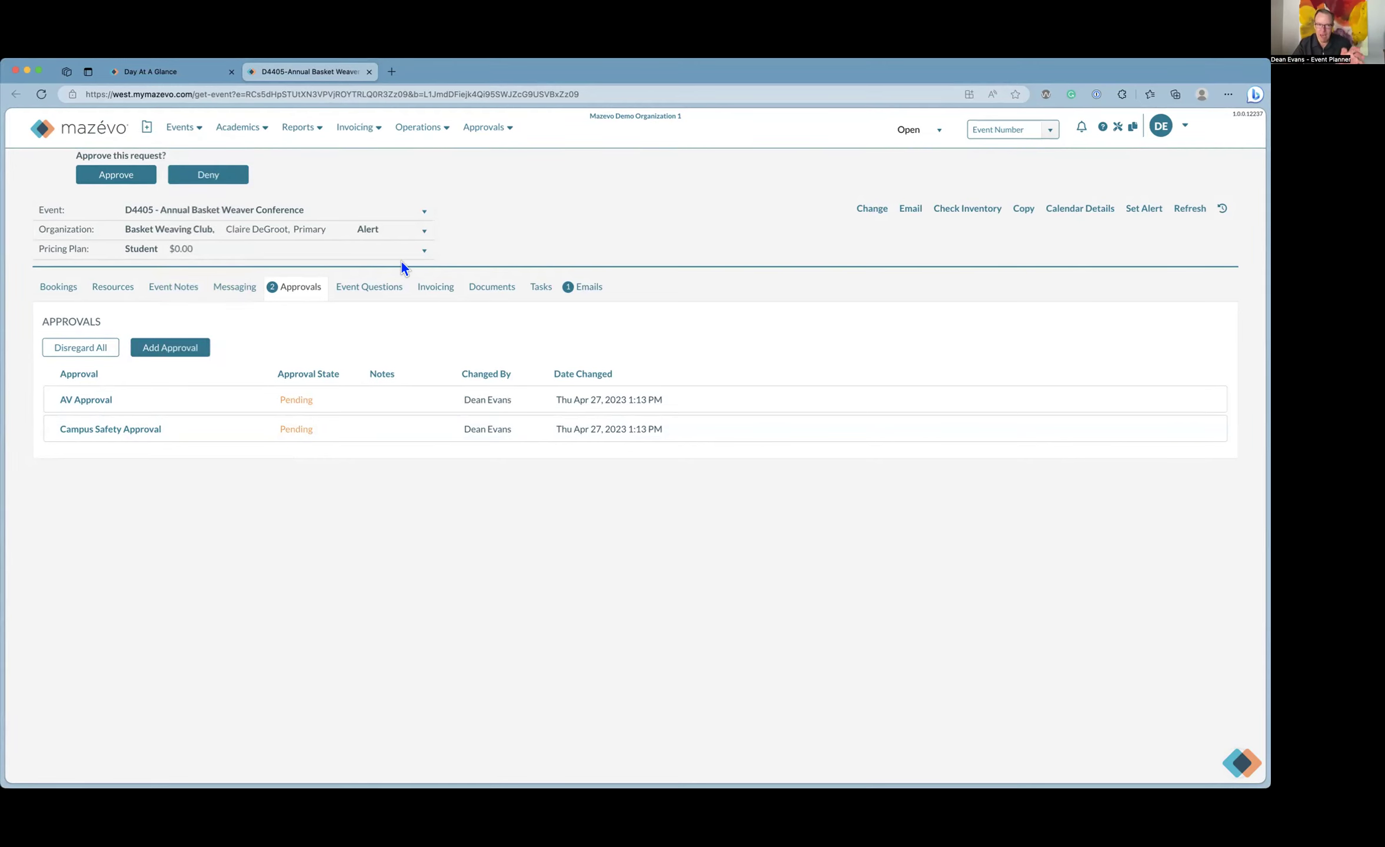
Close the Annual Basket Weaver Conference event and refresh the Day At A Glance requests list
click(369, 71)
mouse_move(166, 134)
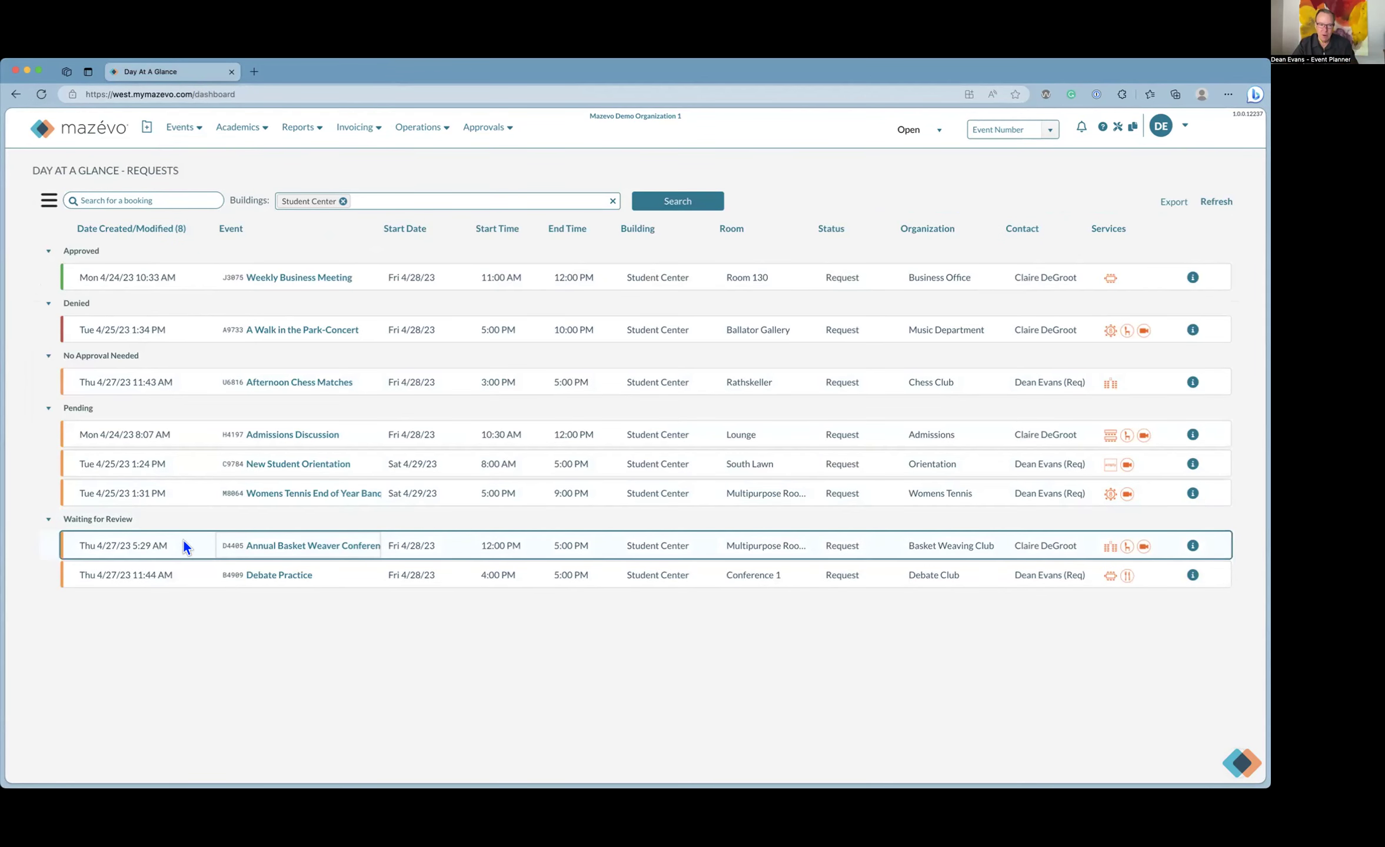
click(41, 95)
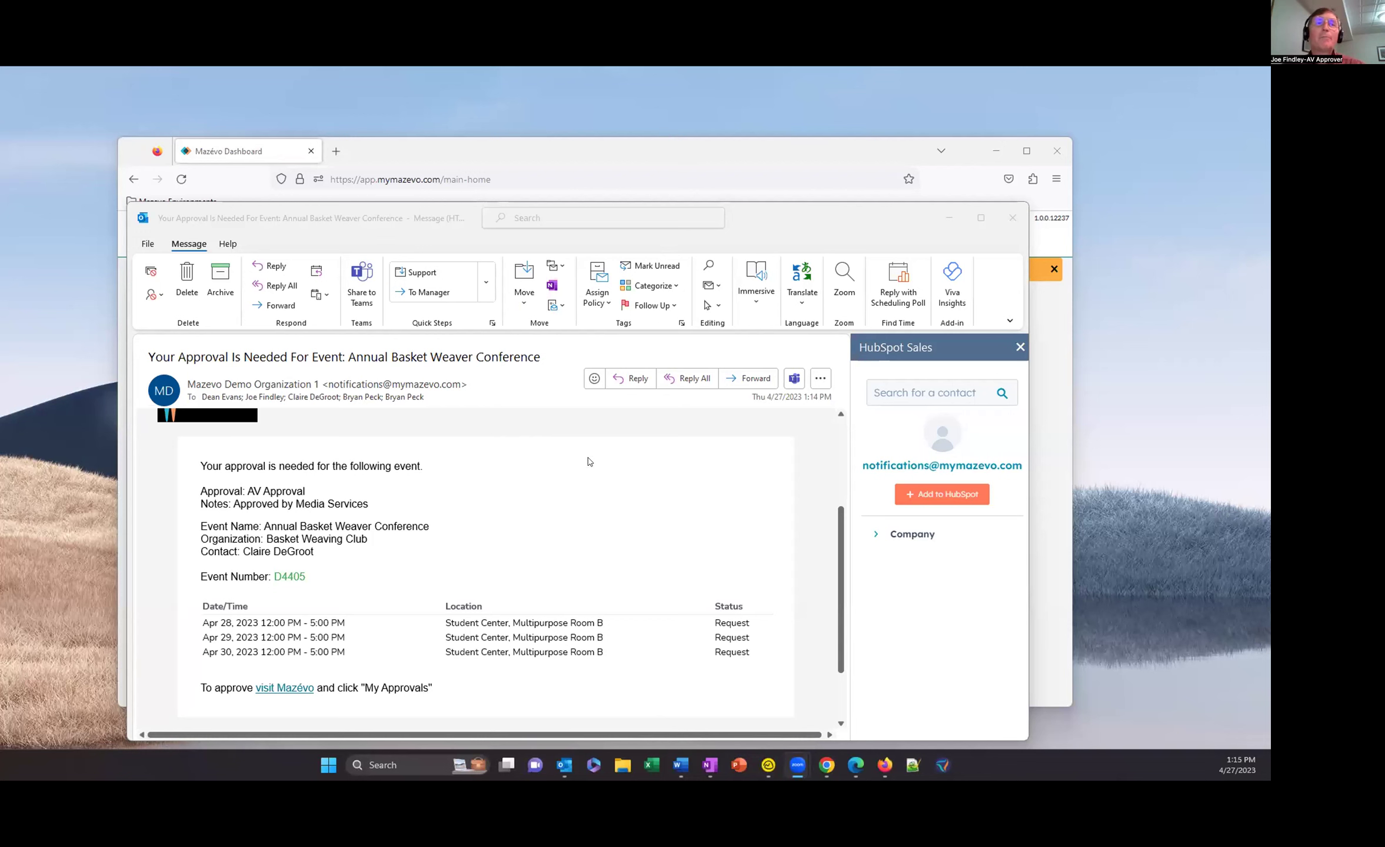
Read the approval request email for the Annual Basket Weaver Conference, checking its opening line and the event name
click(791, 218)
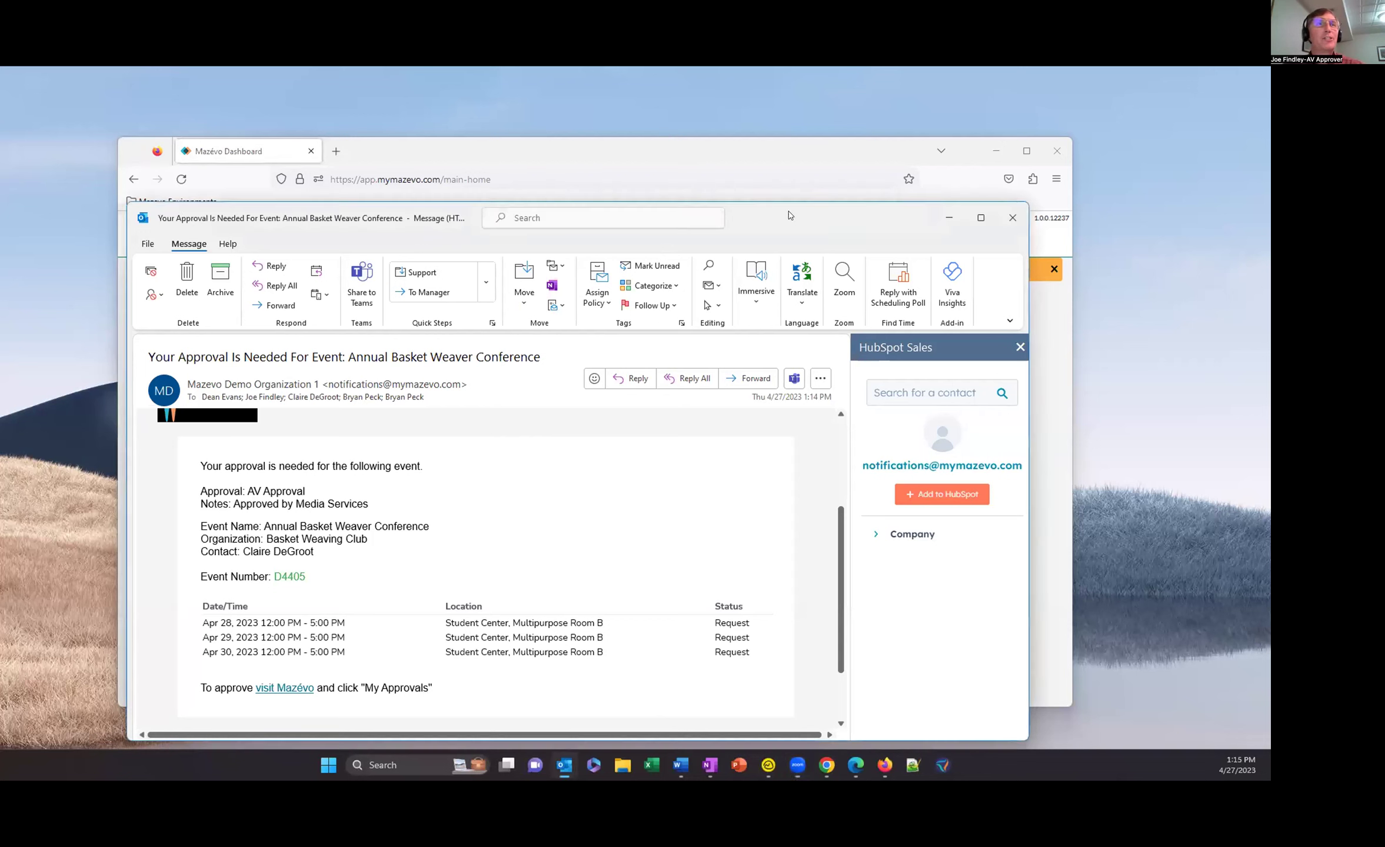
drag(789, 212, 741, 128)
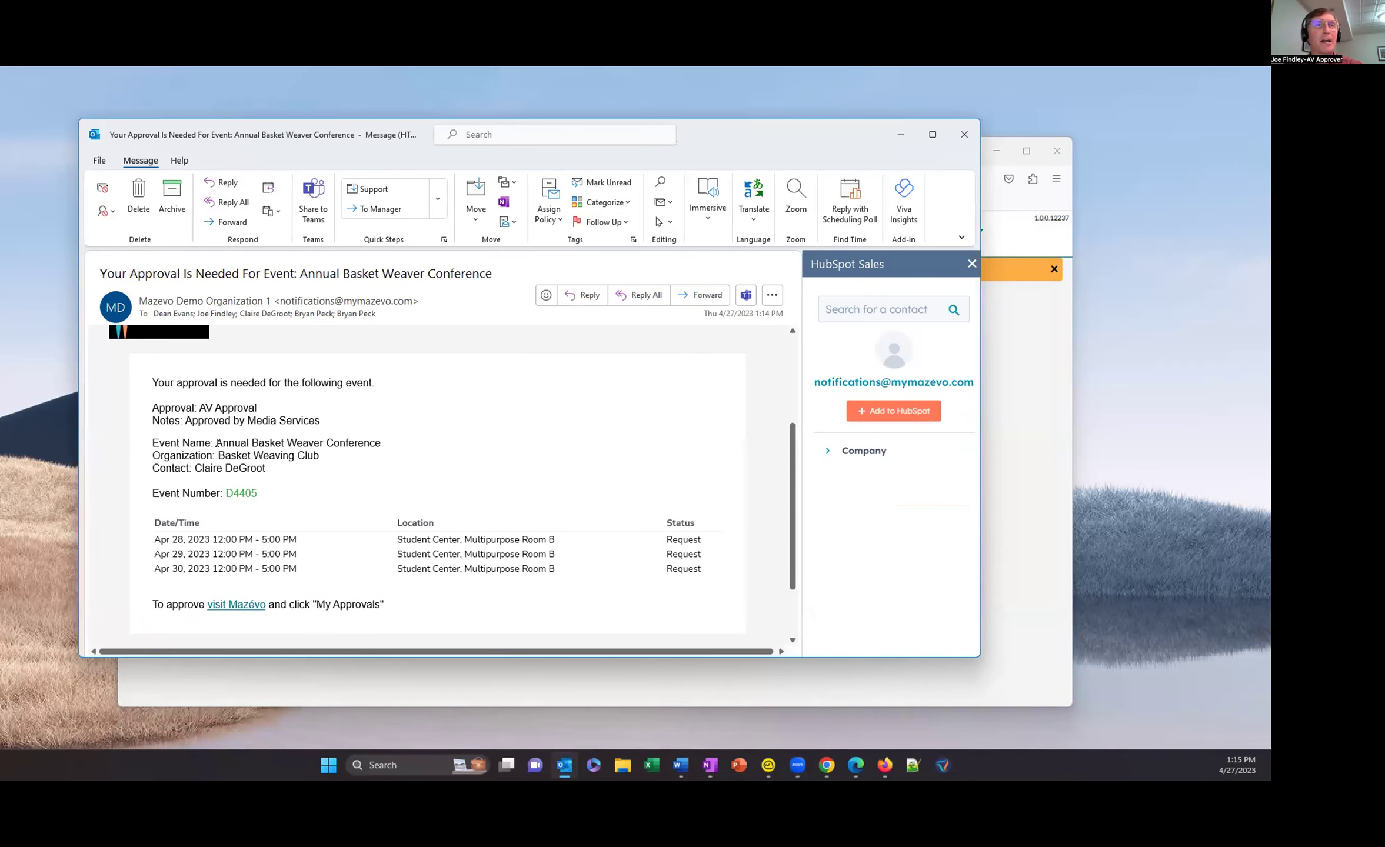
drag(217, 443, 339, 442)
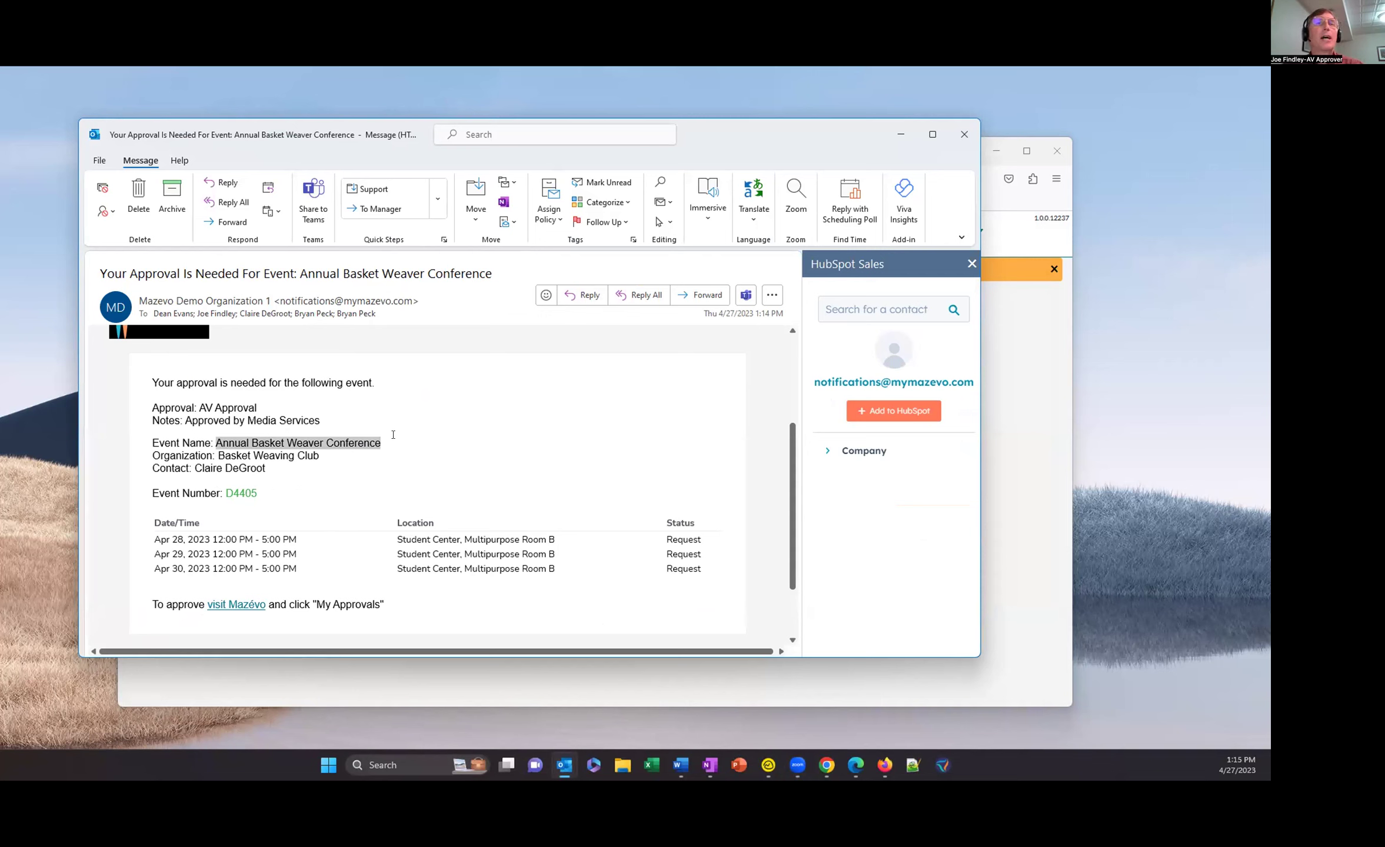
drag(160, 381, 296, 383)
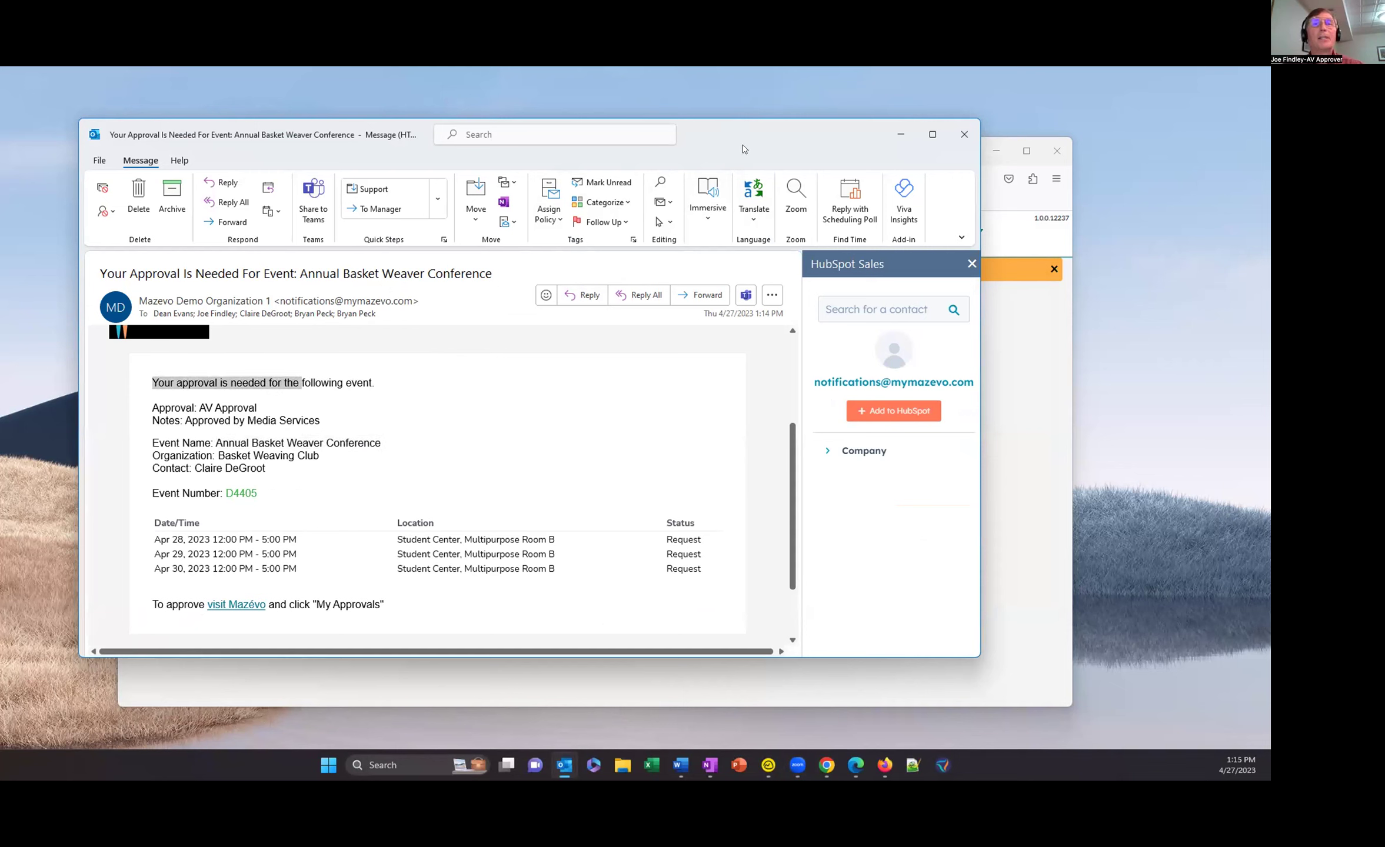
Switch to the Mazévo dashboard in Firefox and open the approver's My Approvals list
click(884, 765)
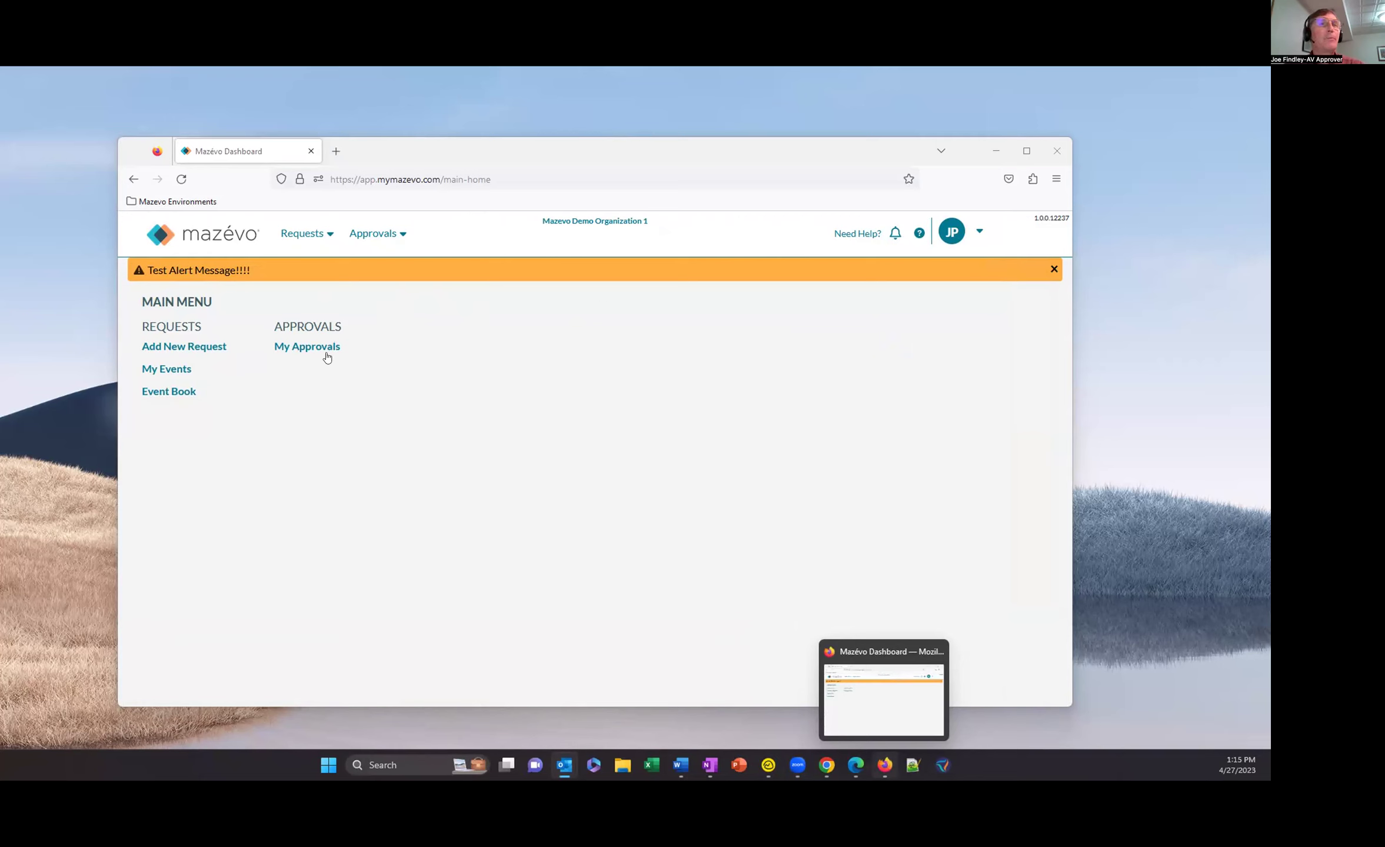
drag(150, 326, 214, 329)
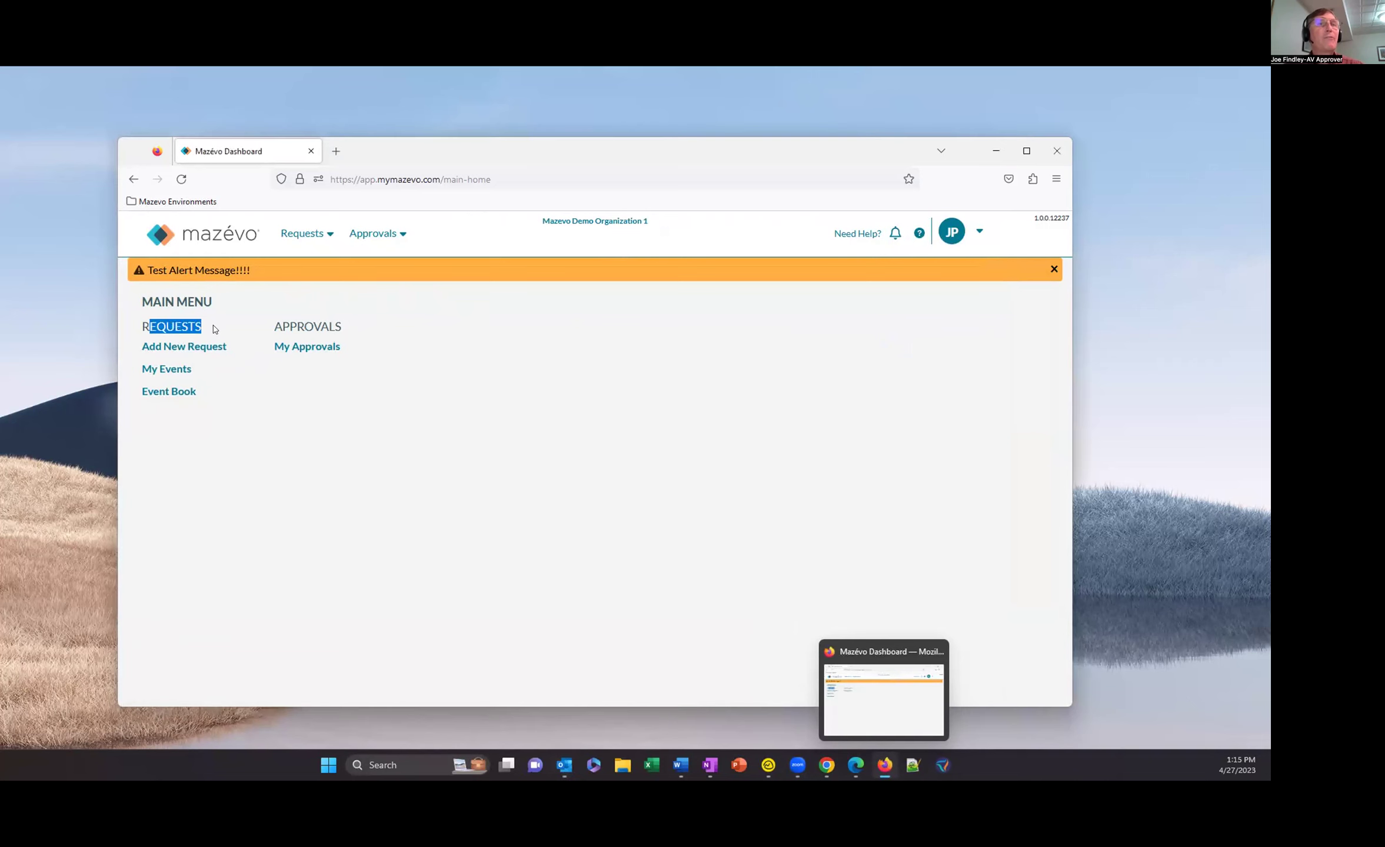
click(233, 390)
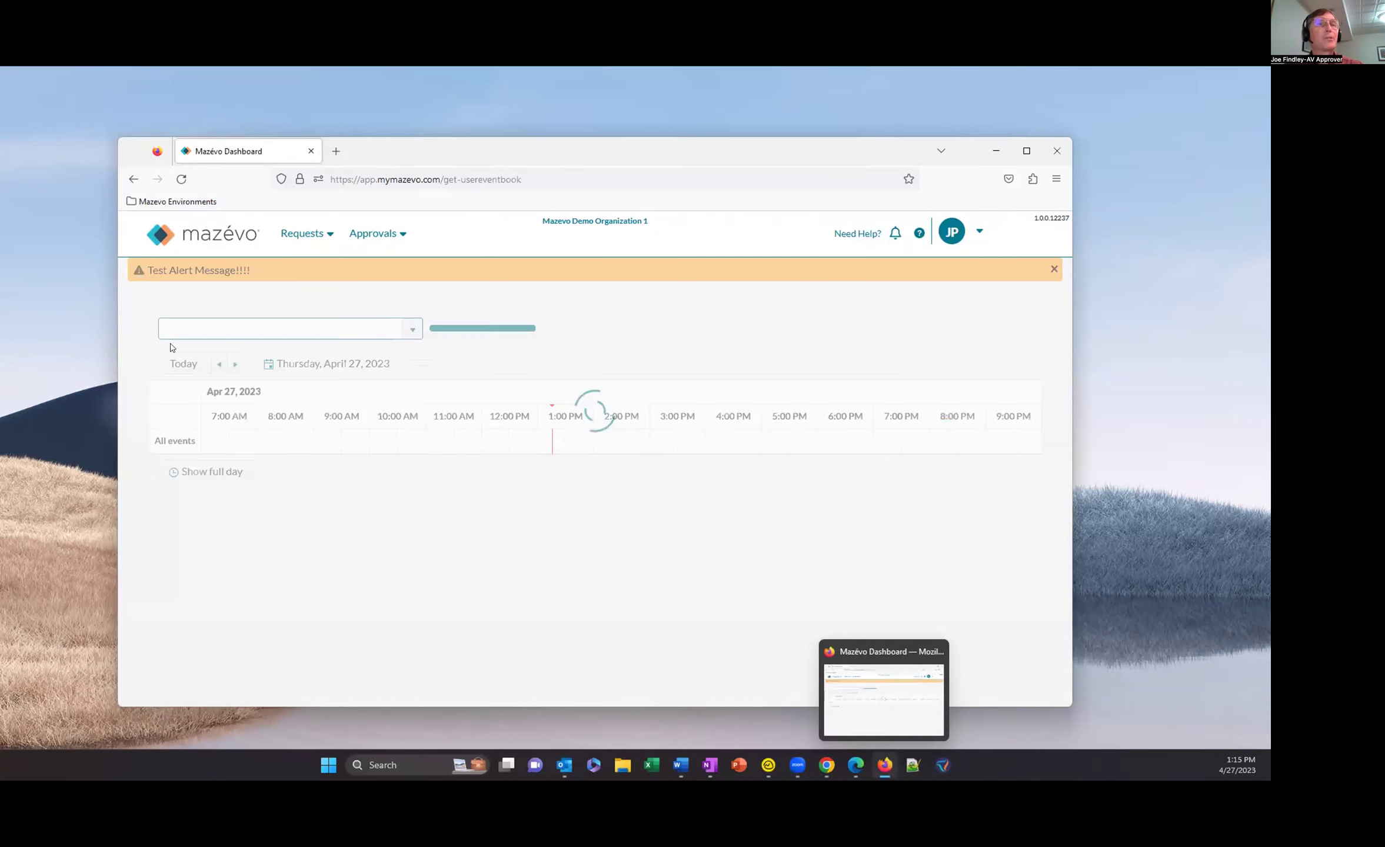
click(200, 234)
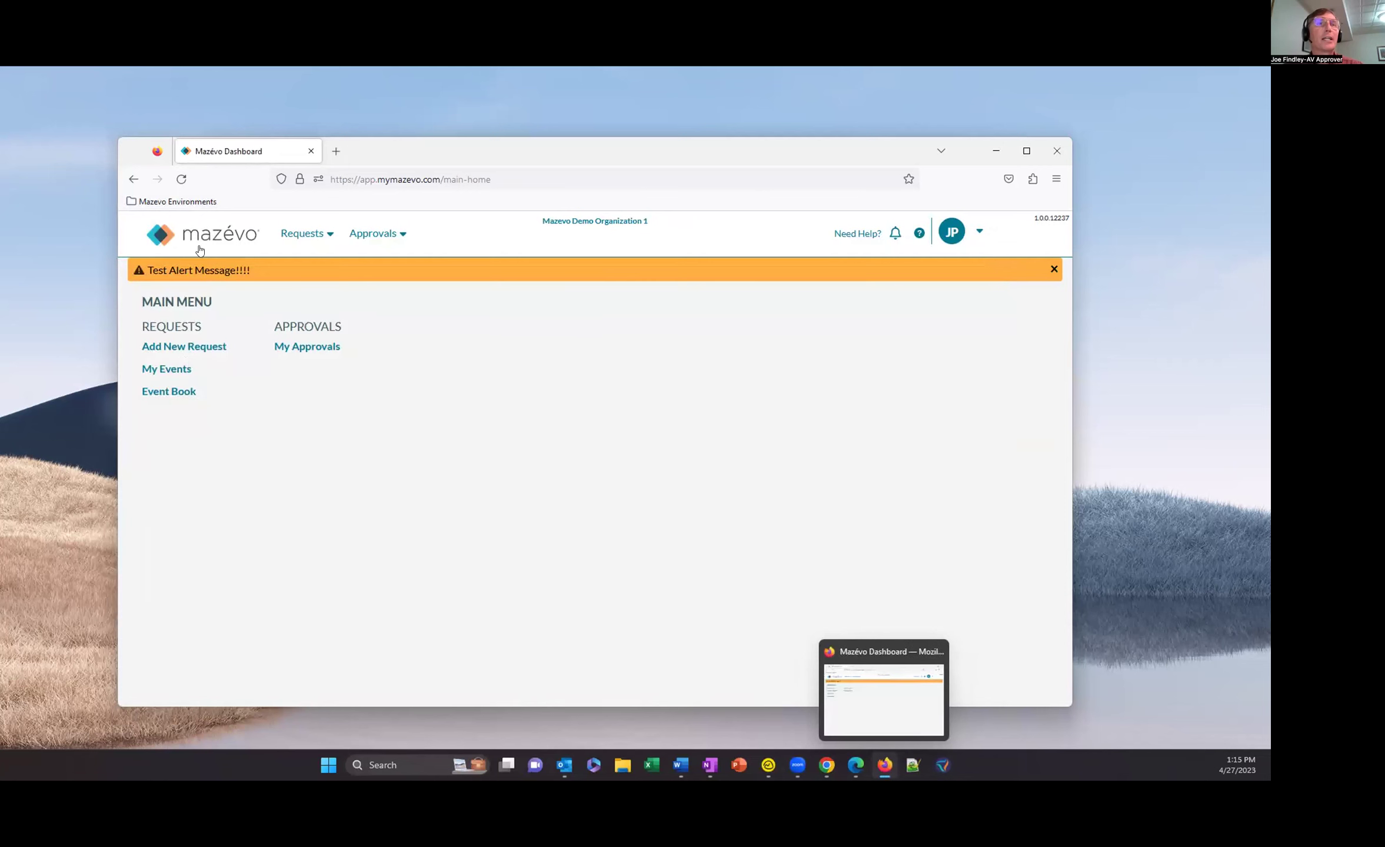
click(308, 348)
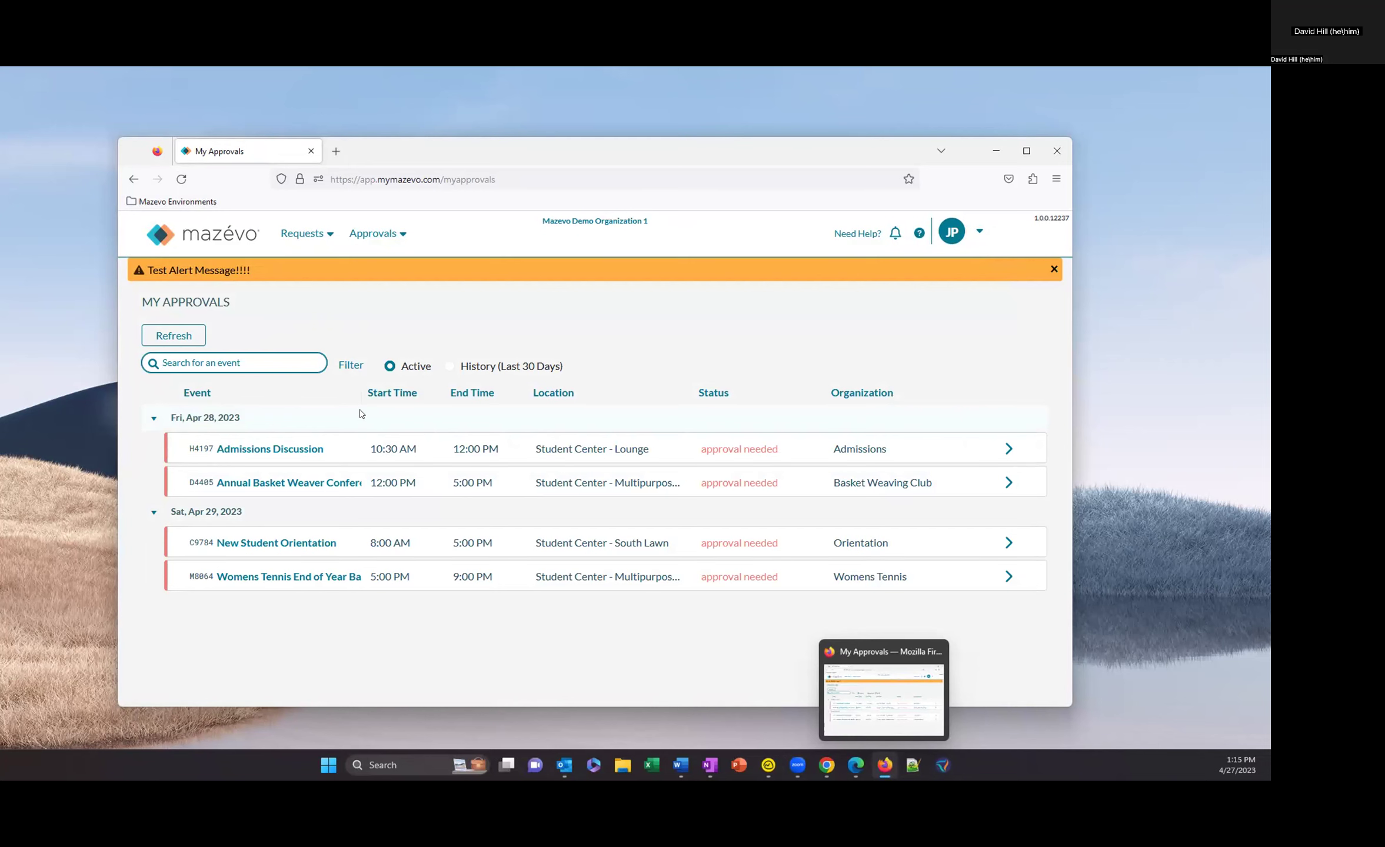
drag(475, 156, 423, 146)
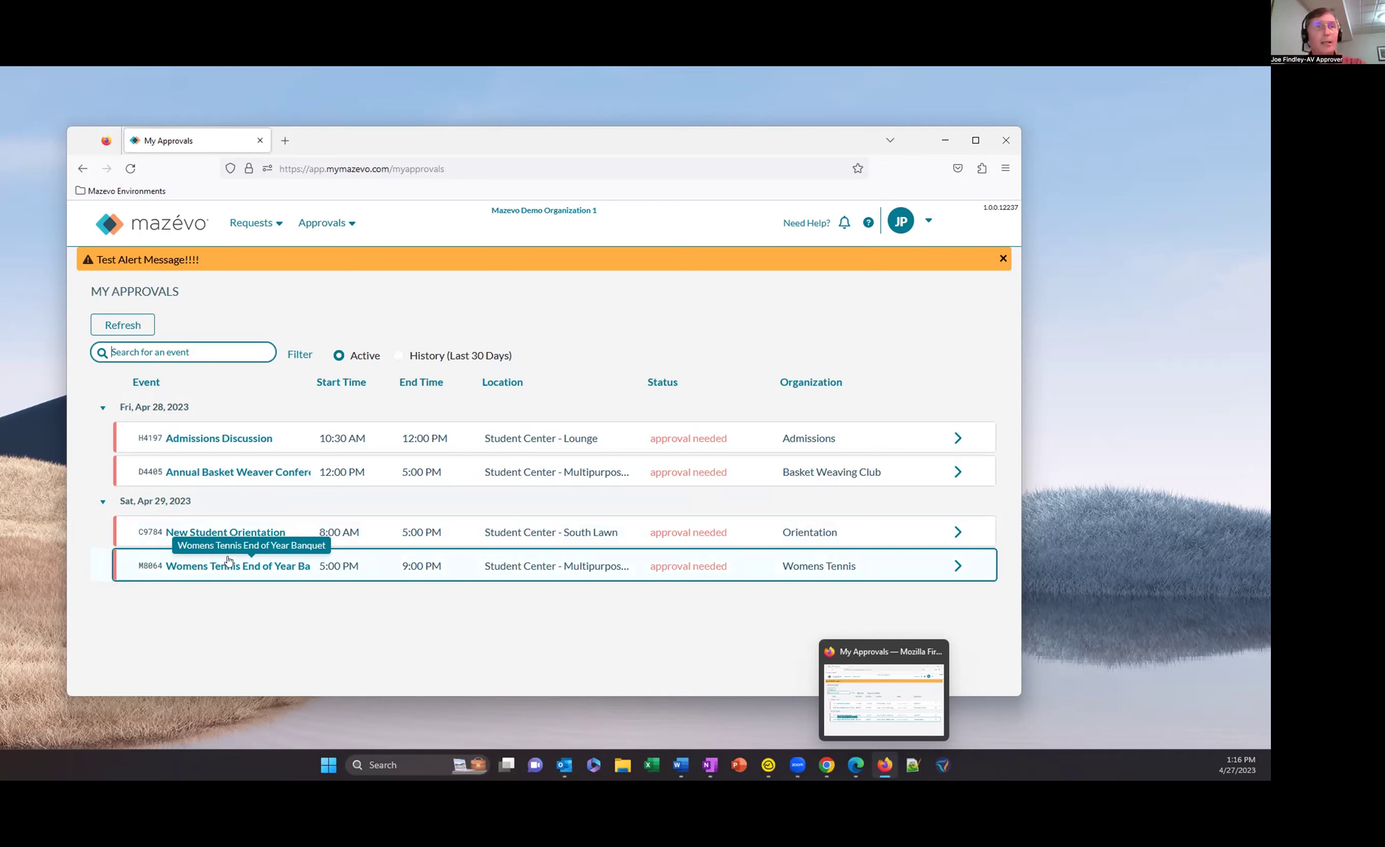
Open the Annual Basket Weaver Conference approval and examine the resources requested for each booking date
click(215, 471)
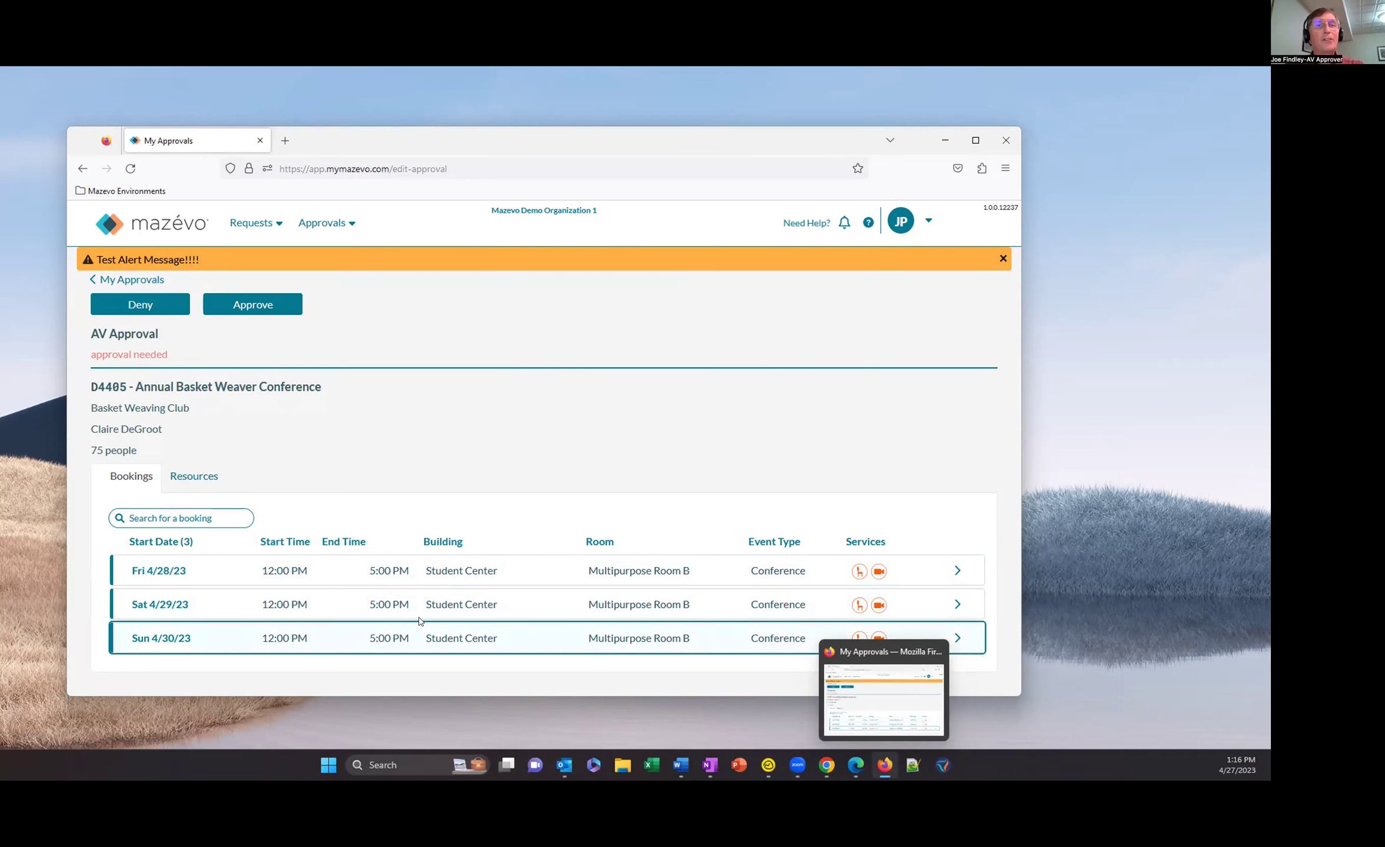
click(191, 477)
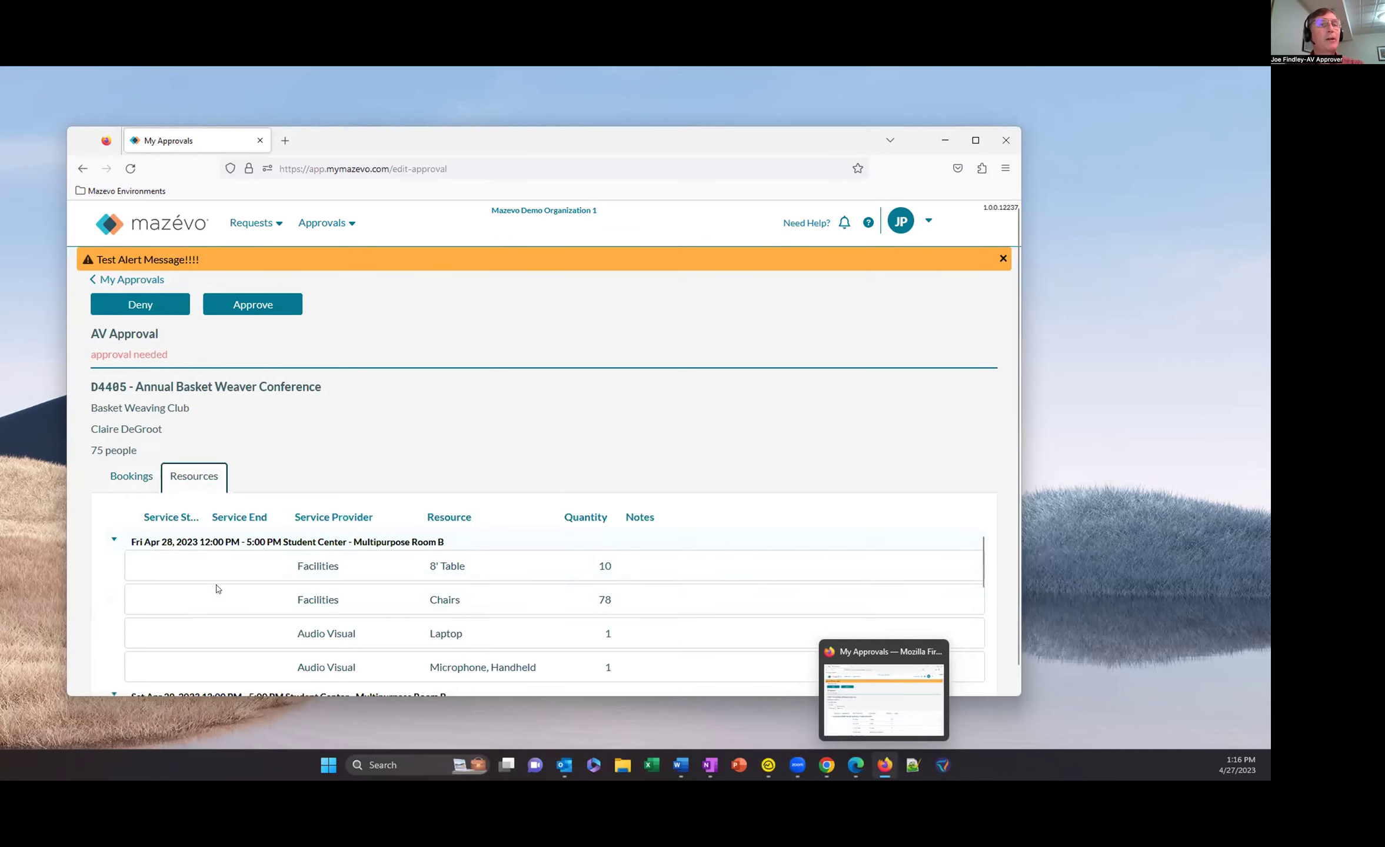
scroll(315, 568, down, 1)
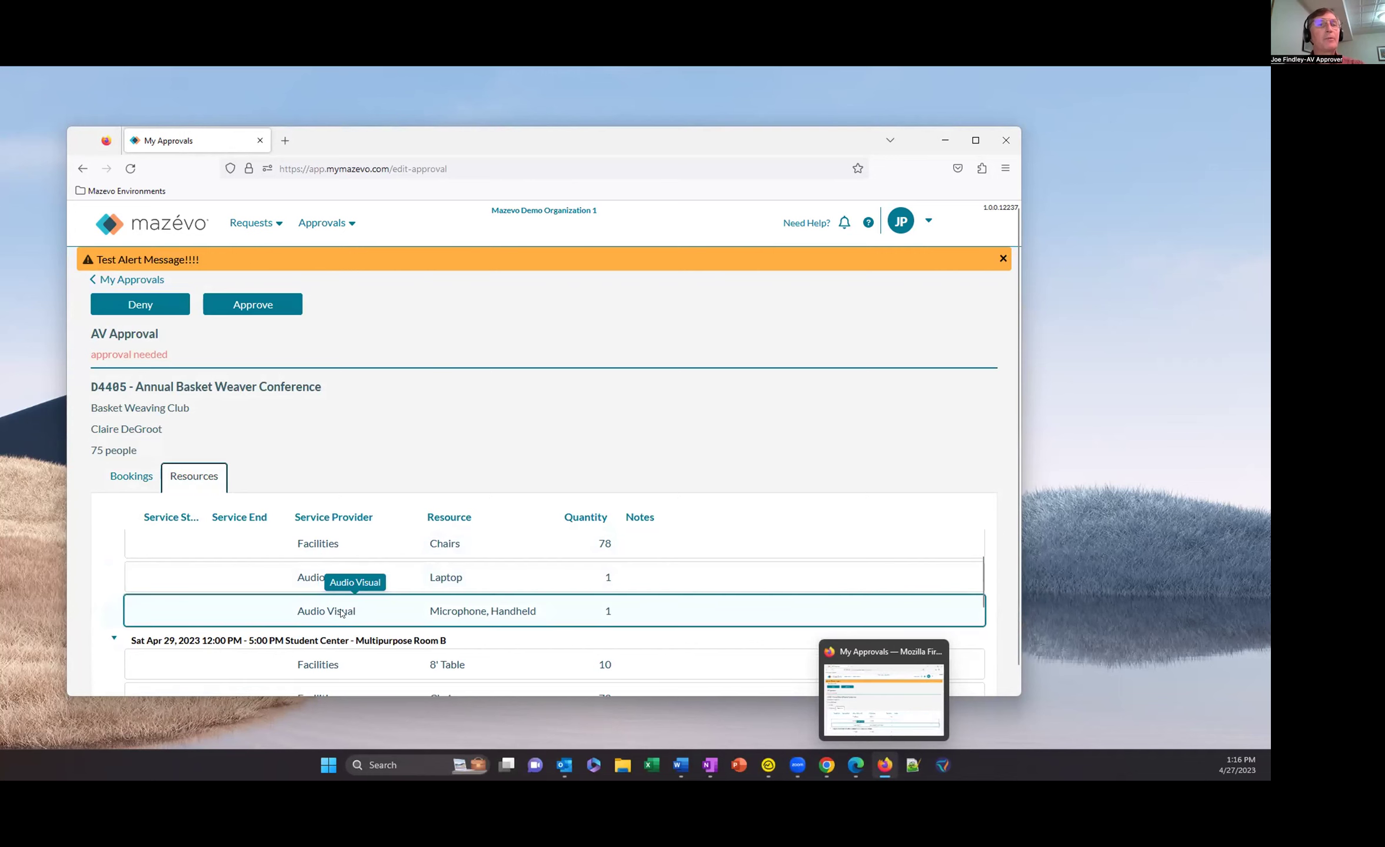
scroll(229, 566, up, 1)
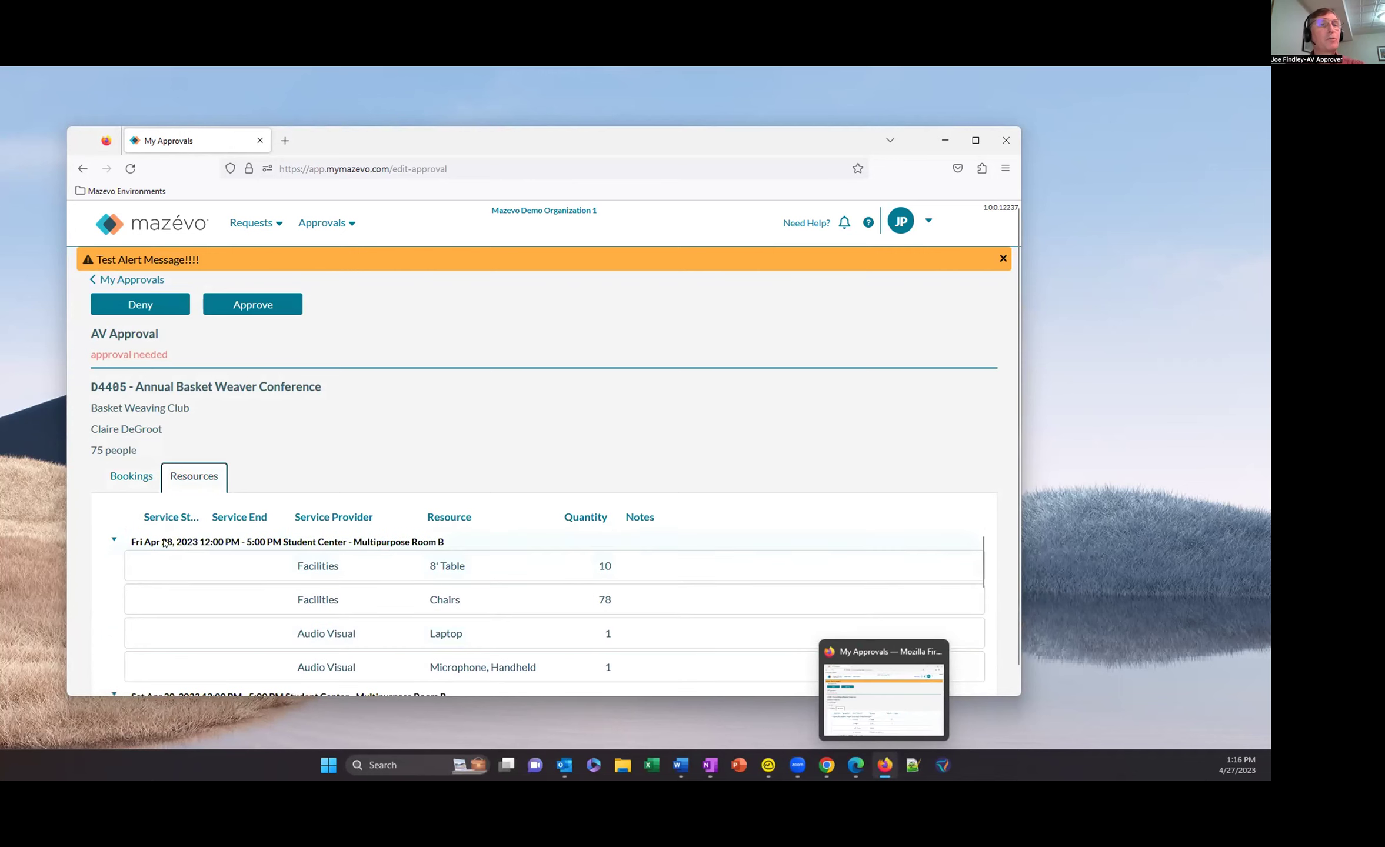
scroll(386, 633, down, 3)
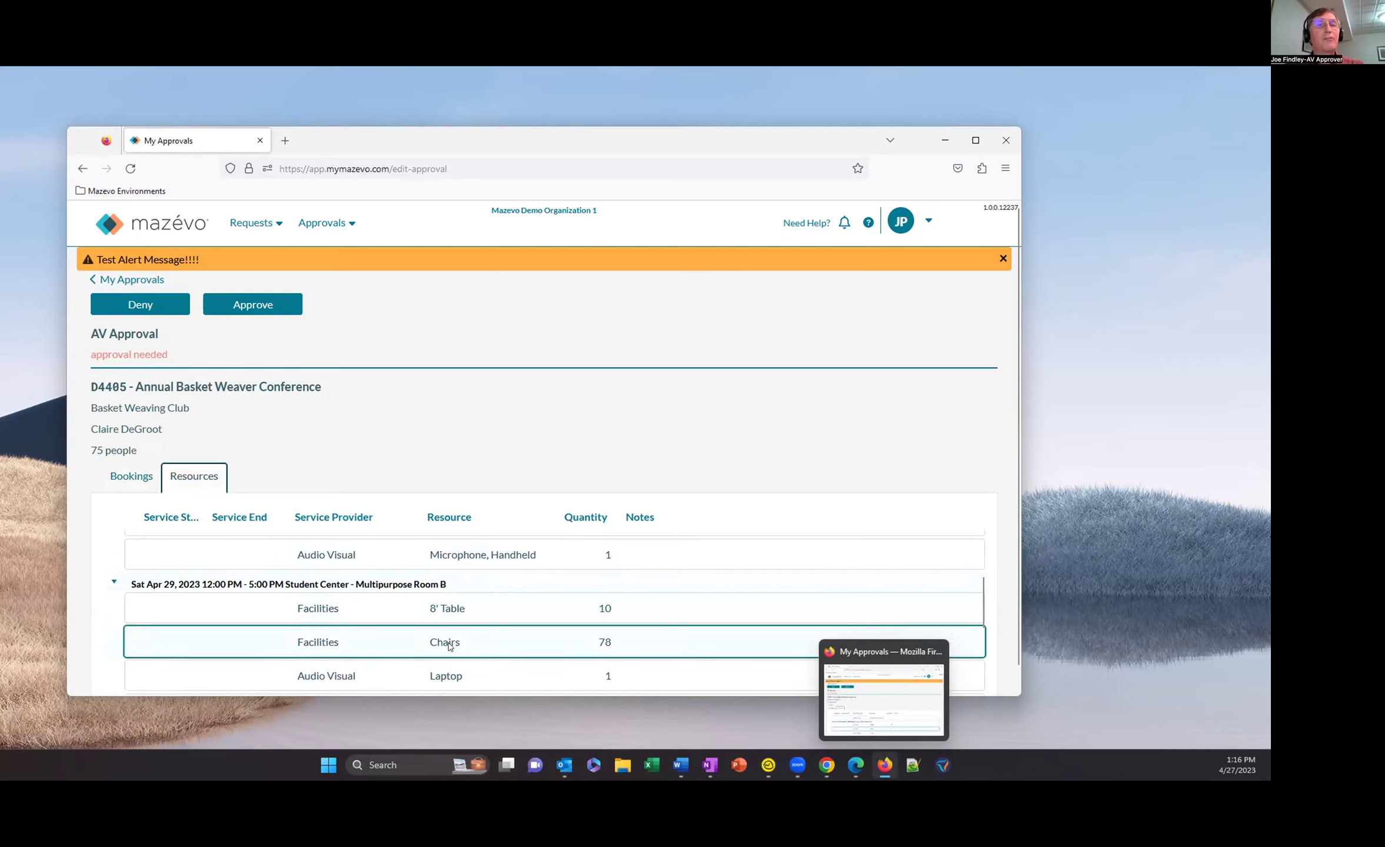
scroll(445, 633, down, 4)
scroll(446, 636, down, 1)
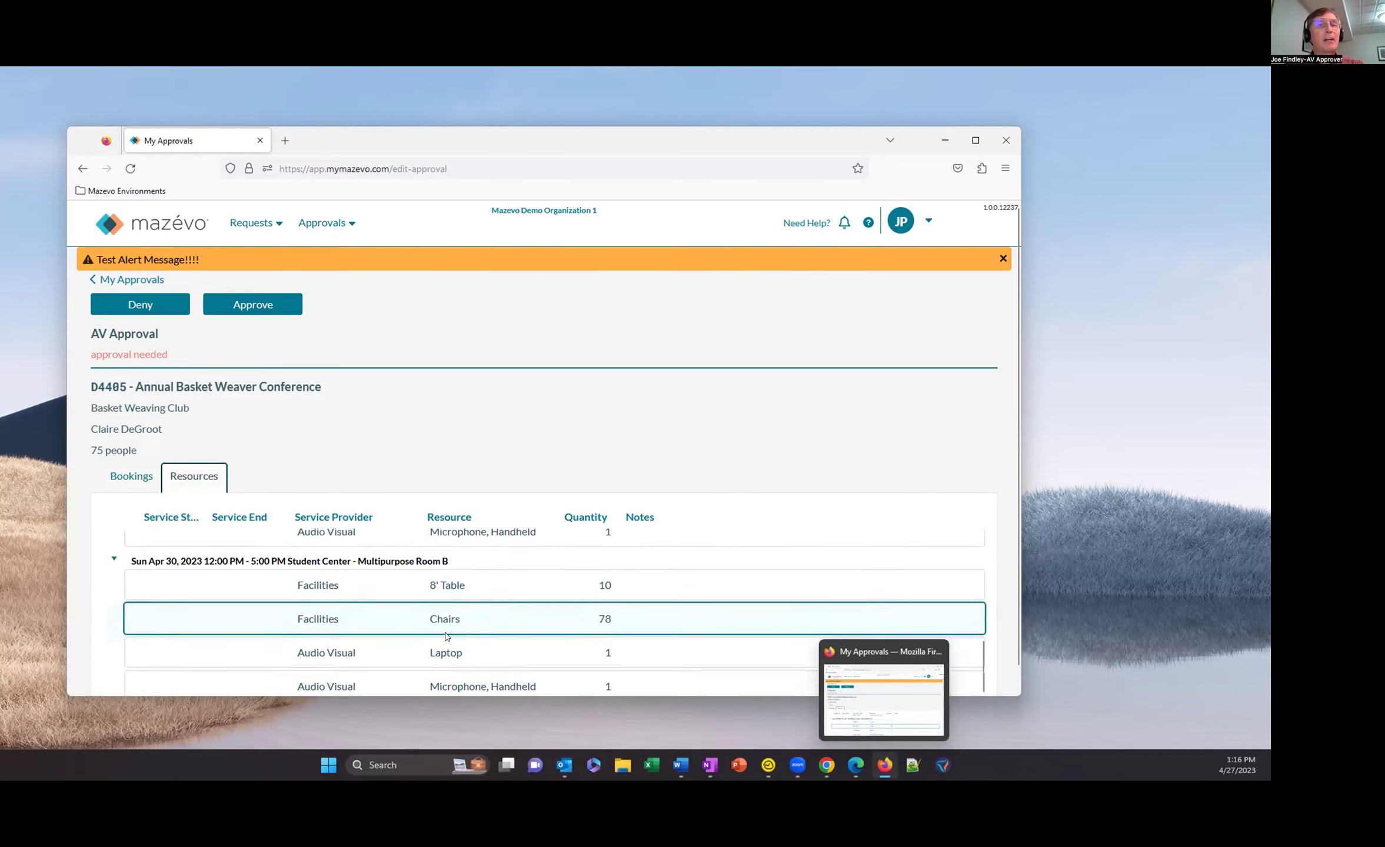
scroll(443, 653, down, 1)
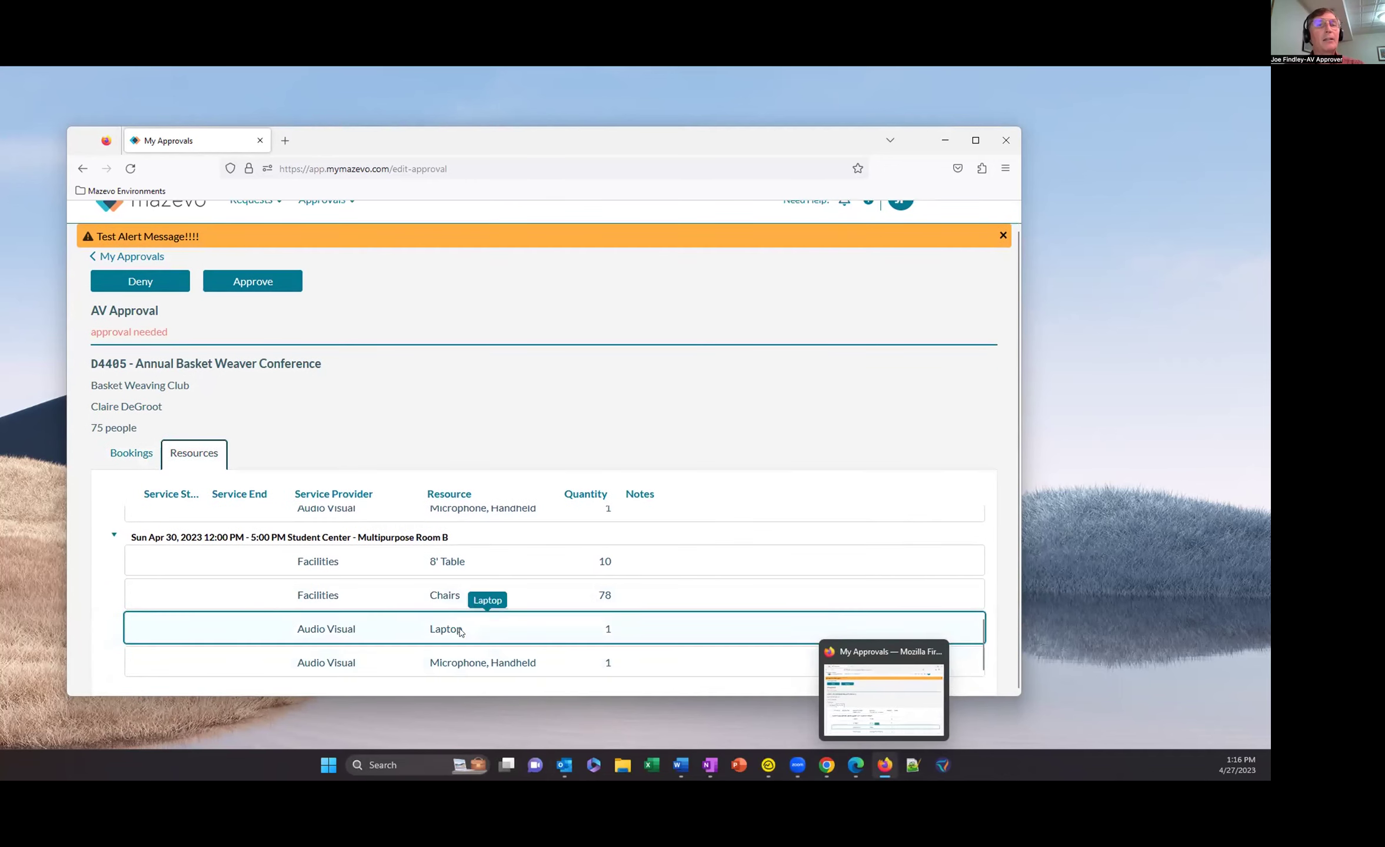
scroll(209, 574, up, 1)
scroll(209, 574, up, 5)
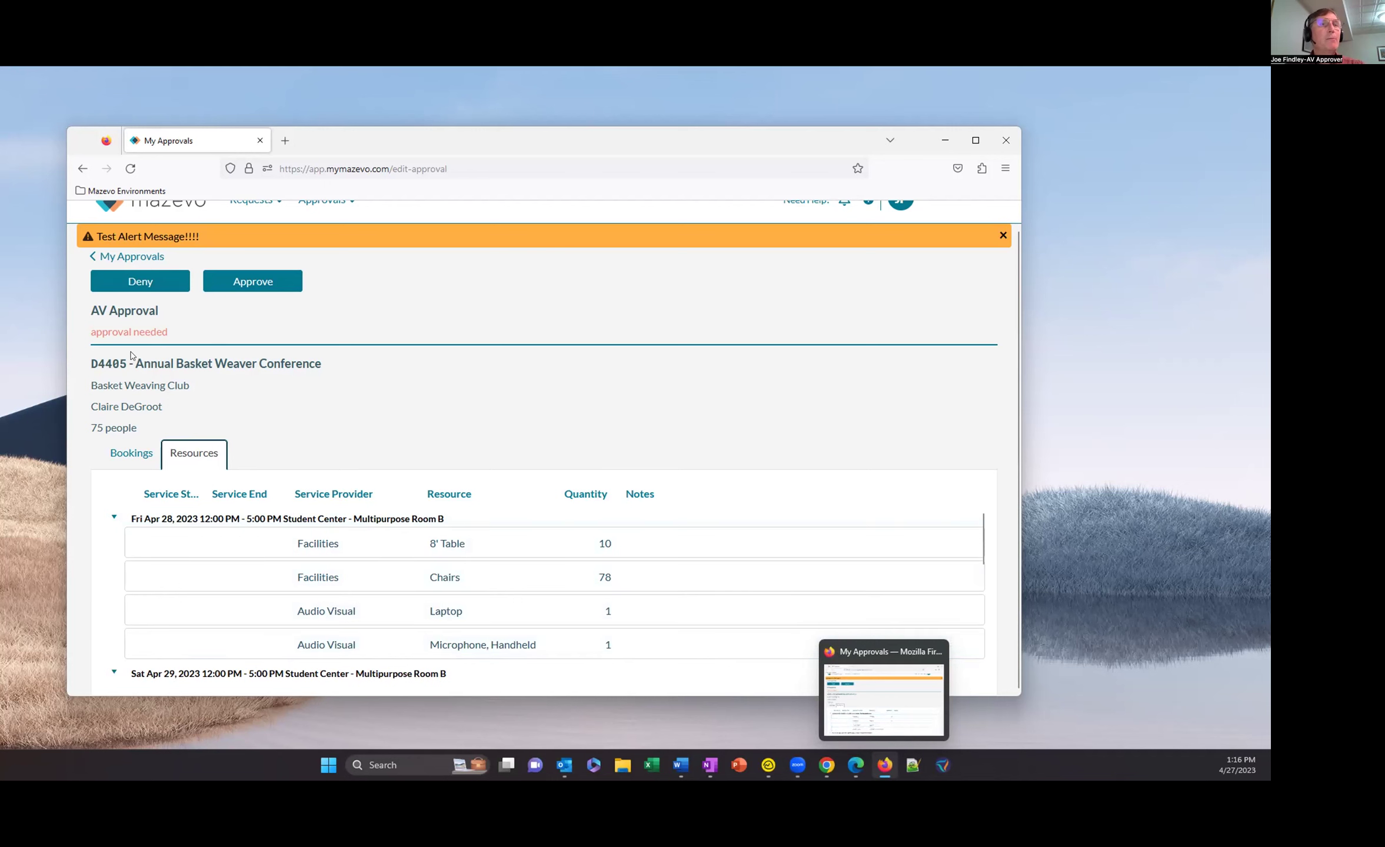
Approve the AV Approval for the Annual Basket Weaver Conference
drag(94, 310, 161, 315)
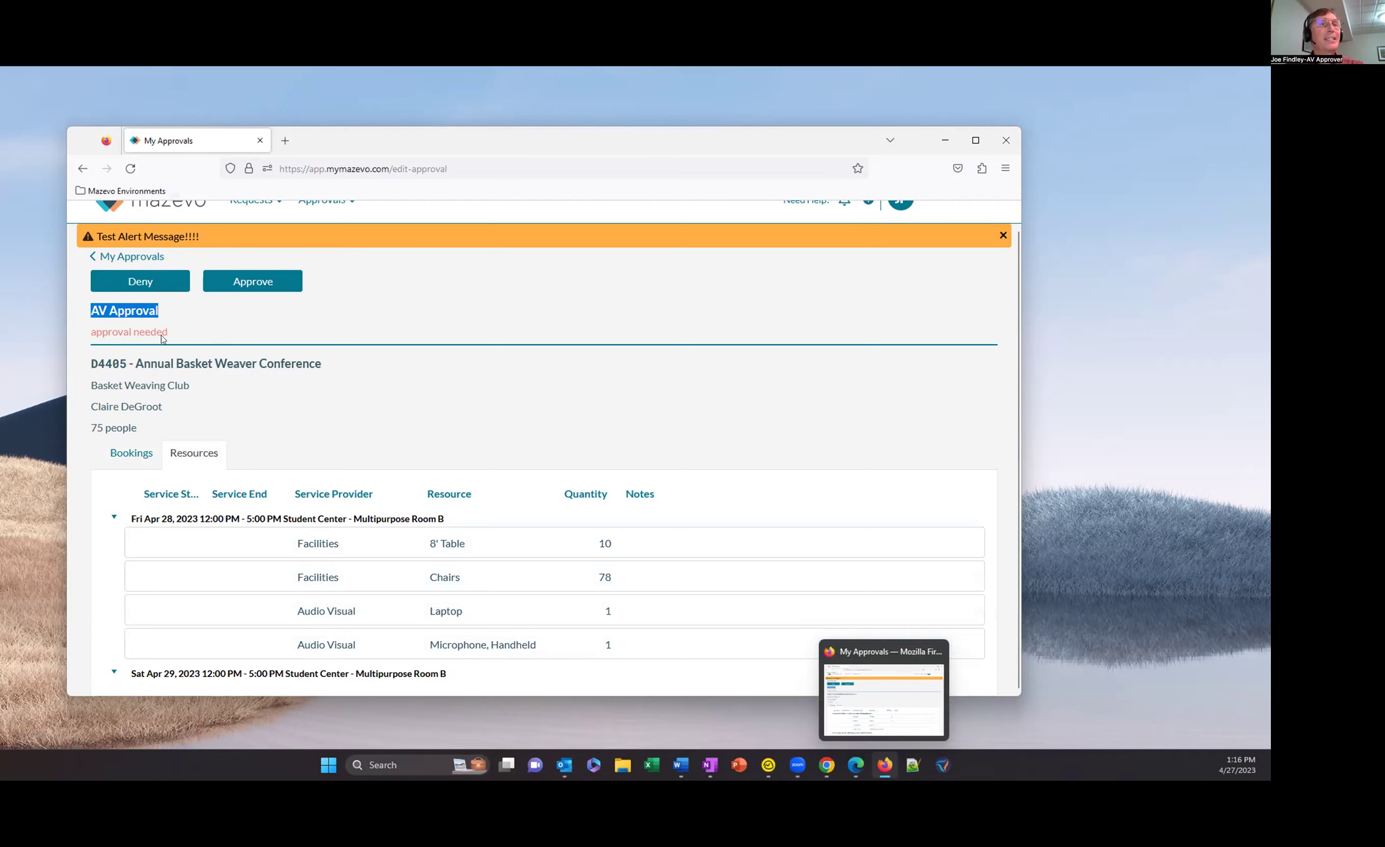
click(240, 285)
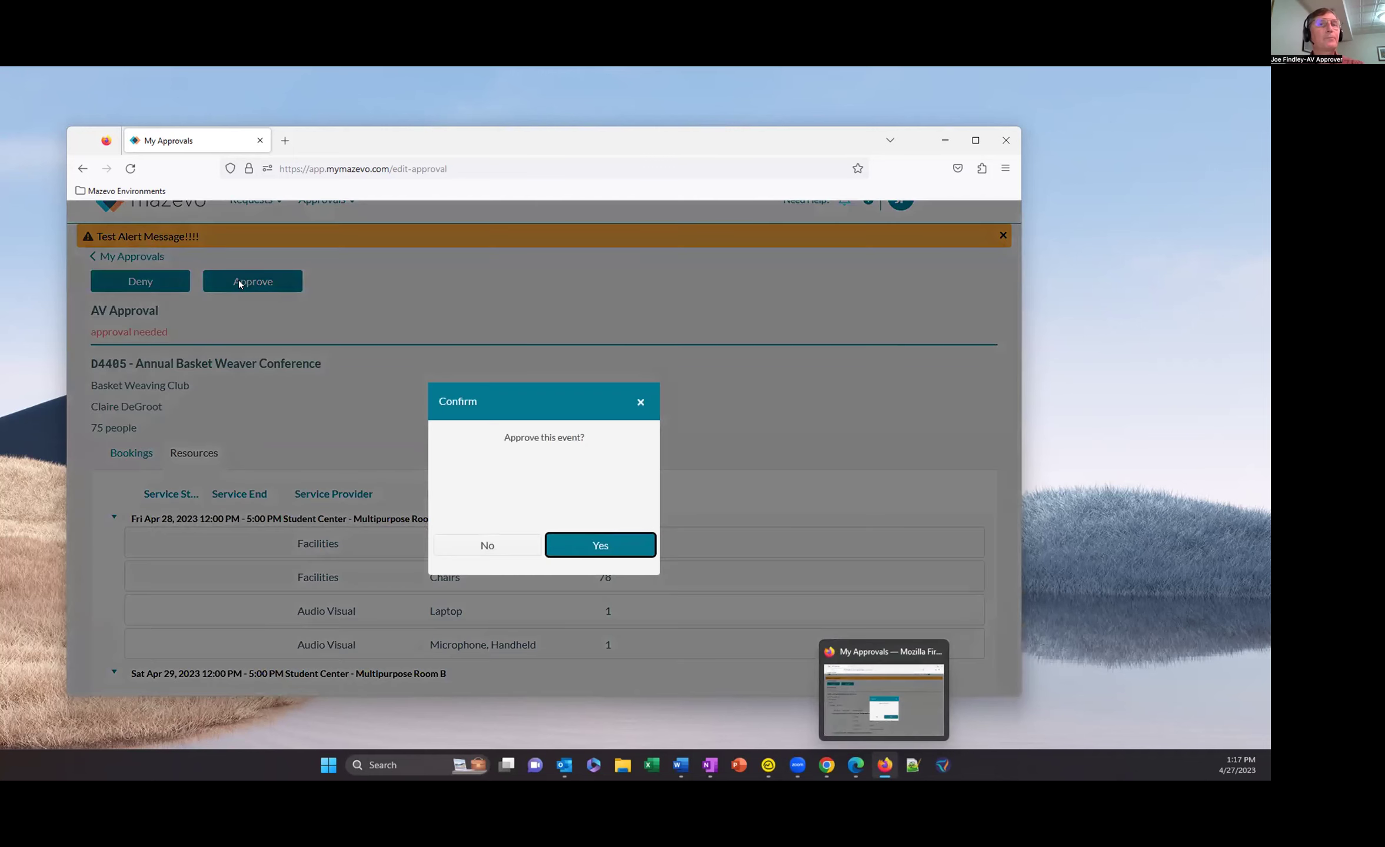
click(596, 542)
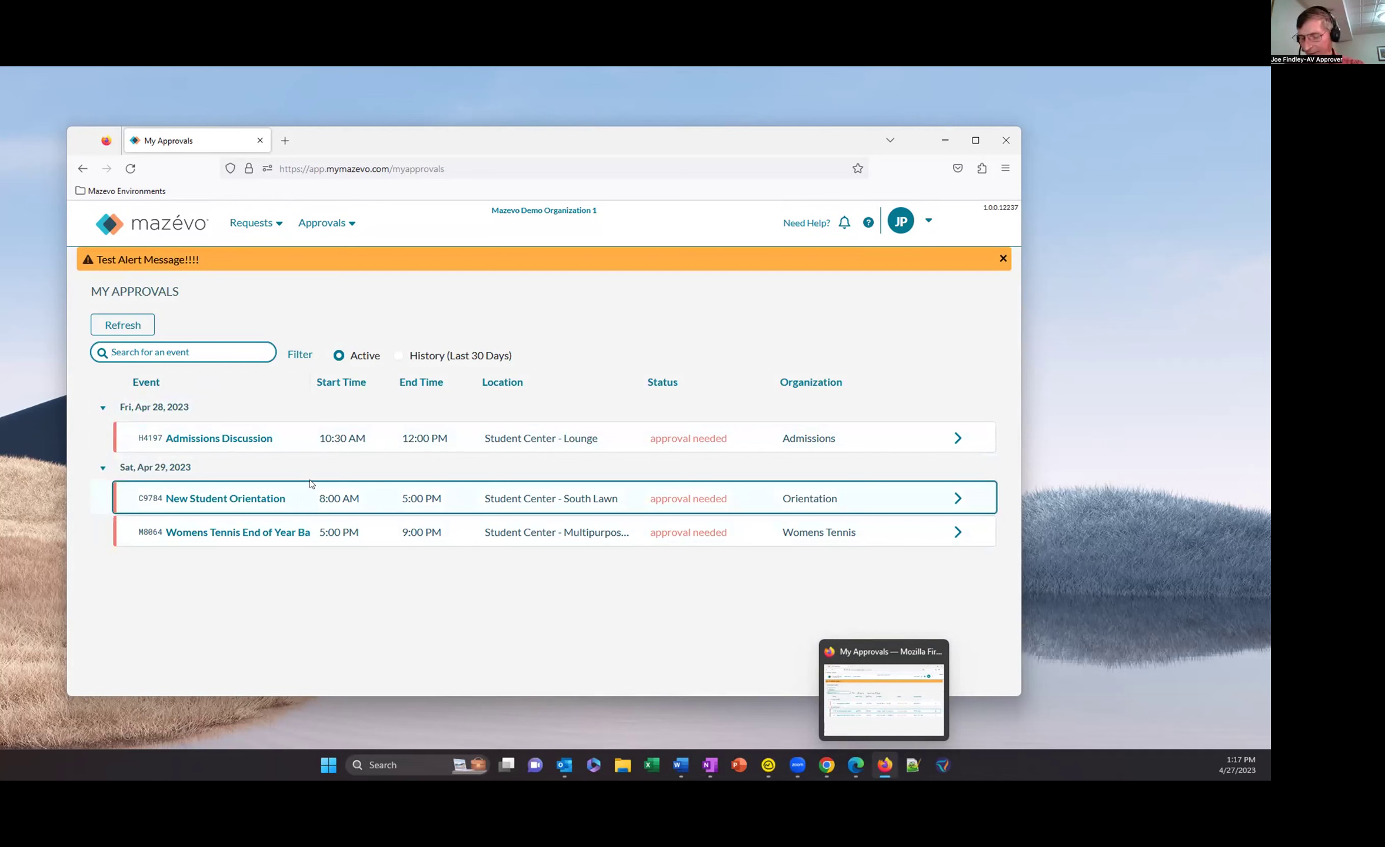
Open the New Student Orientation approval, review its requested resources, and approve the event
click(229, 499)
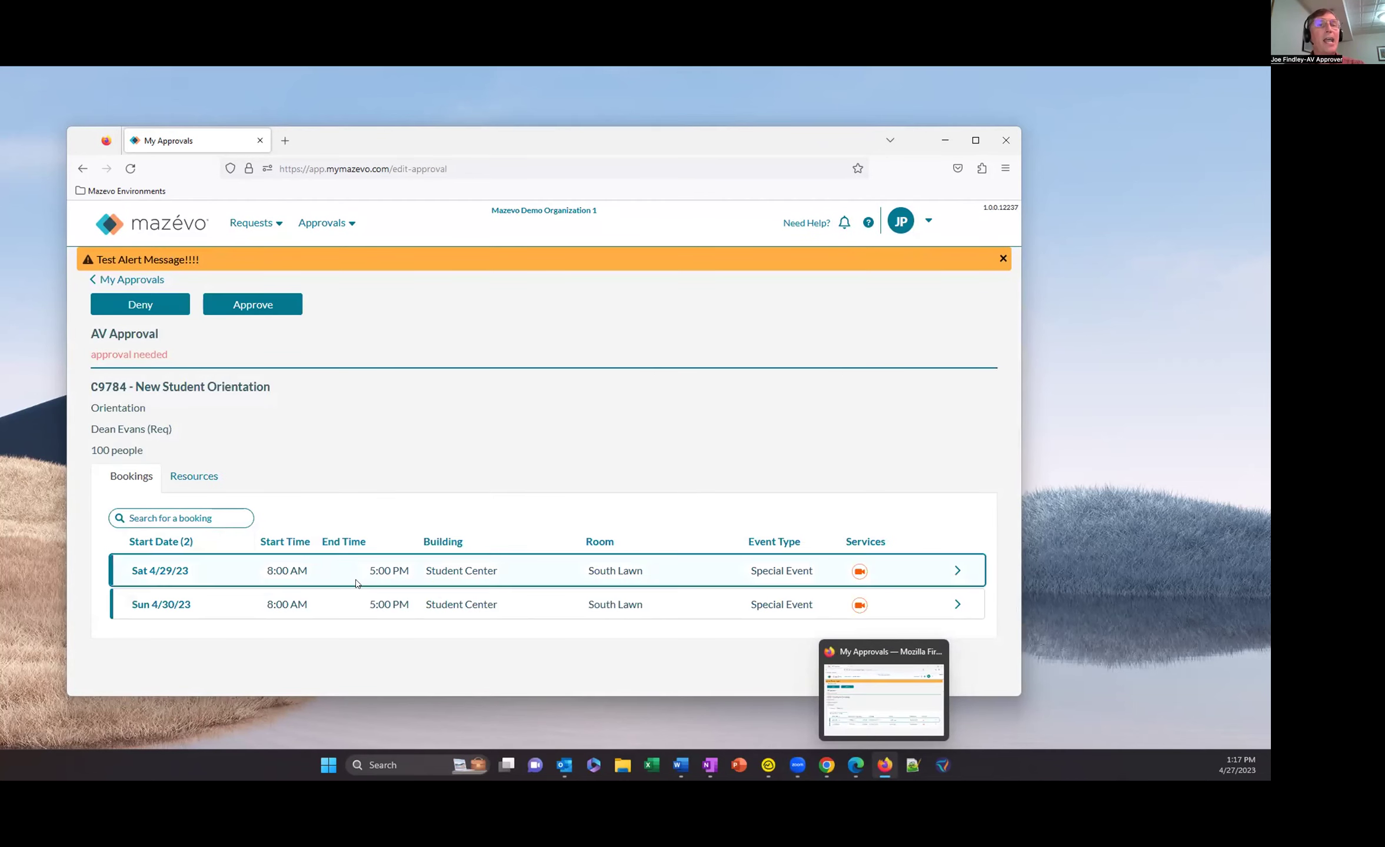
click(197, 478)
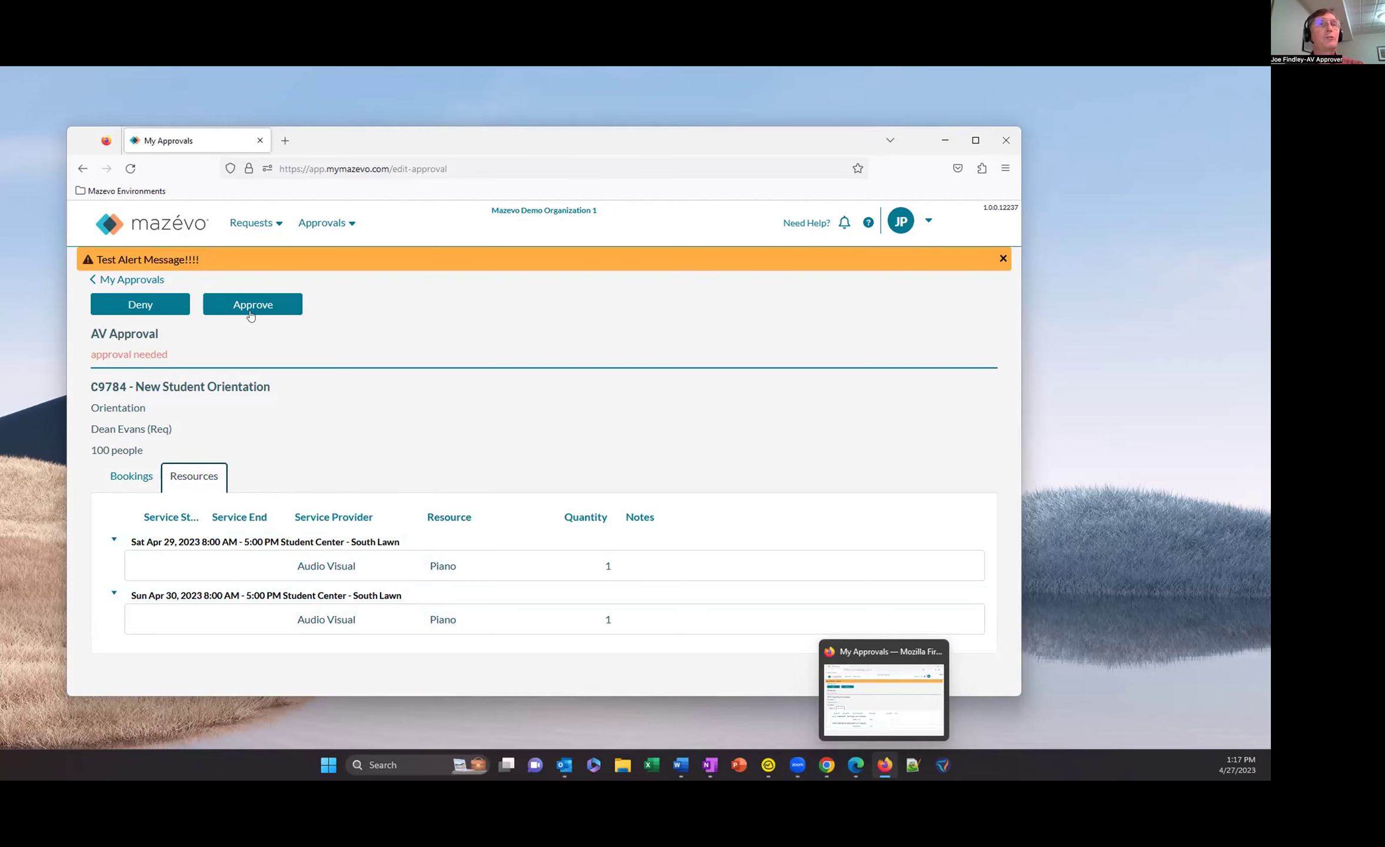
click(248, 306)
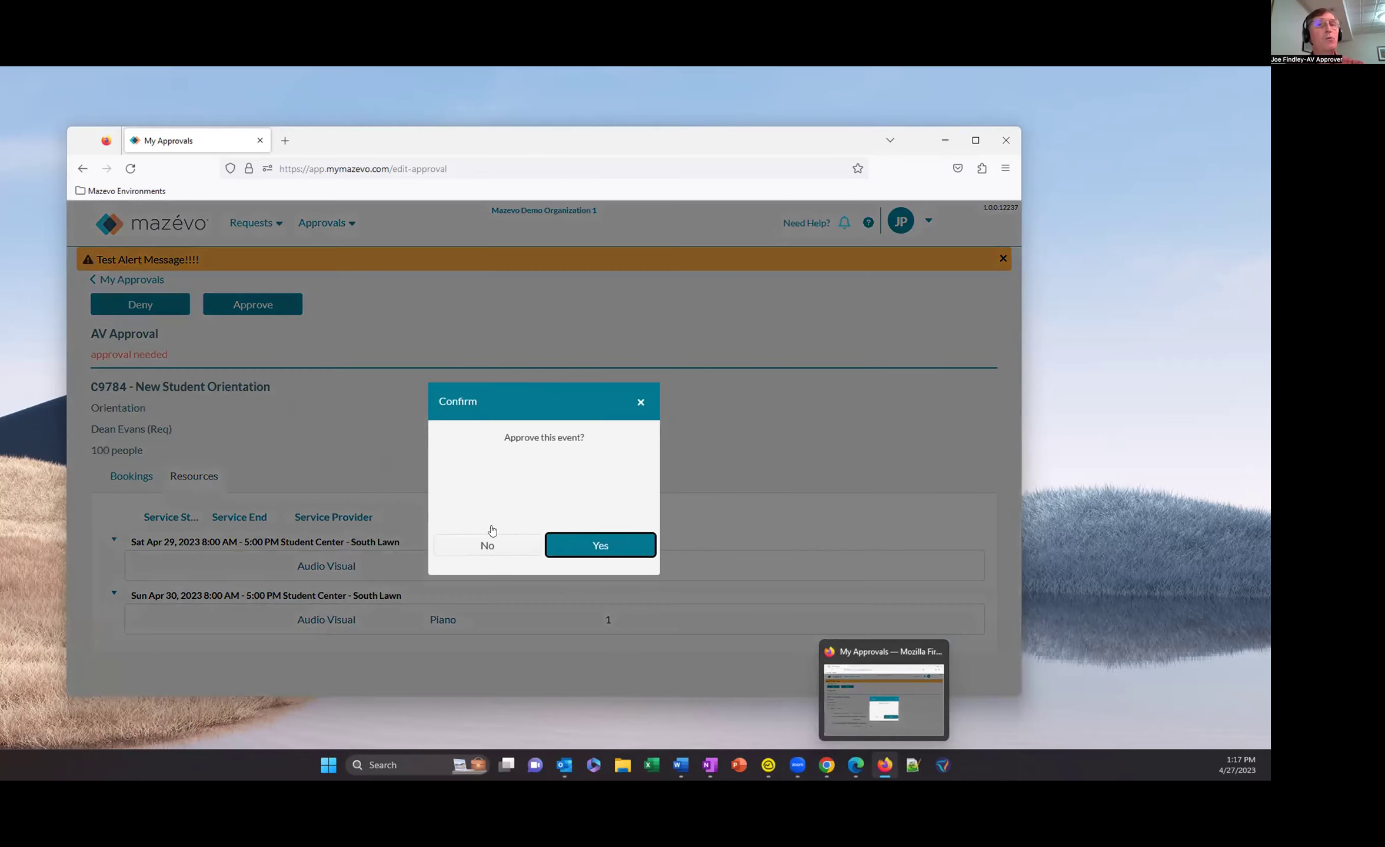
click(583, 547)
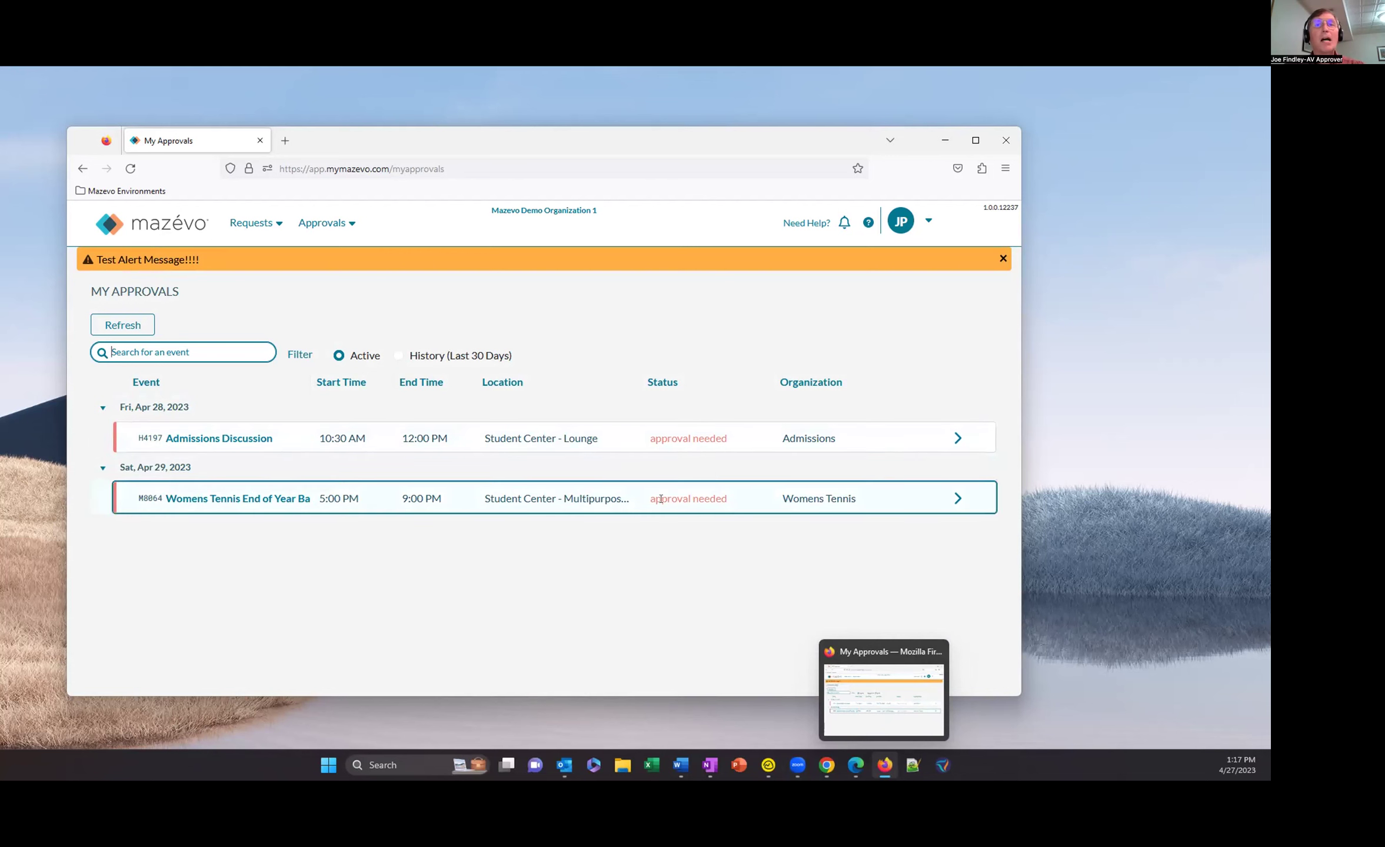
Open the resources of the Womens Tennis End of Year Banquet approval and widen the Resource column to show full names
click(227, 501)
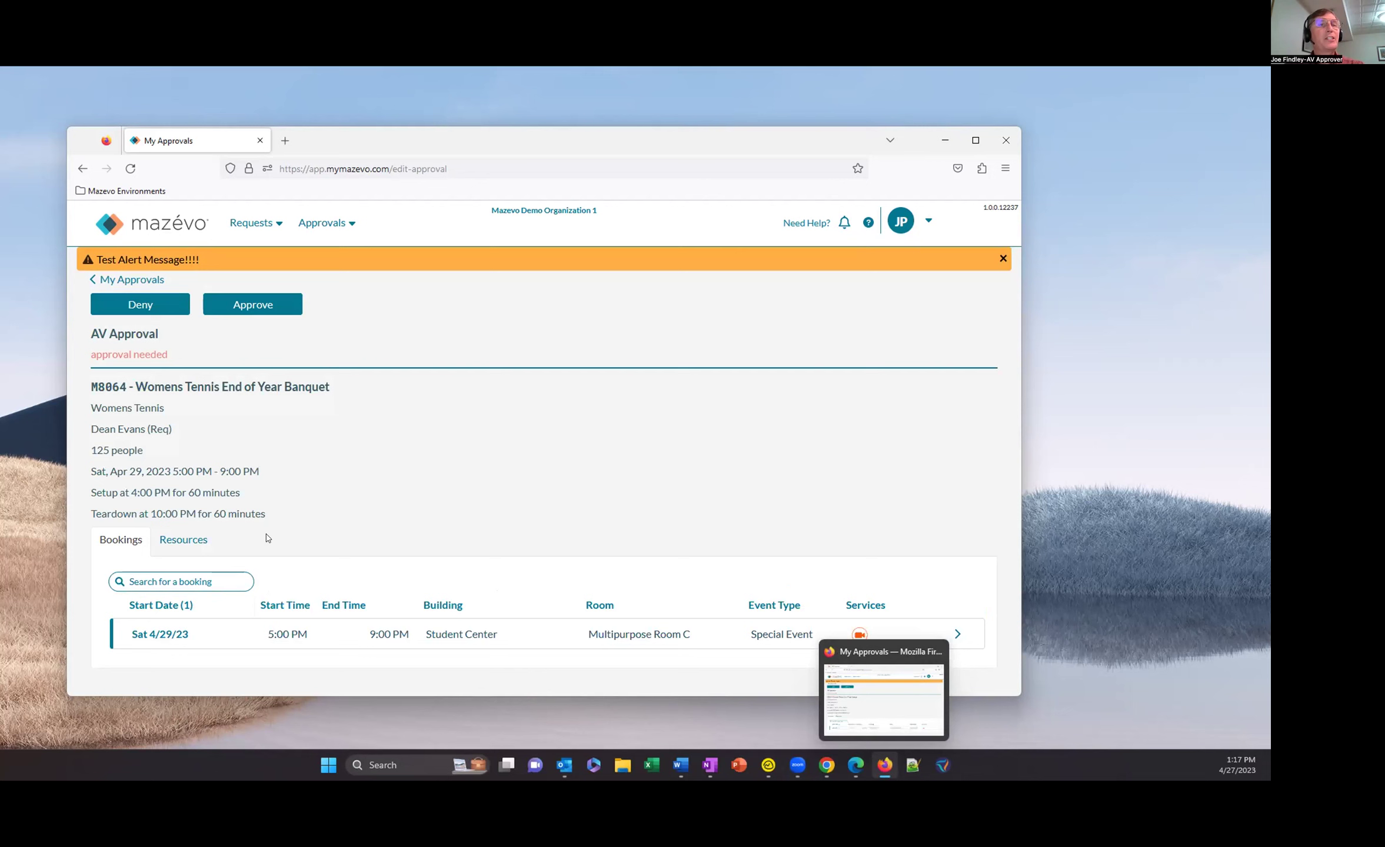
click(197, 541)
scroll(303, 541, down, 1)
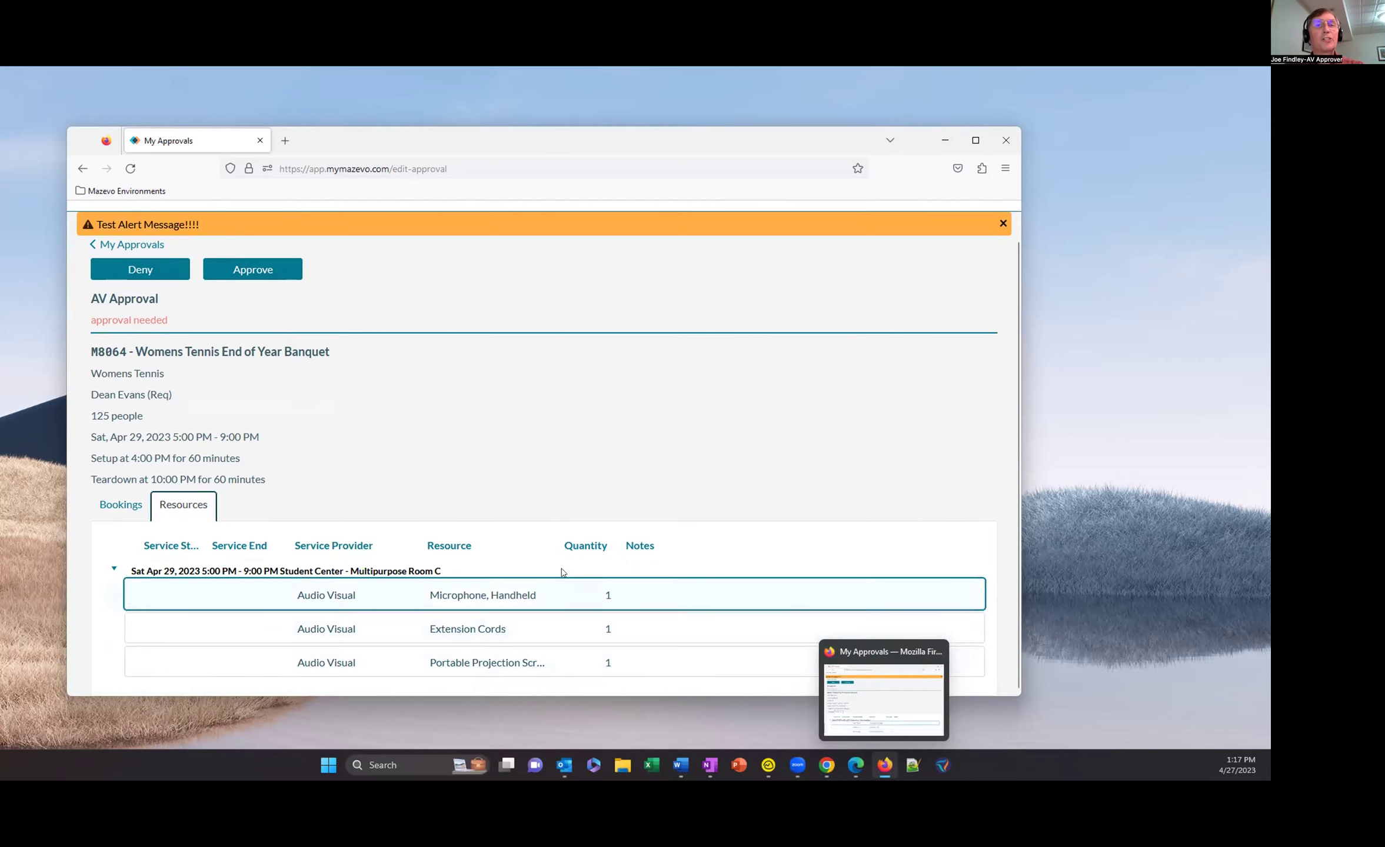
drag(555, 544, 573, 542)
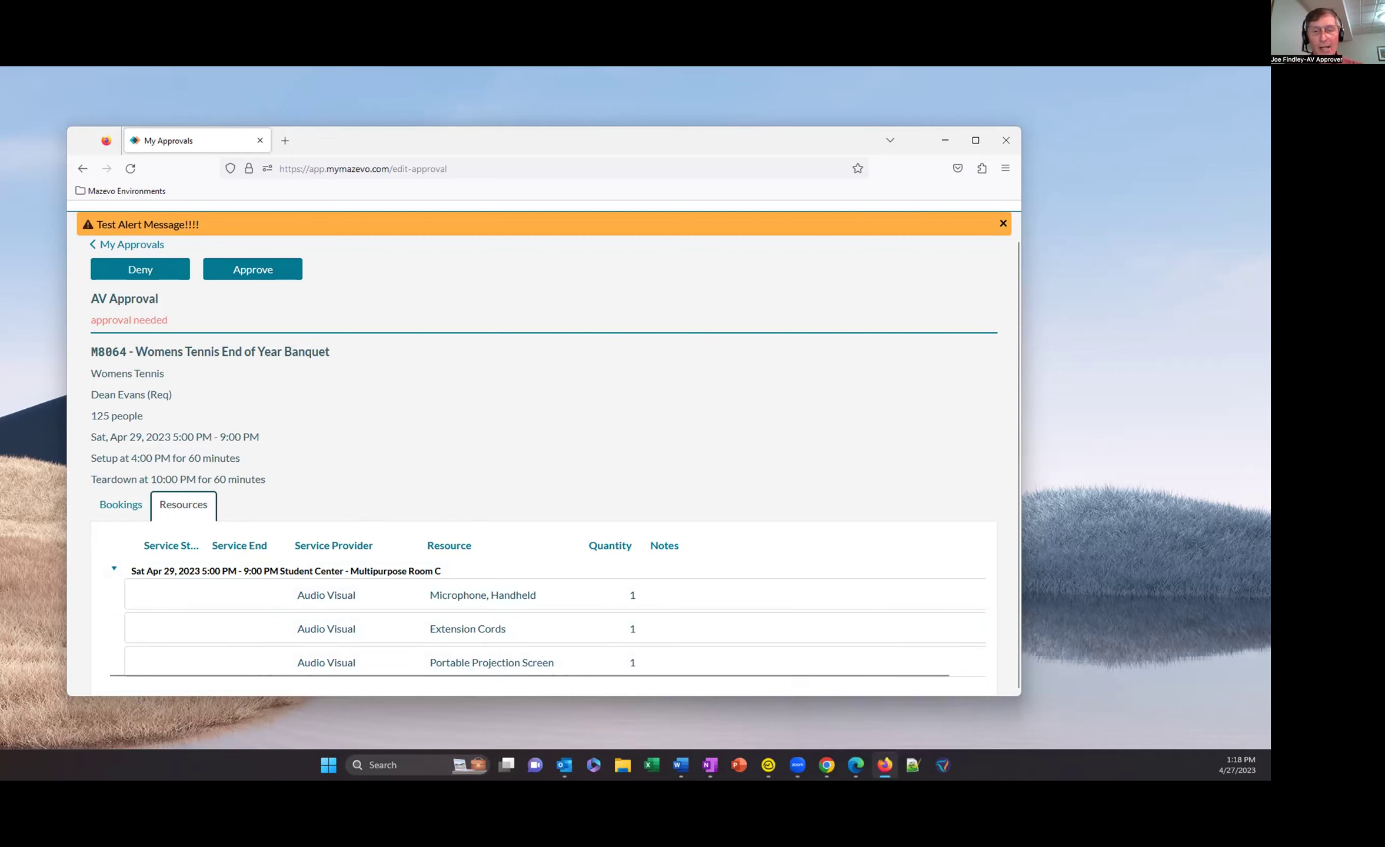
Deny the Womens Tennis End of Year Banquet's AV Approval with the note "Portable Projector is Out-Of-Order until May (a replacement has been ordered)"
key(alt+Tab)
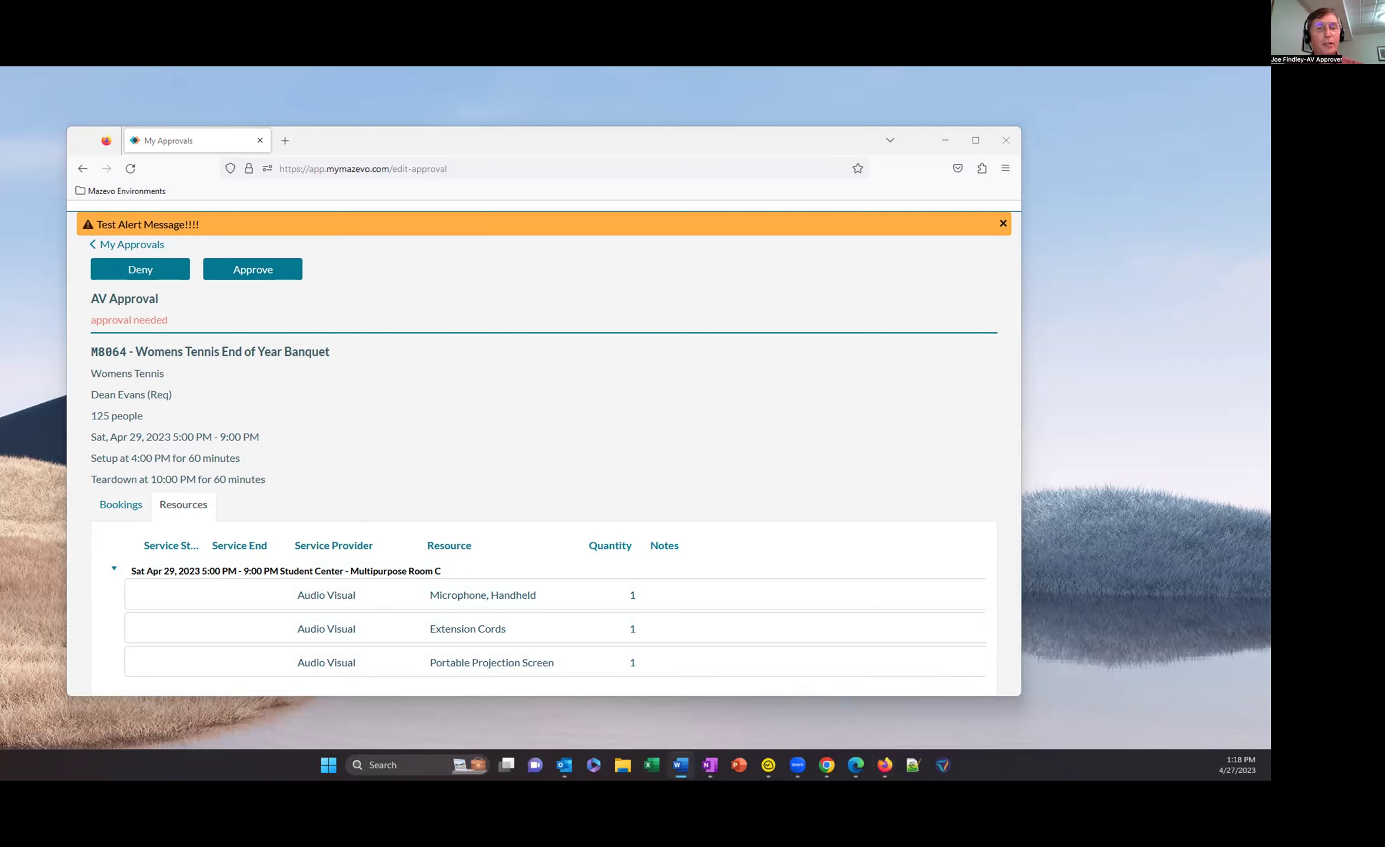
click(146, 274)
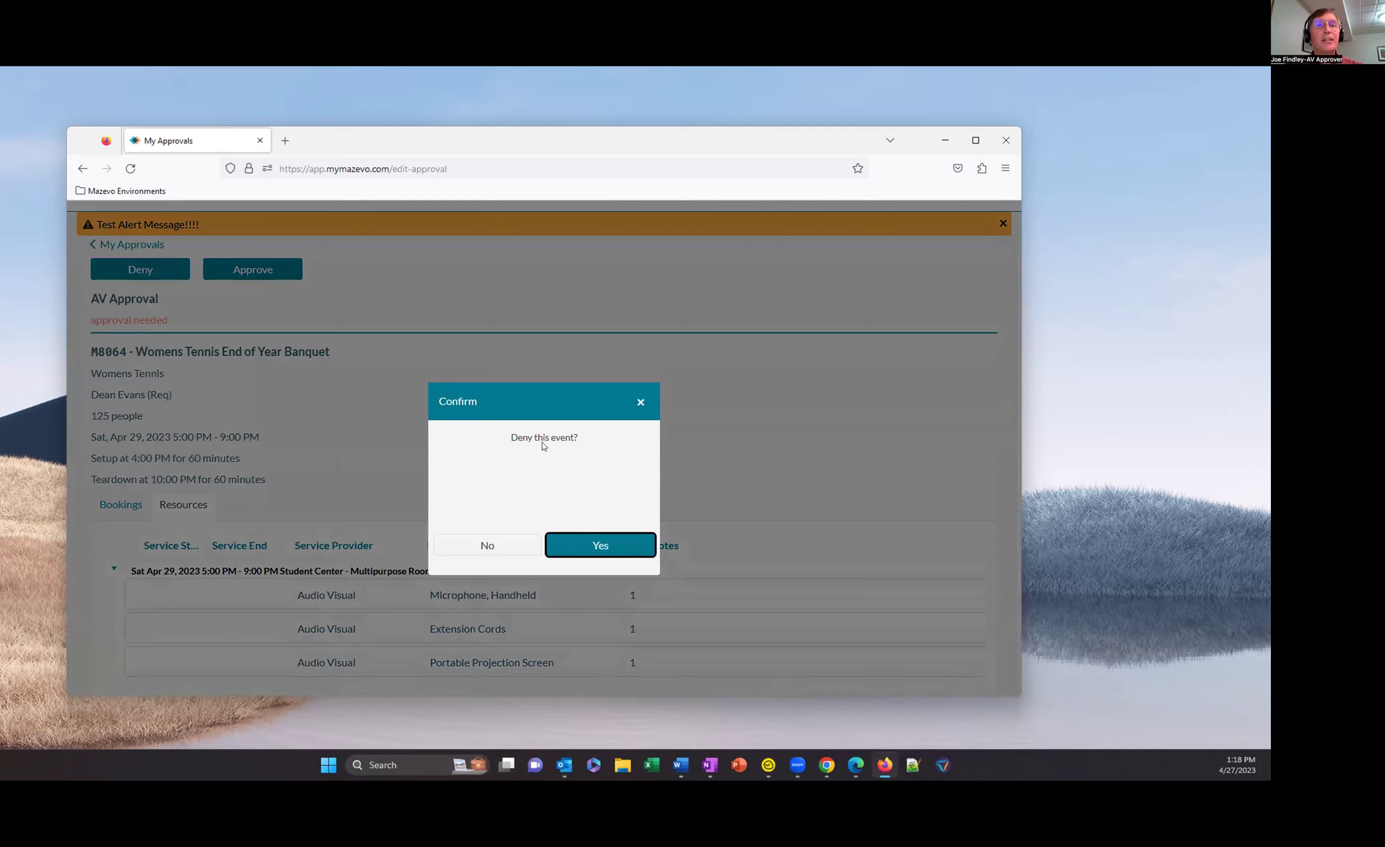
click(587, 547)
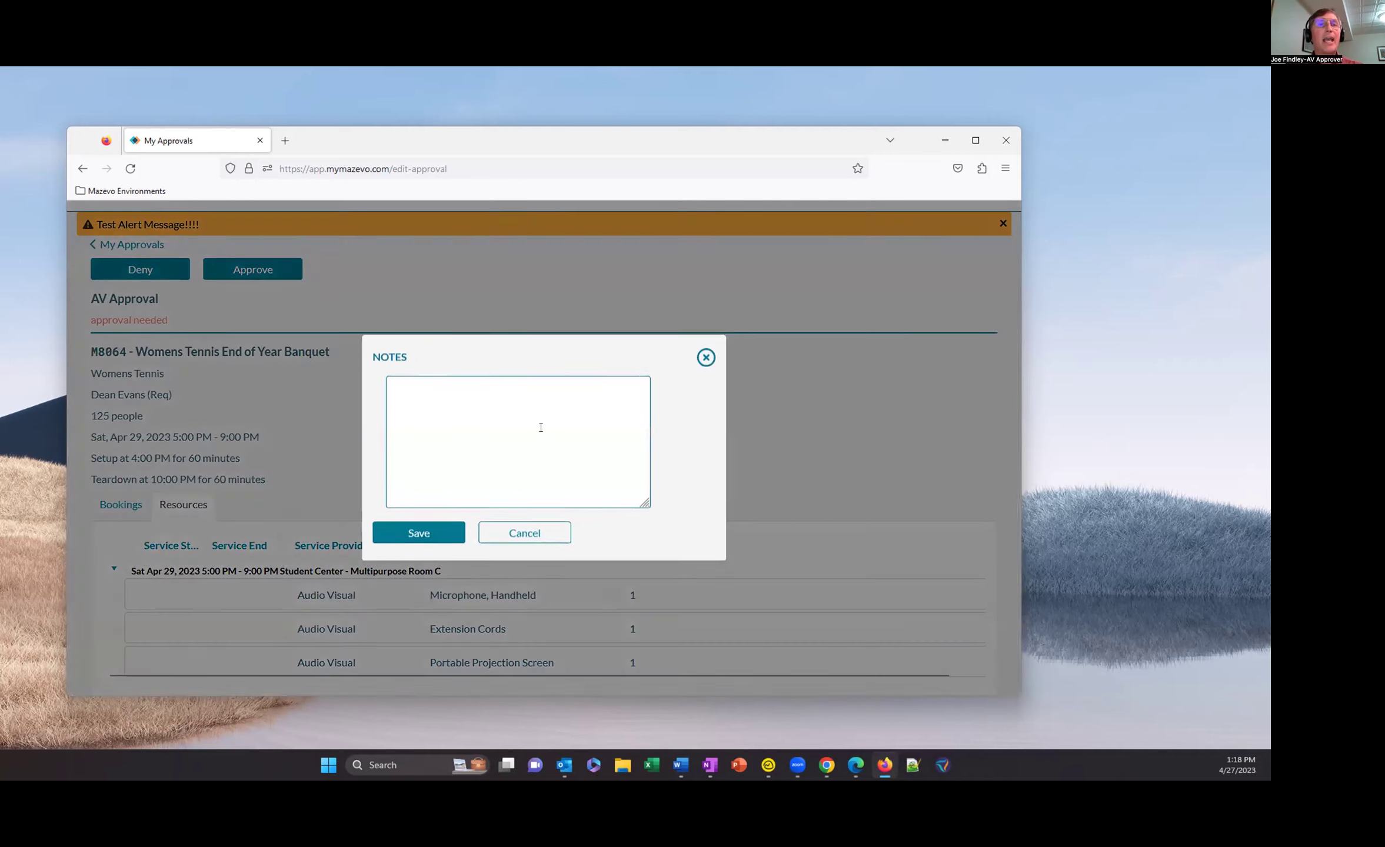
right_click(437, 388)
click(498, 485)
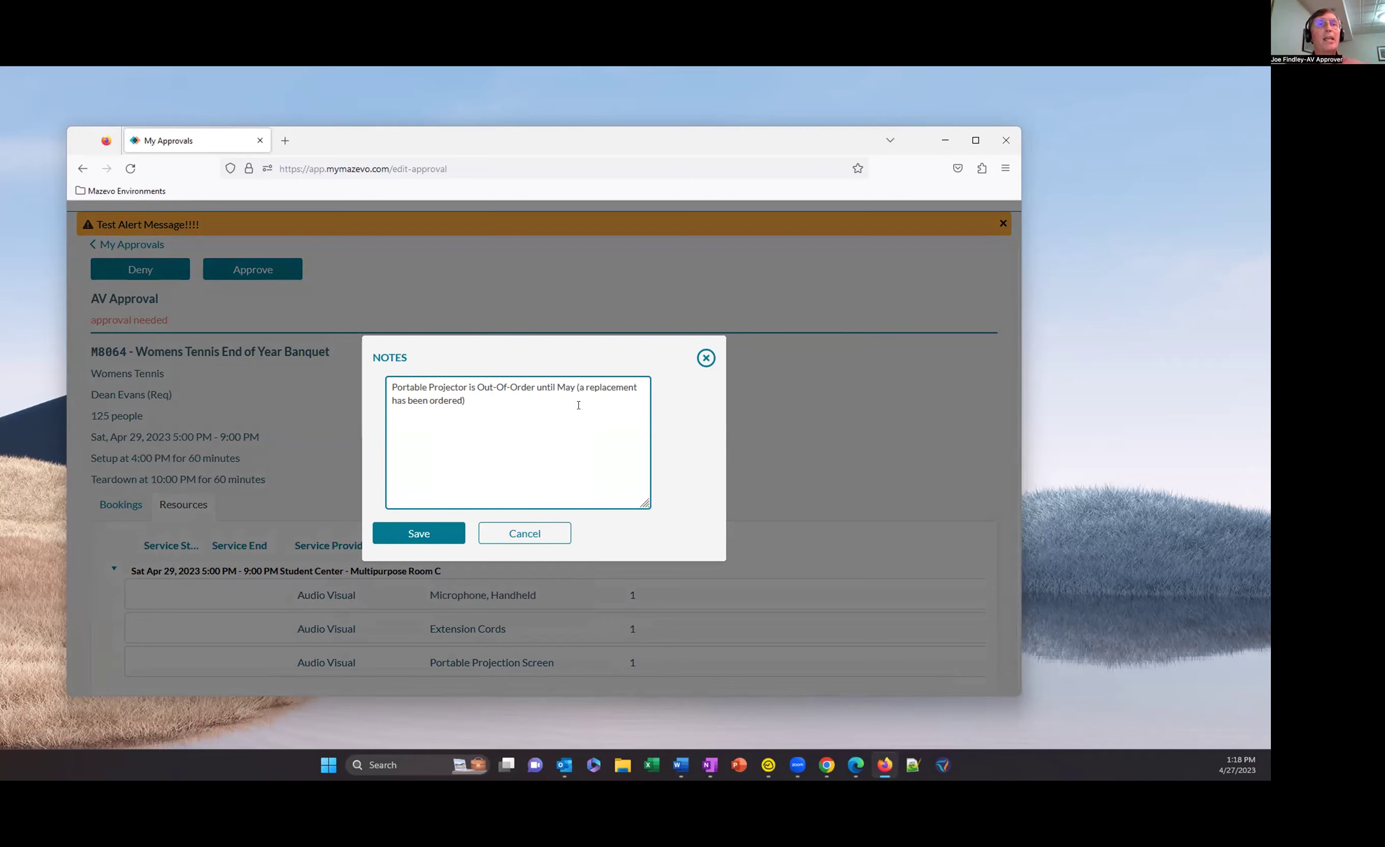
click(430, 534)
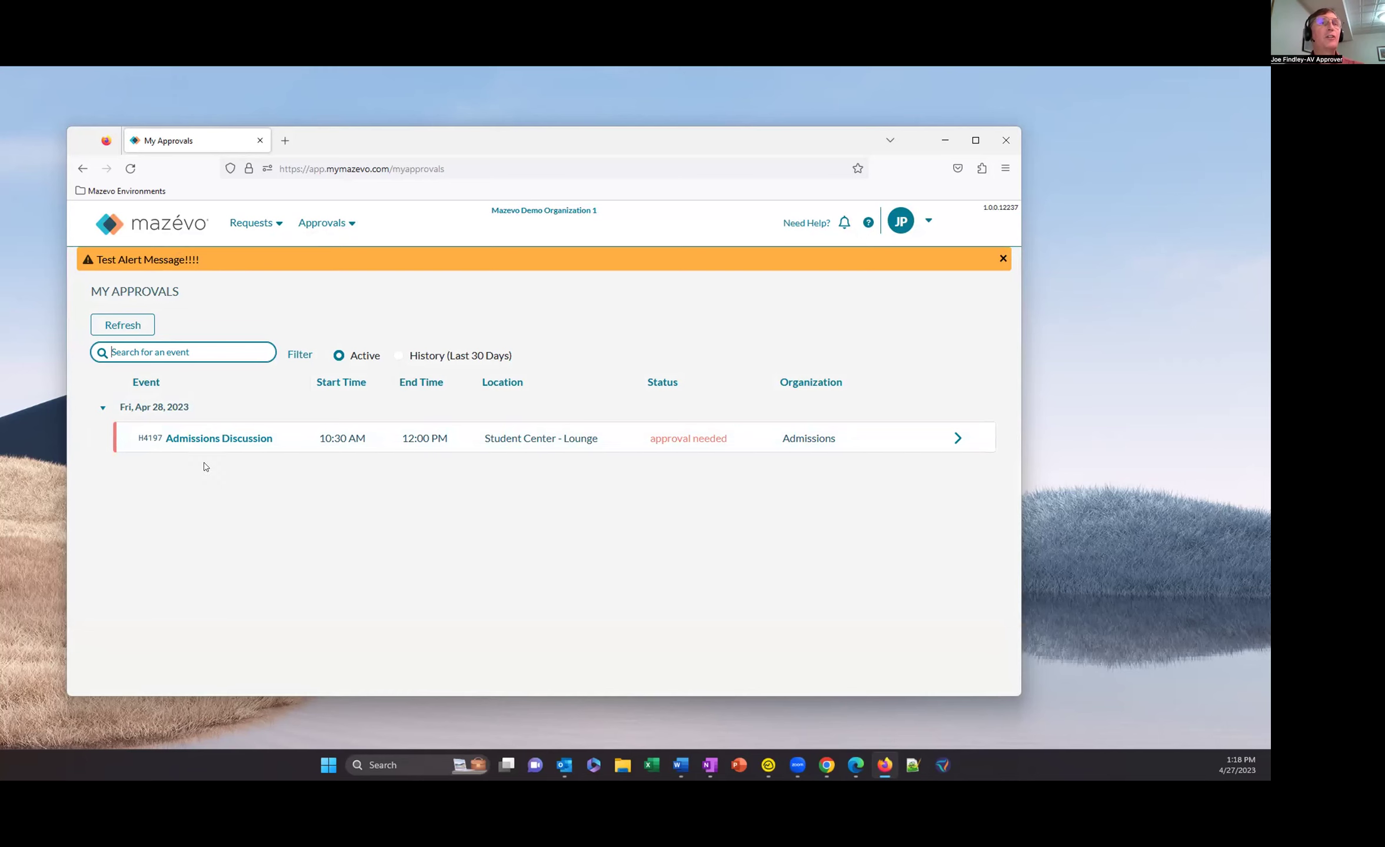
click(168, 230)
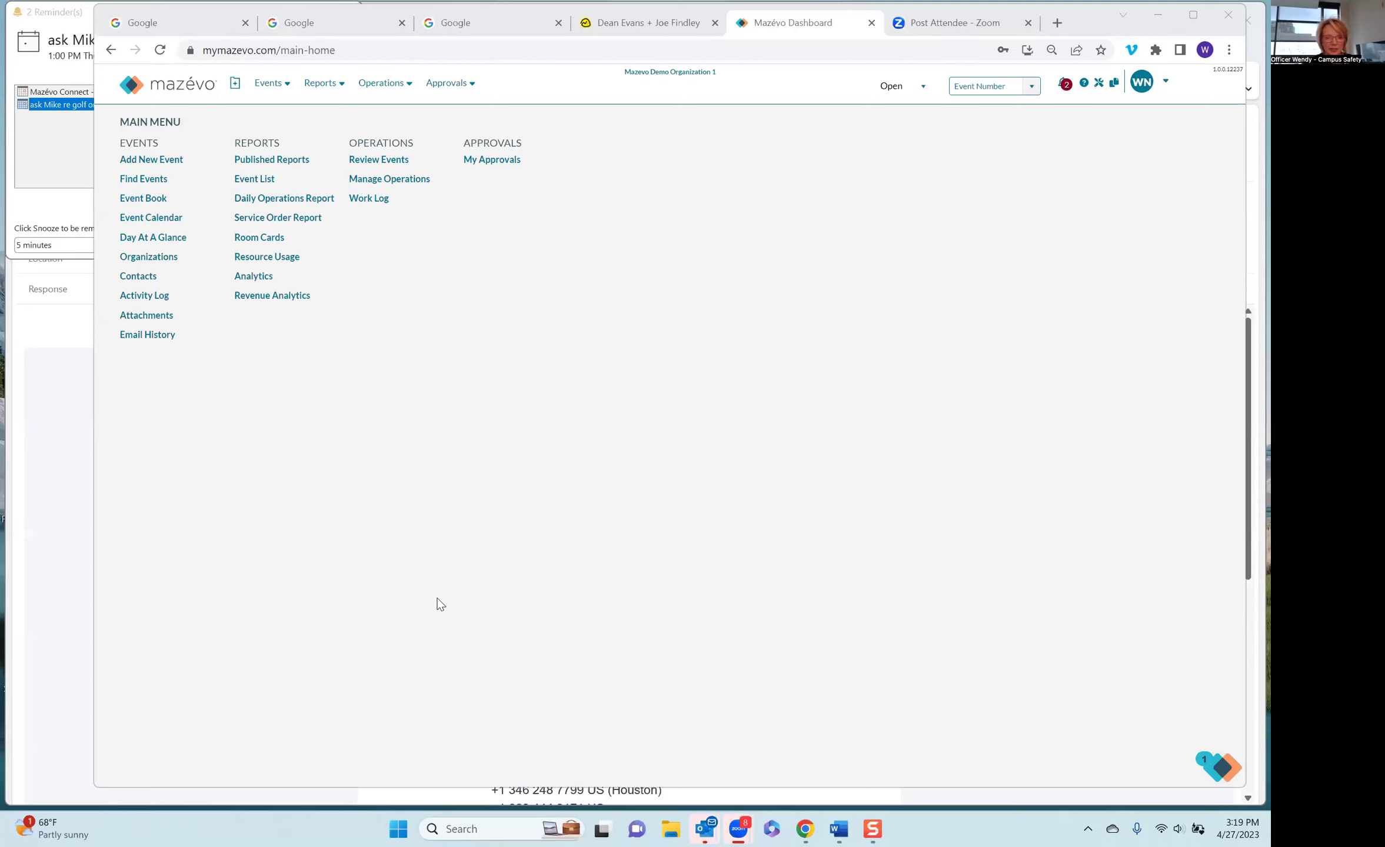
Reposition the browser window and open the campus safety approver's My Approvals list
click(1046, 150)
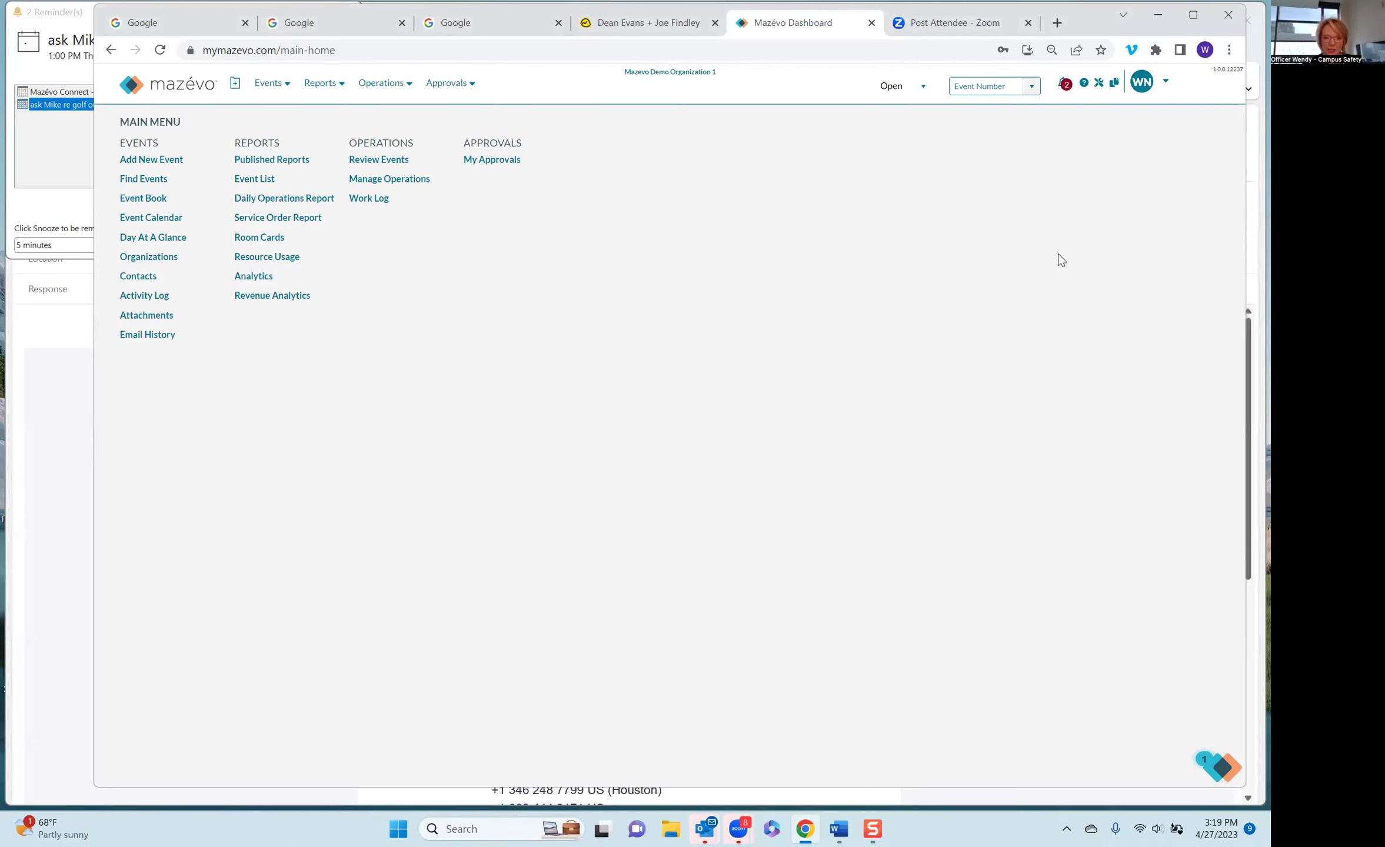
drag(1092, 24, 1011, 93)
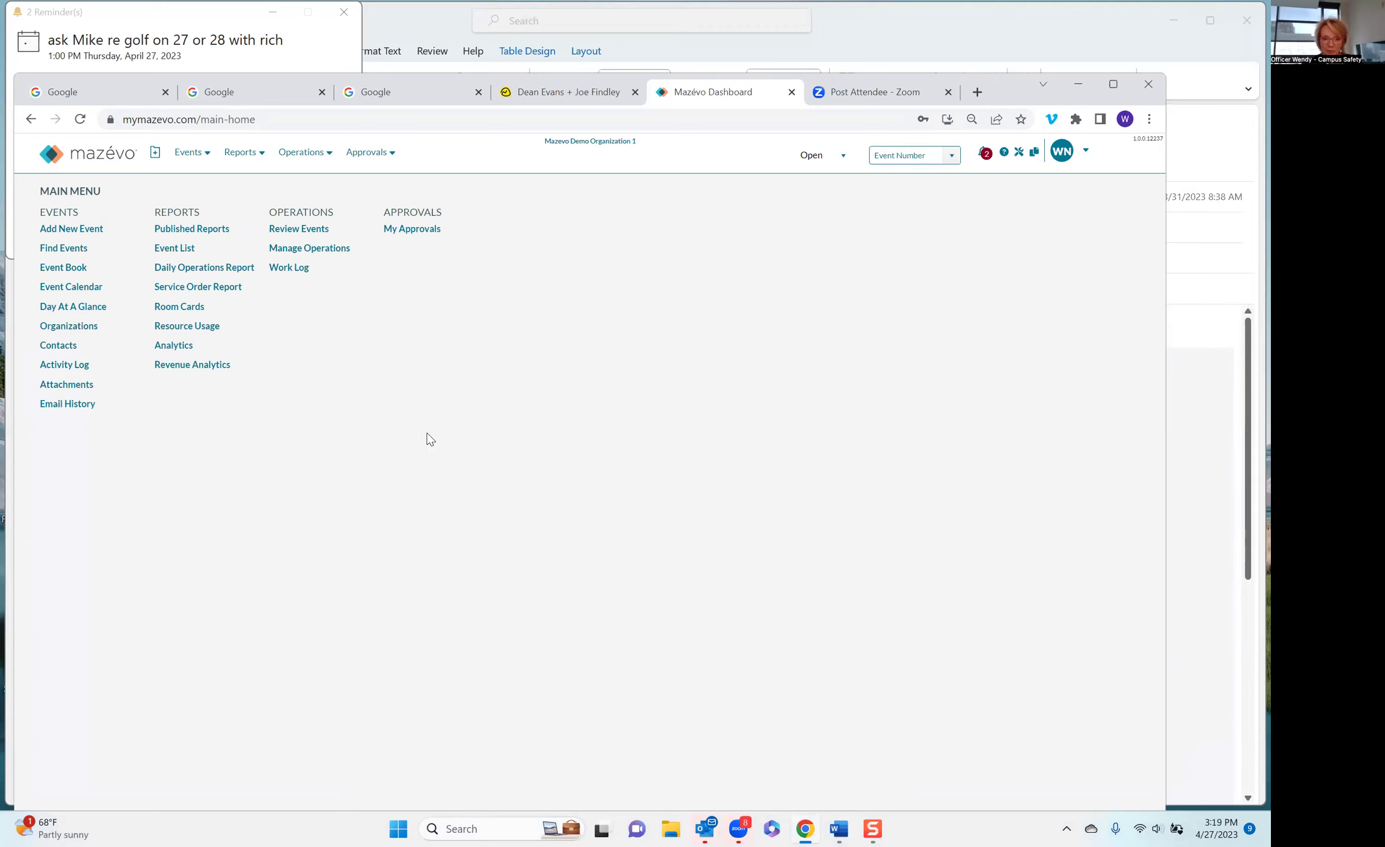
click(424, 231)
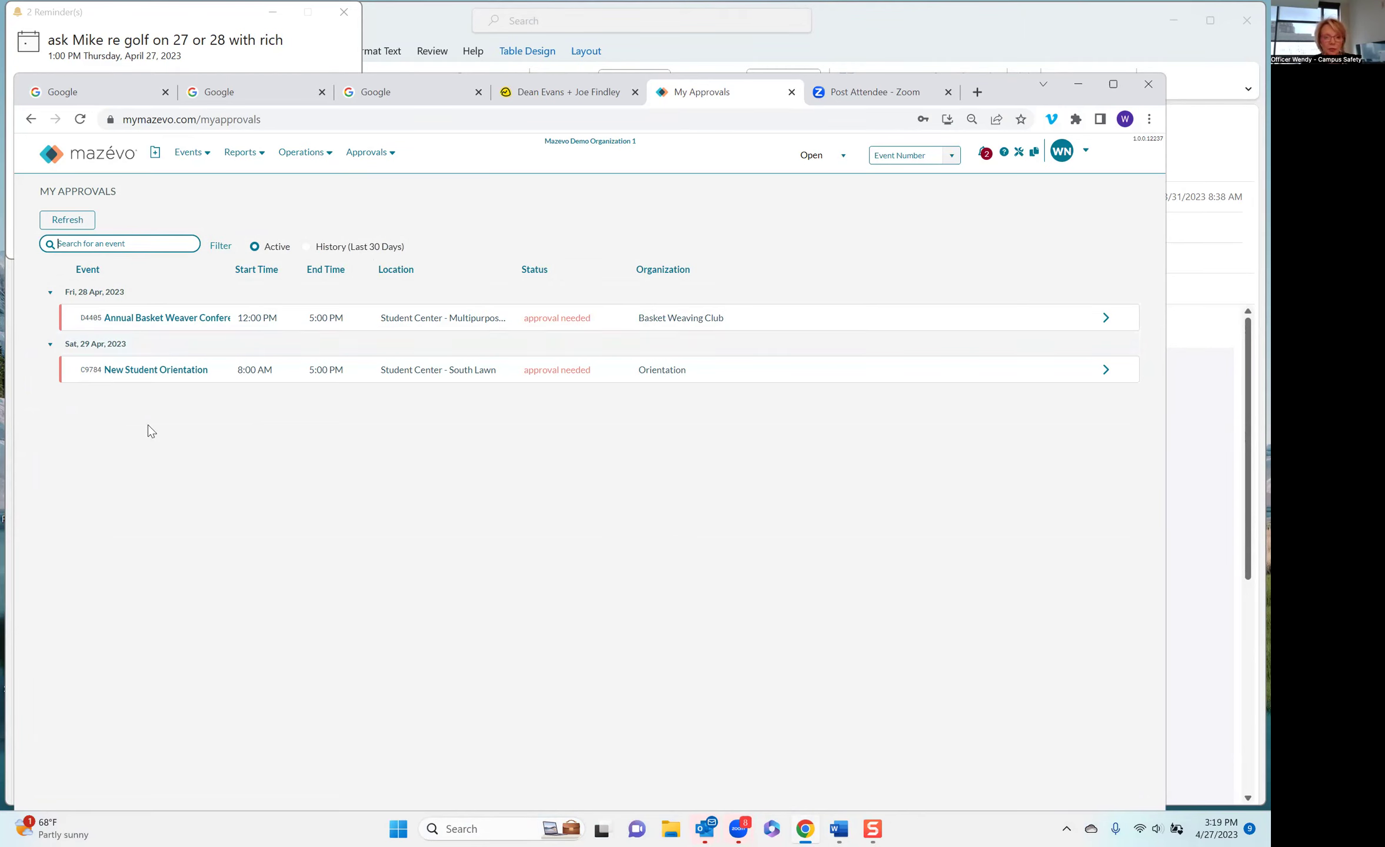
Open the Annual Basket Weaver Conference and approve its Campus Safety Approval
click(171, 326)
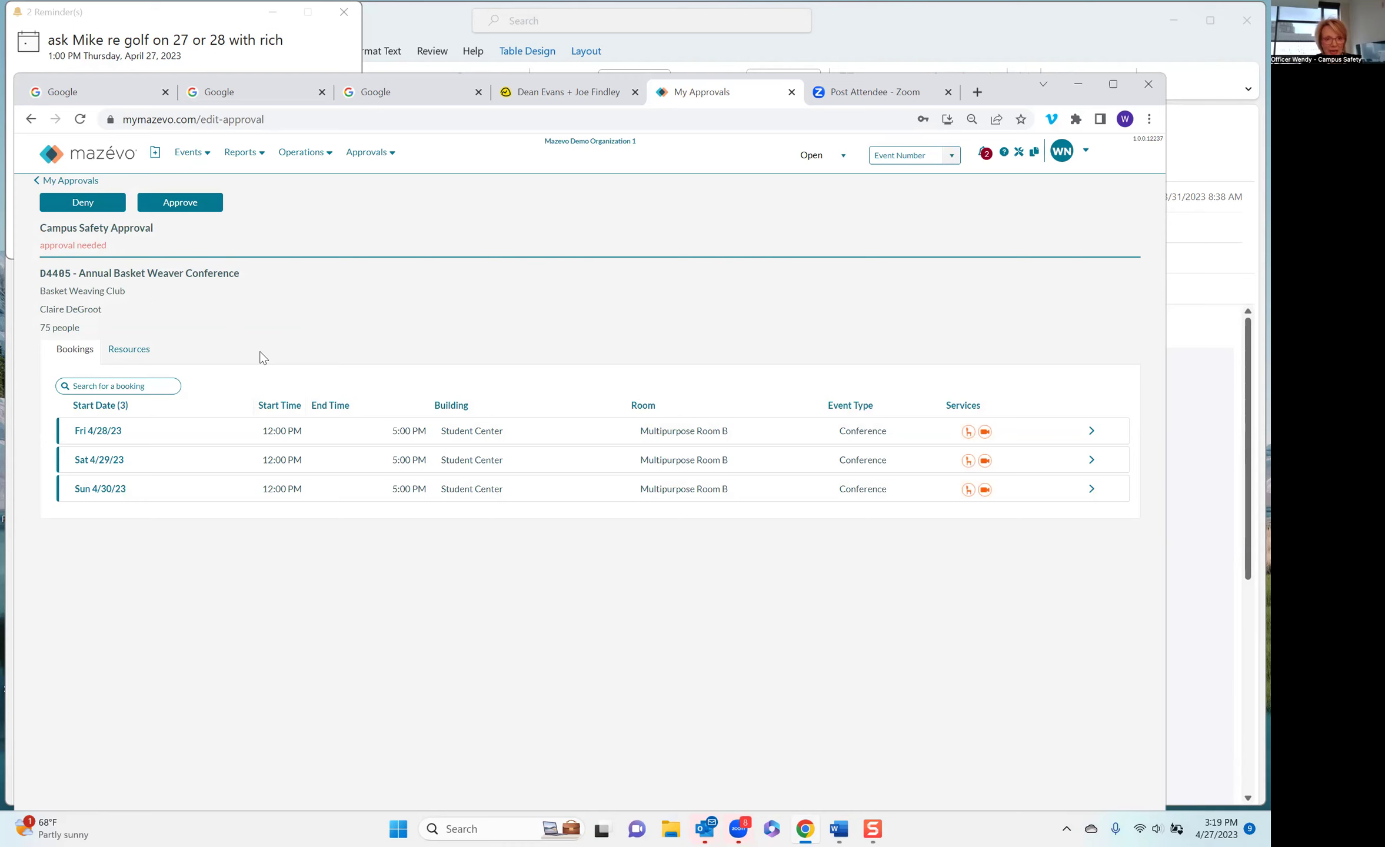
click(189, 205)
click(643, 575)
click(189, 204)
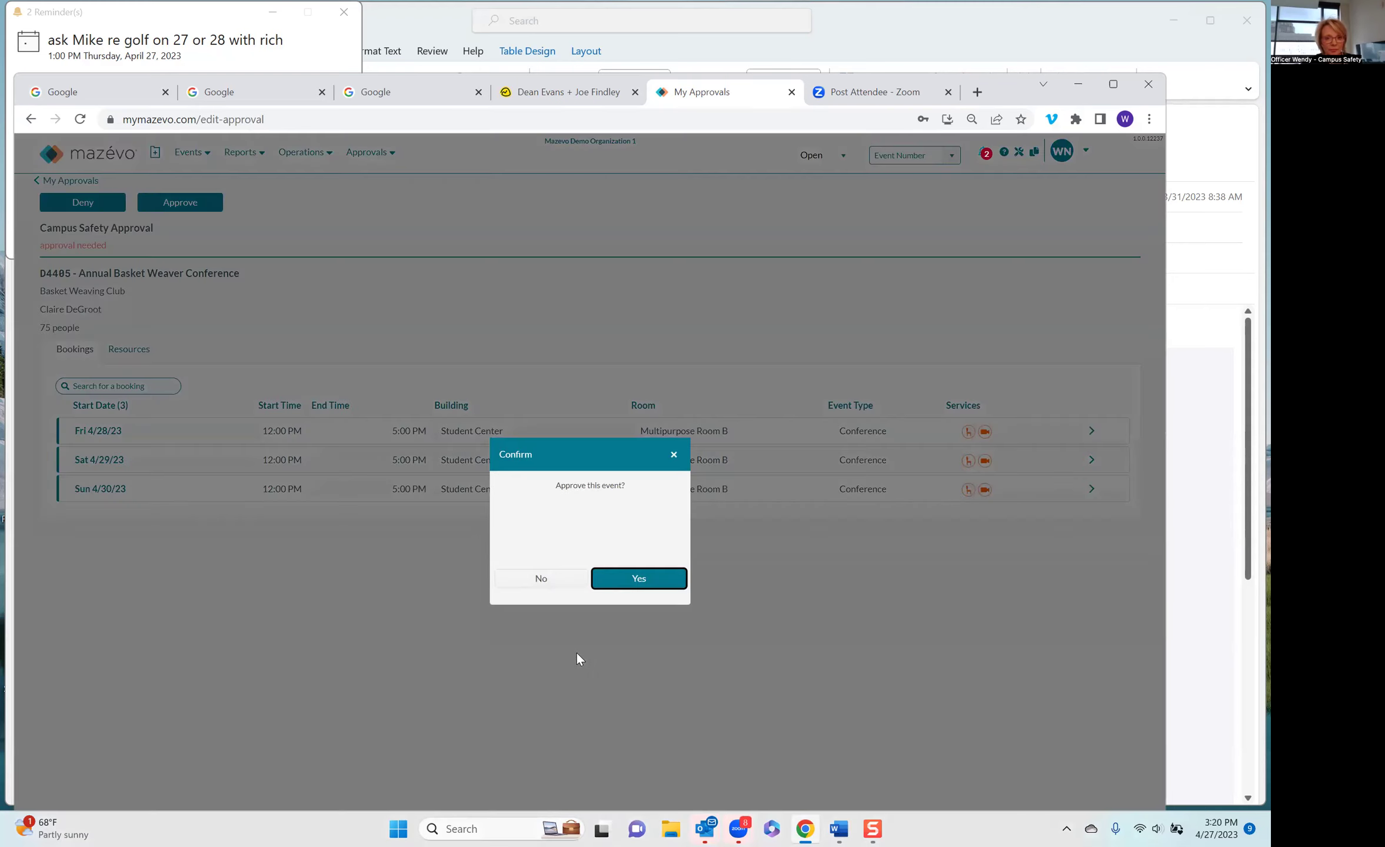
click(628, 579)
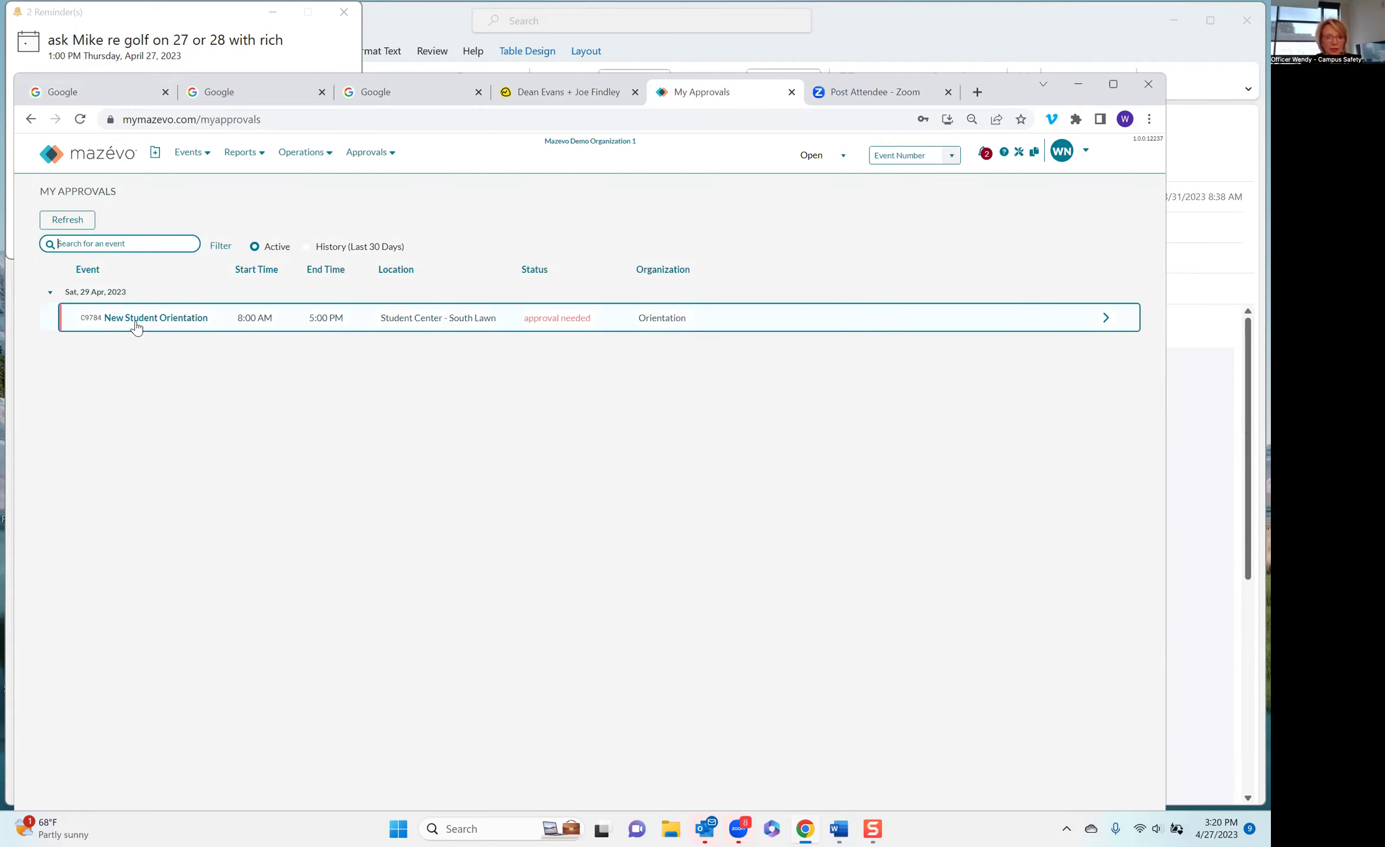
Review the New Student Orientation's resources and bookings and approve its Campus Safety Approval
click(135, 328)
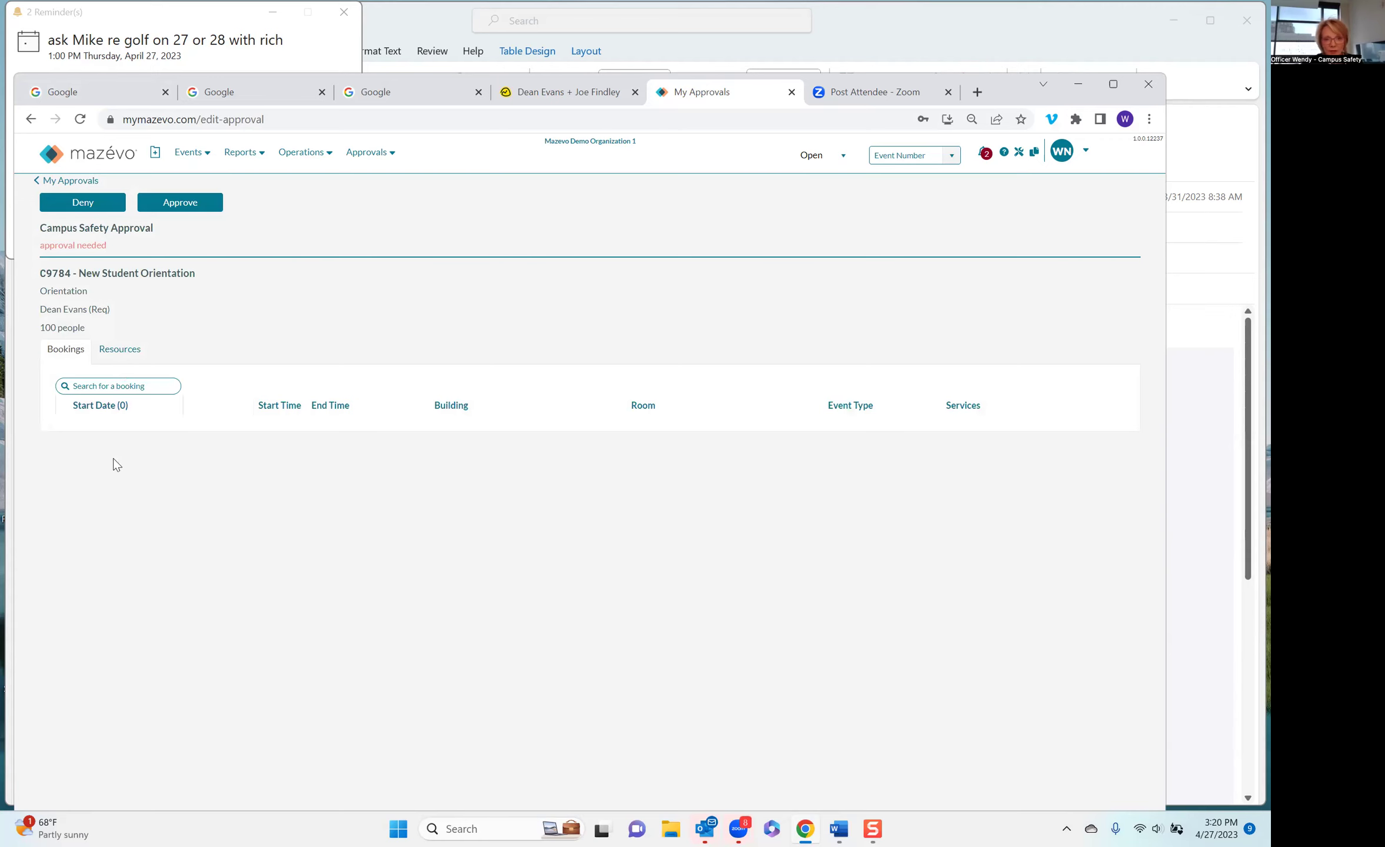
click(125, 352)
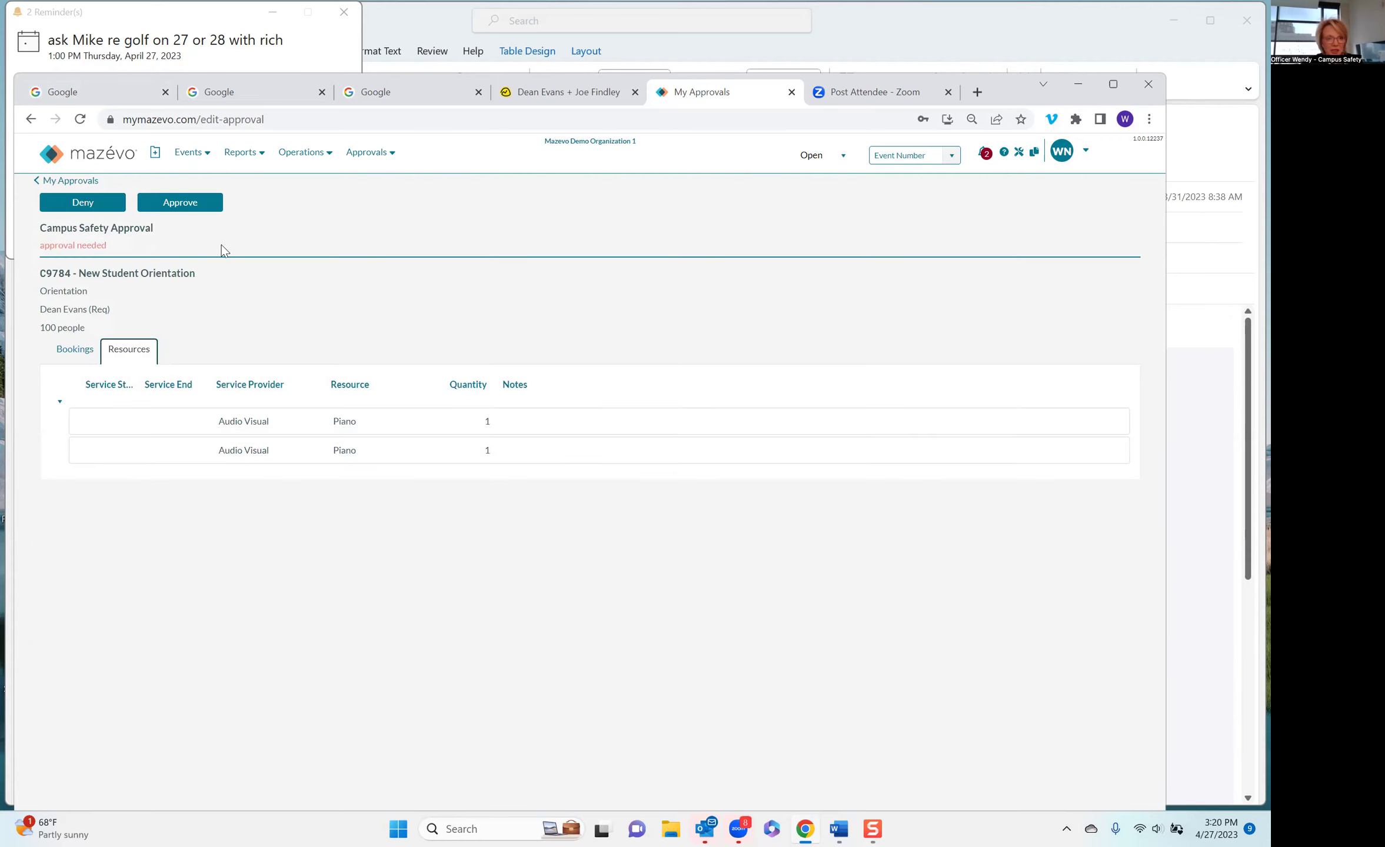
click(83, 350)
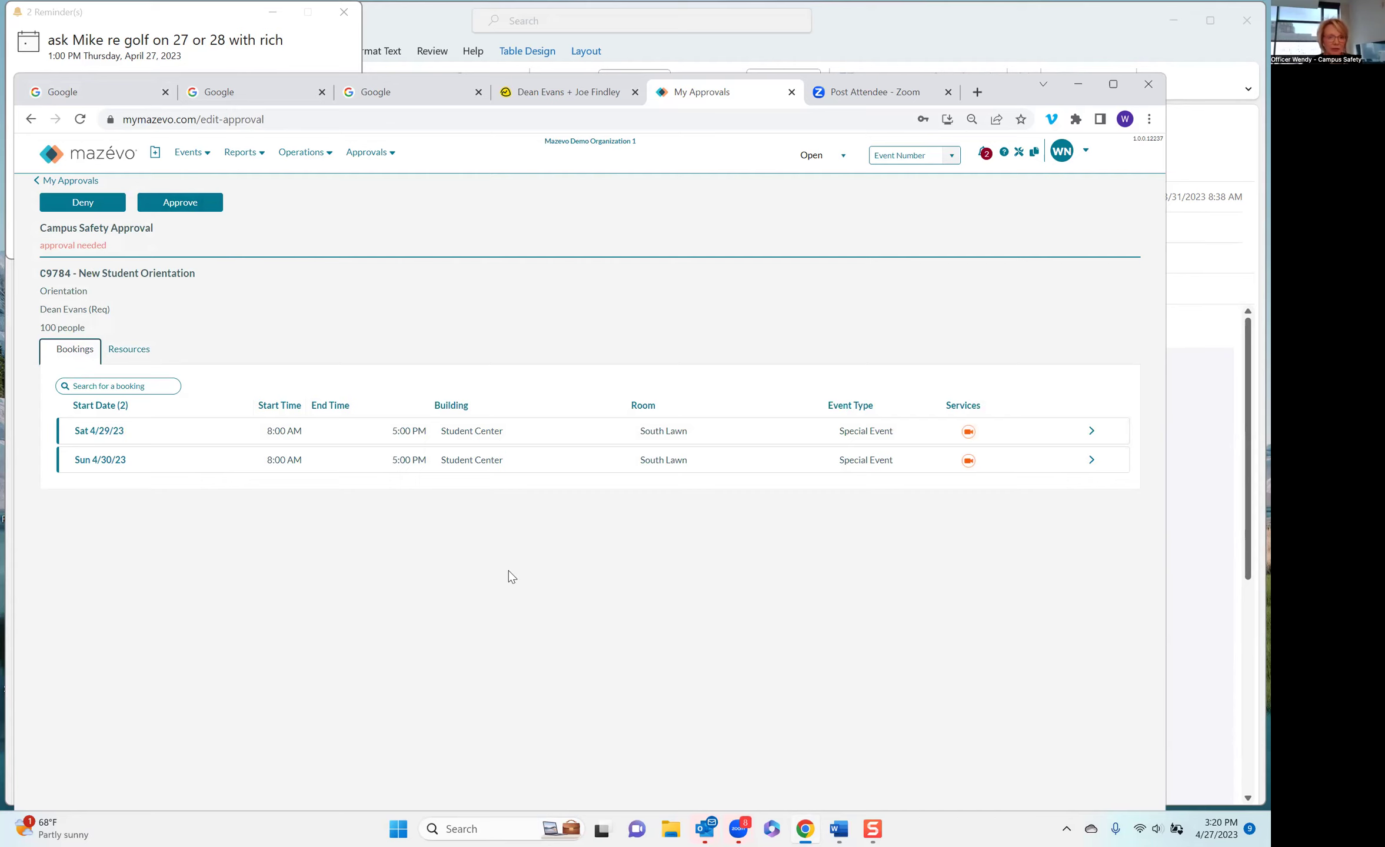
click(187, 205)
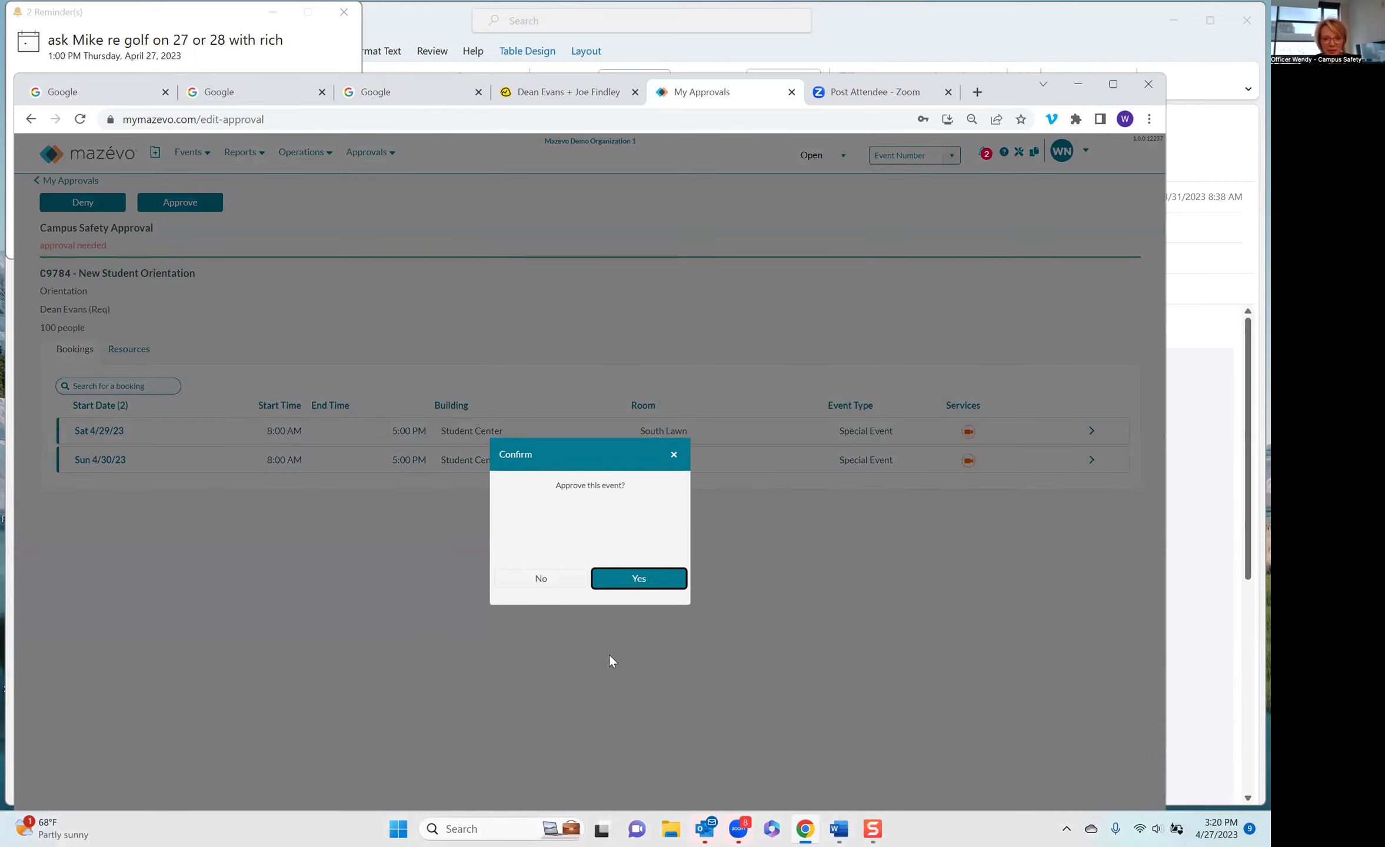
click(651, 586)
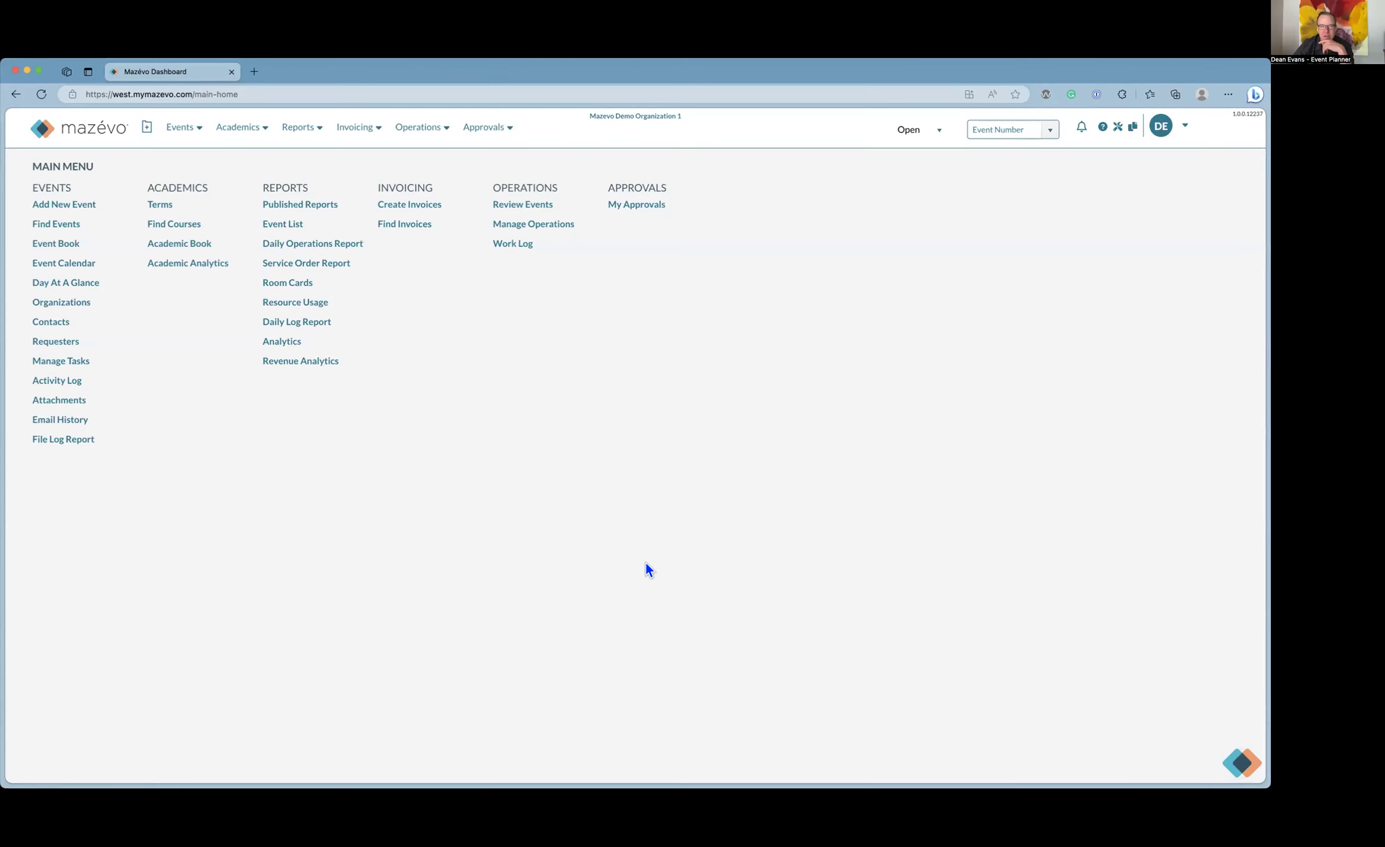
Review the event requests in Day At A Glance as event planner and choose its Approvals view
click(89, 286)
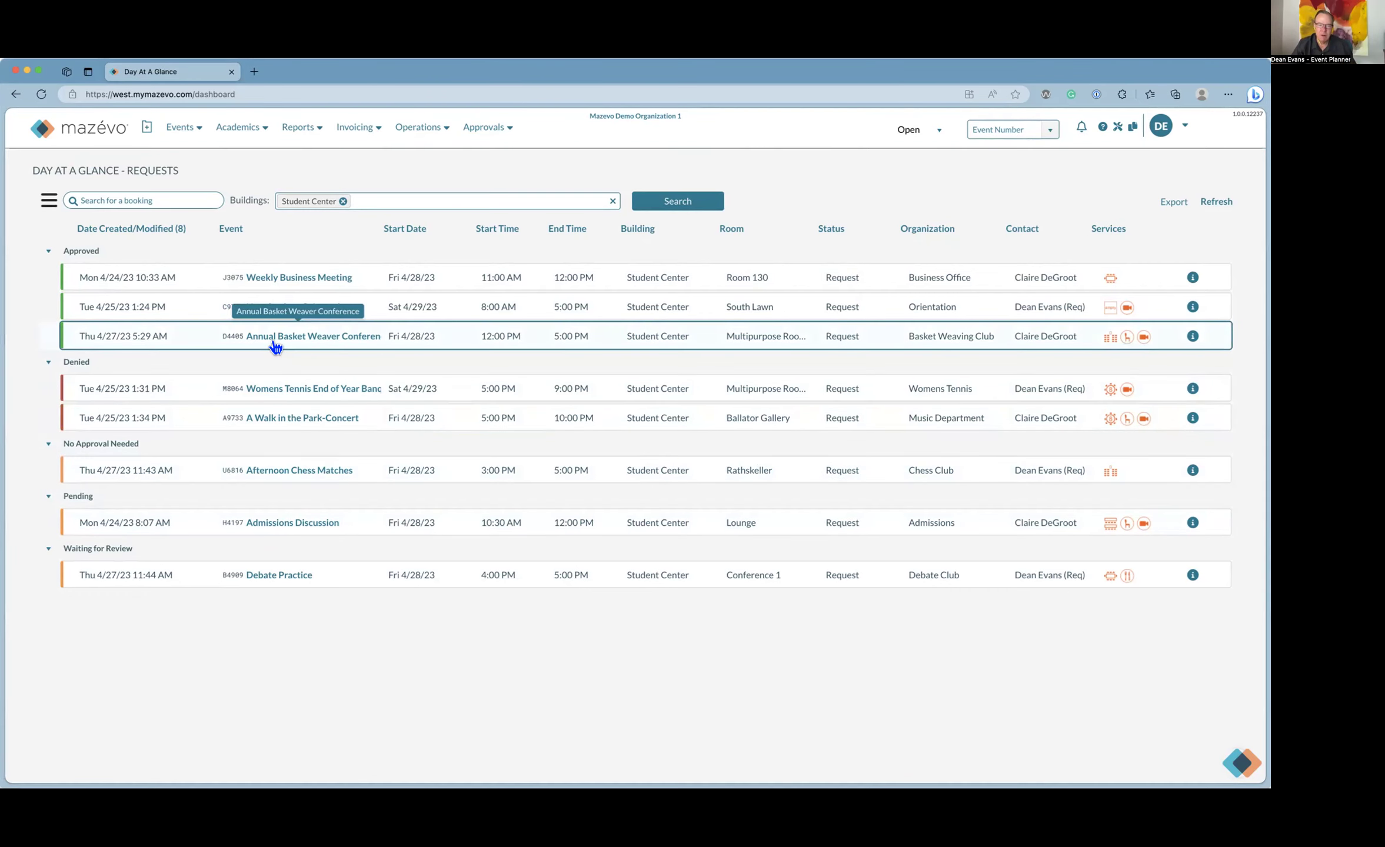
click(51, 202)
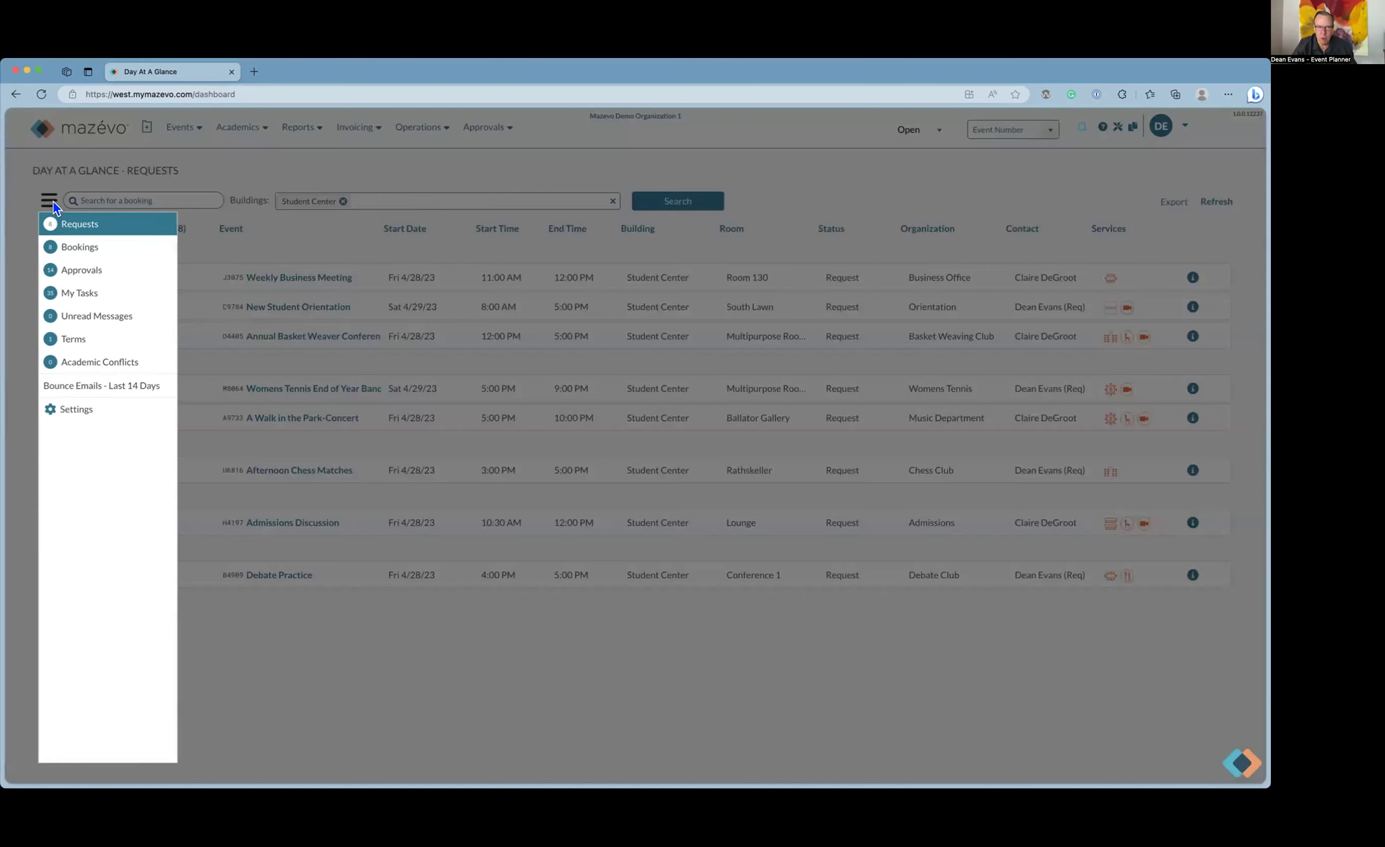
click(68, 272)
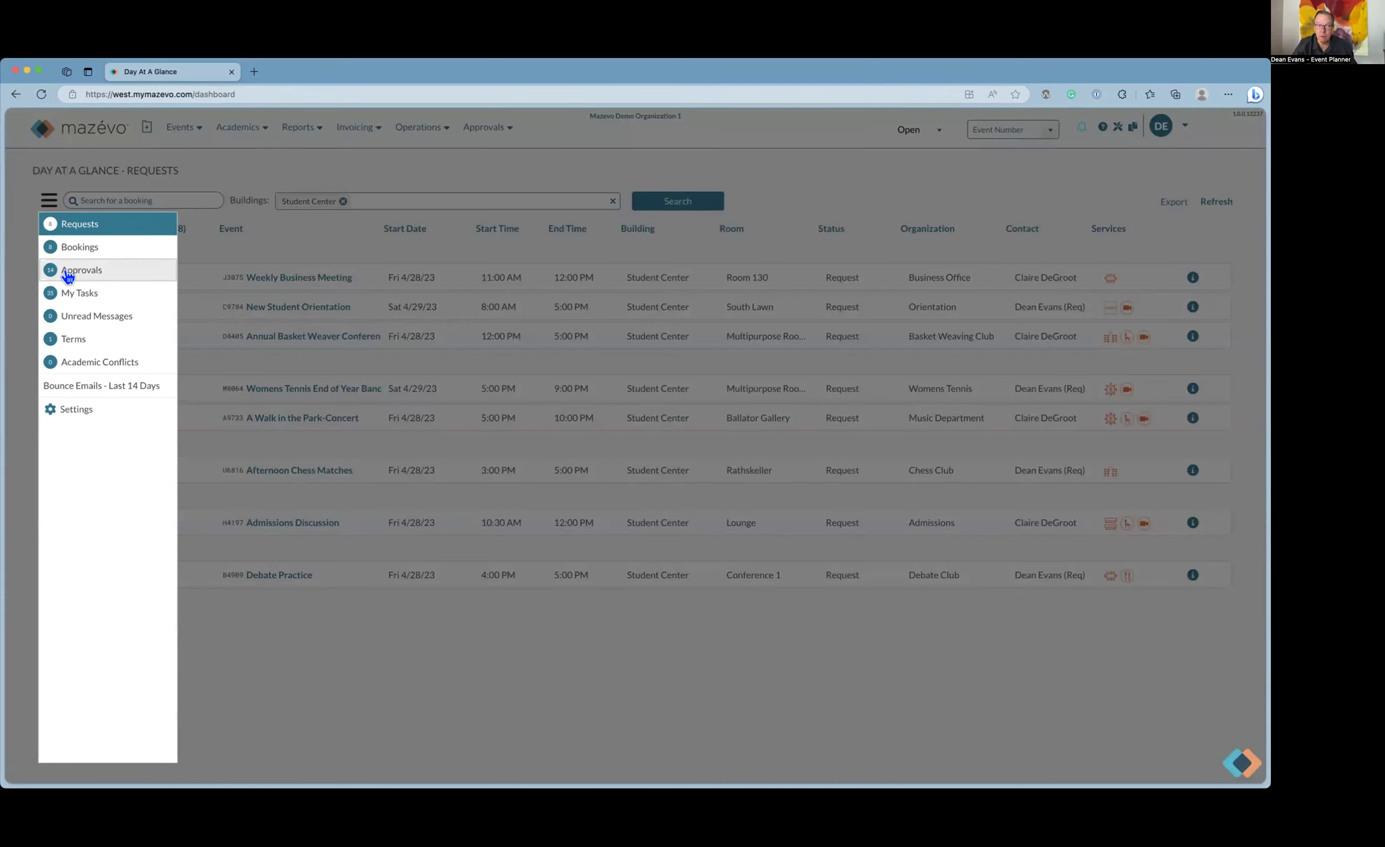
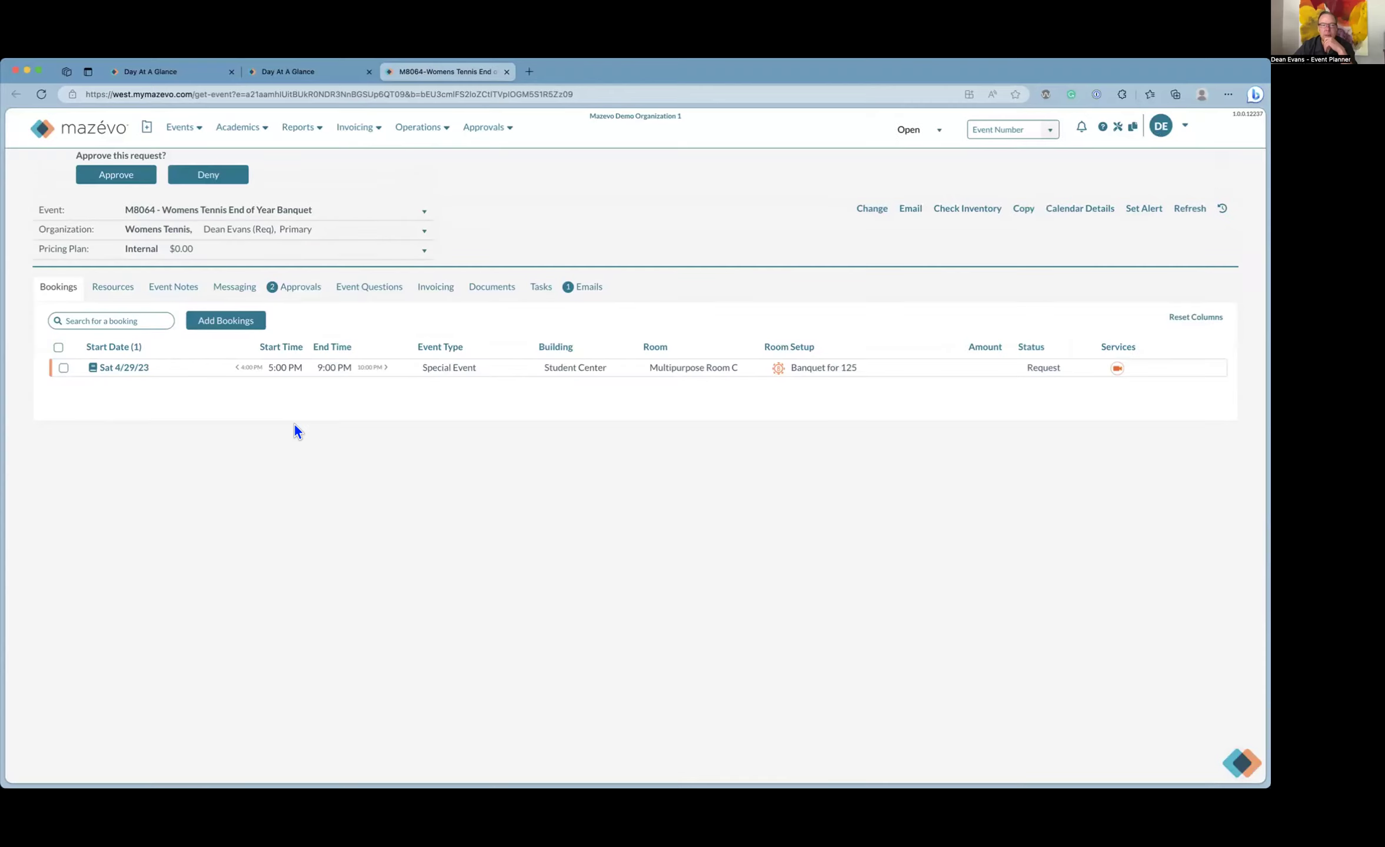
Examine the AV Approval's status and denial note in the Womens Tennis banquet's approvals, and close it without changes
click(304, 289)
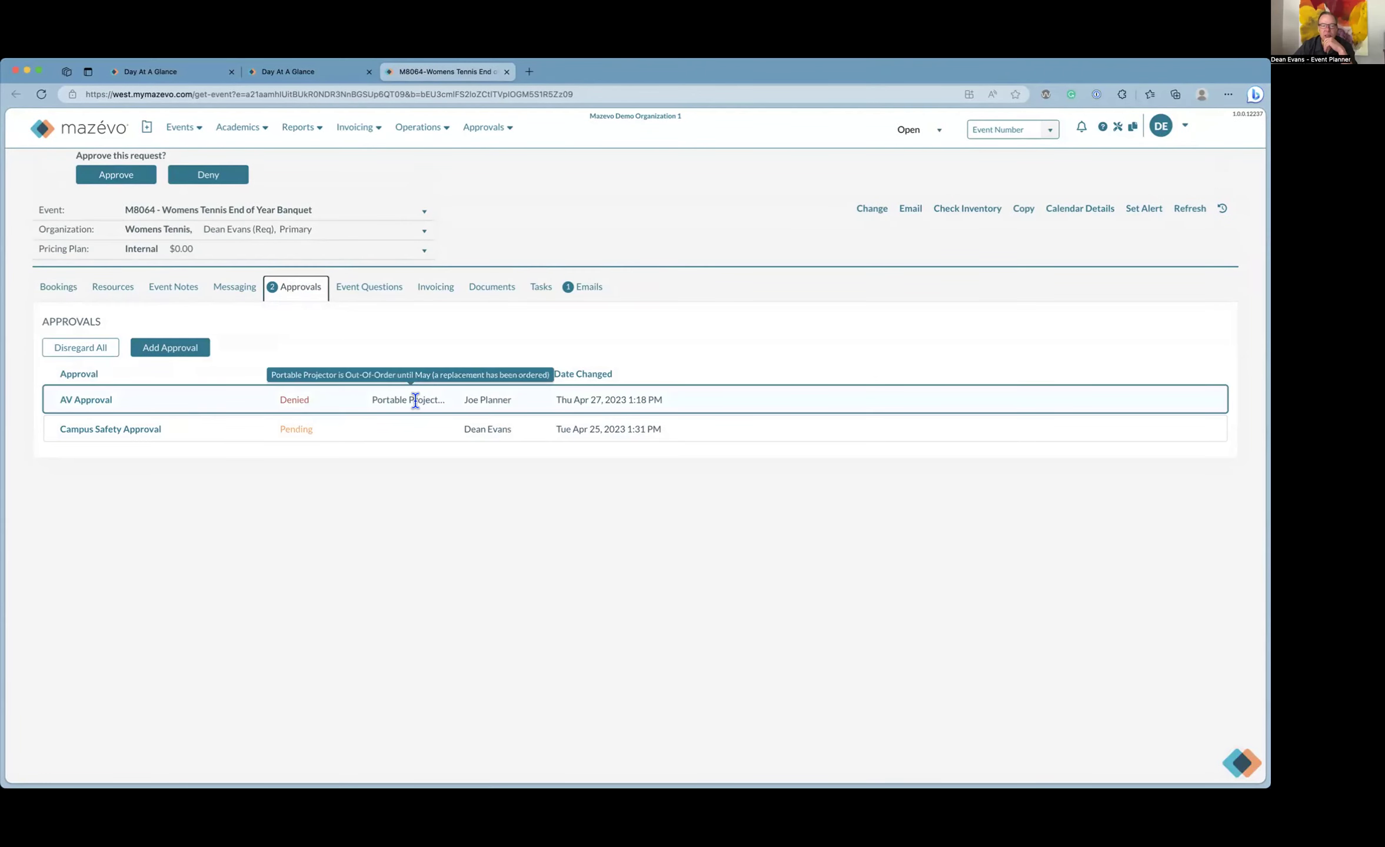
click(89, 402)
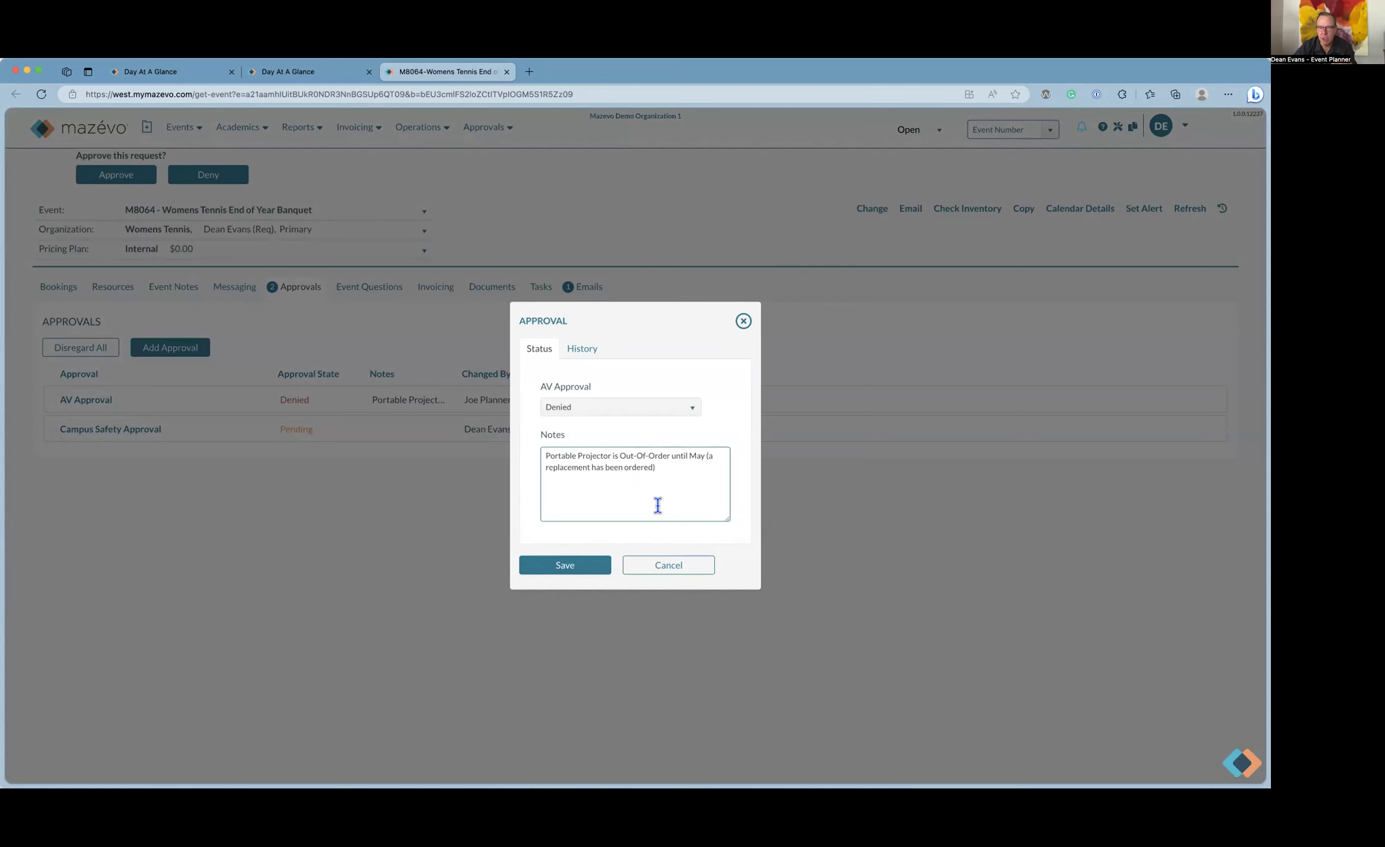
click(695, 569)
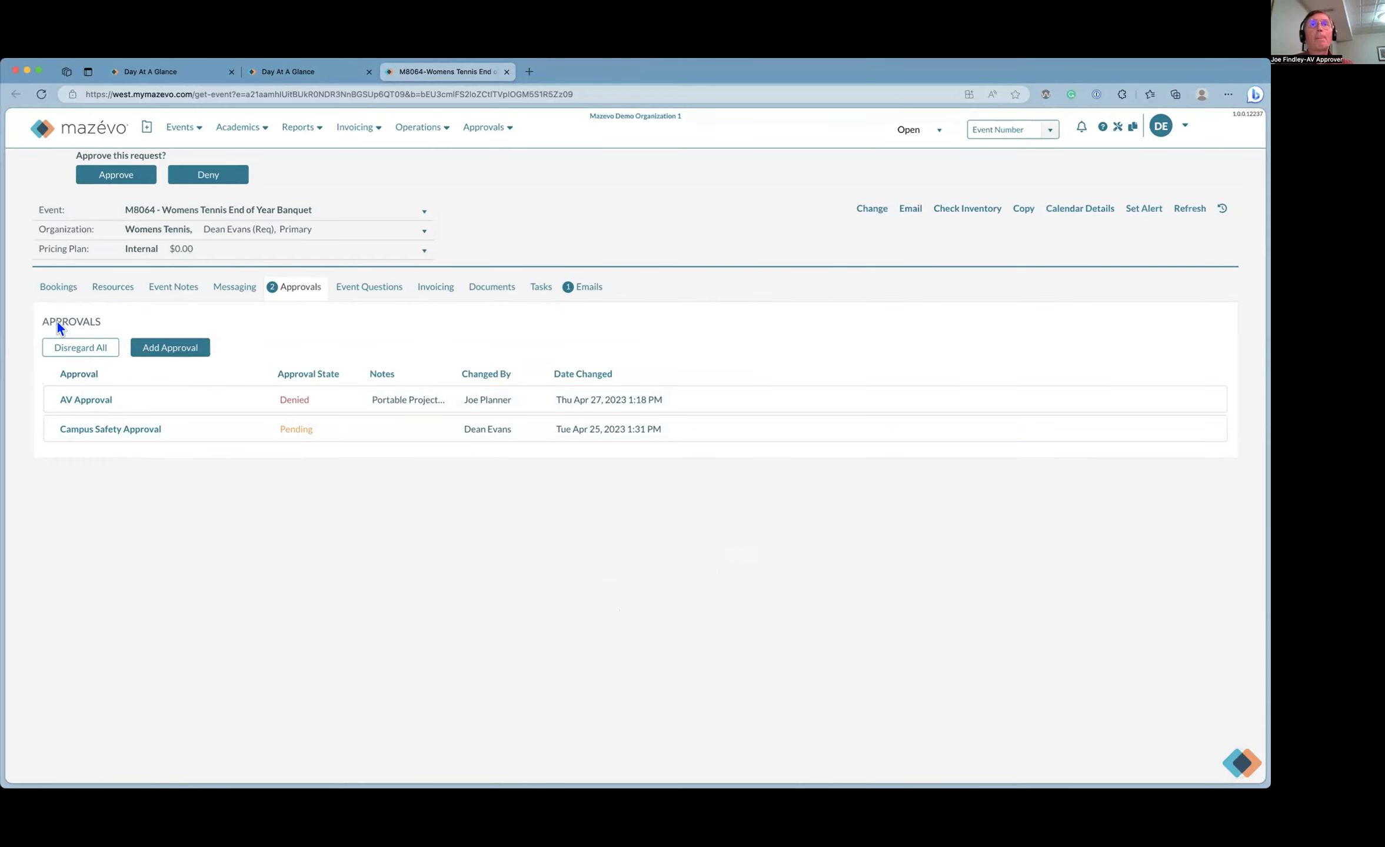
Check the Womens Tennis banquet's bookings and return to its approvals list
click(62, 289)
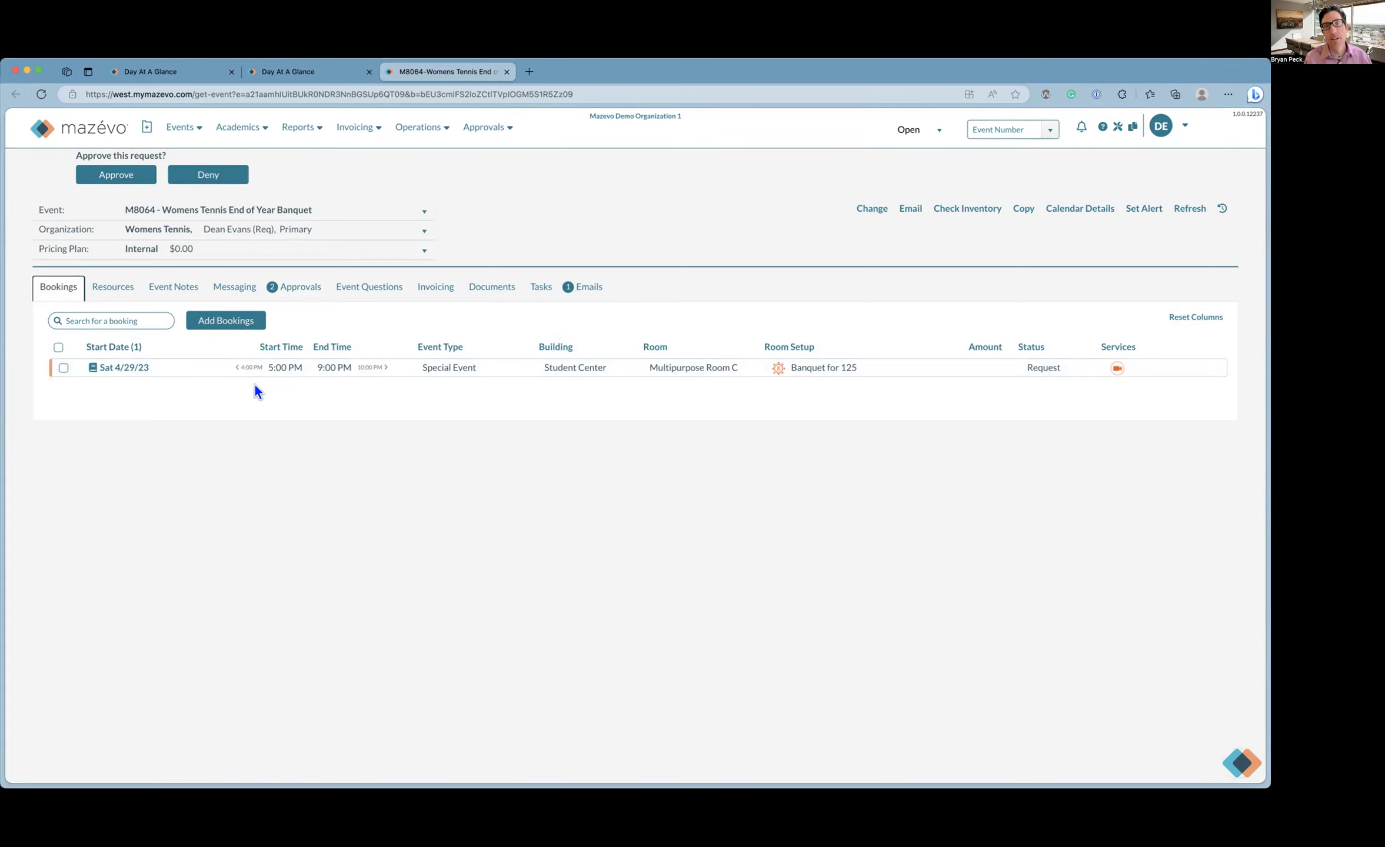
click(297, 287)
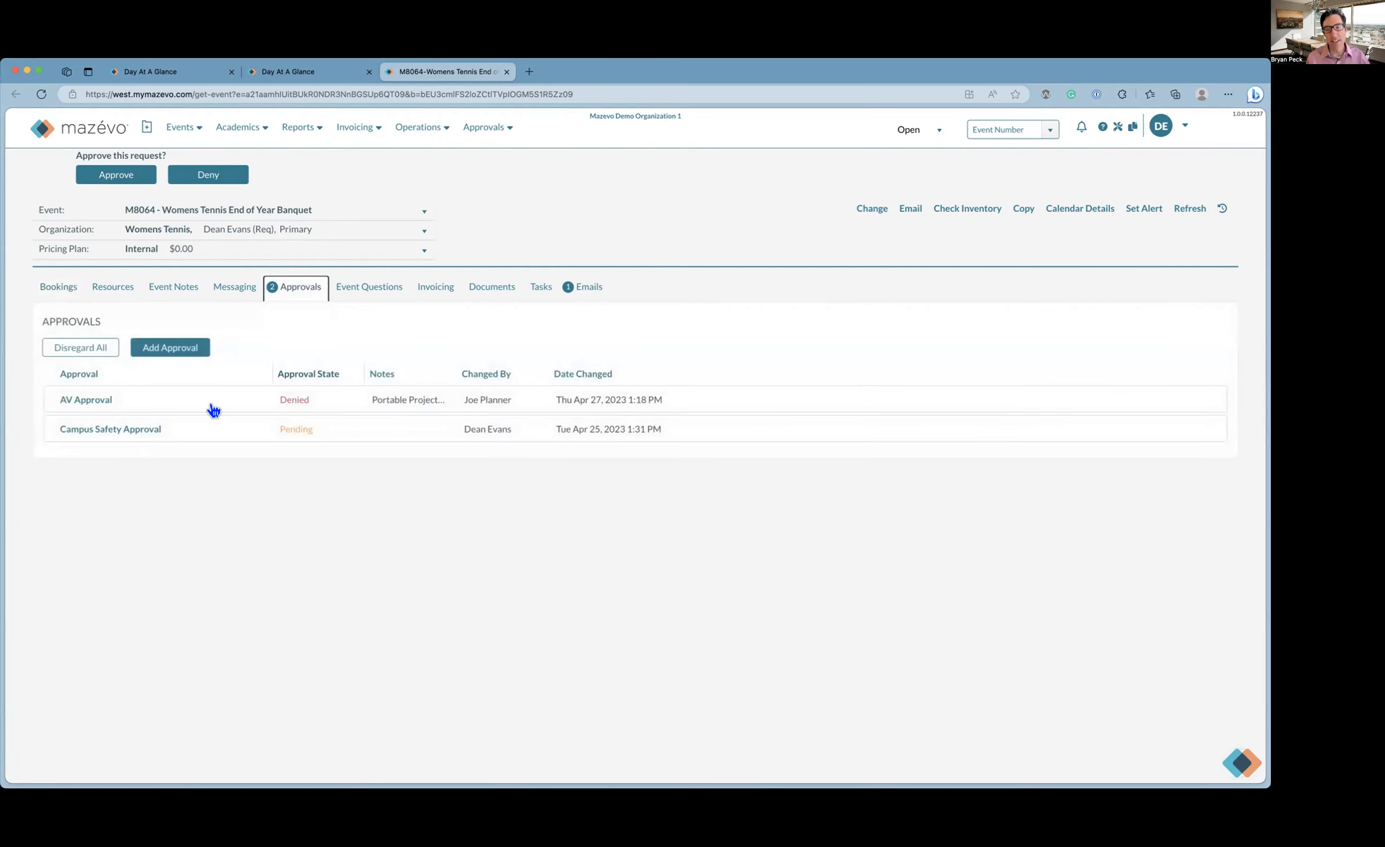
click(346, 428)
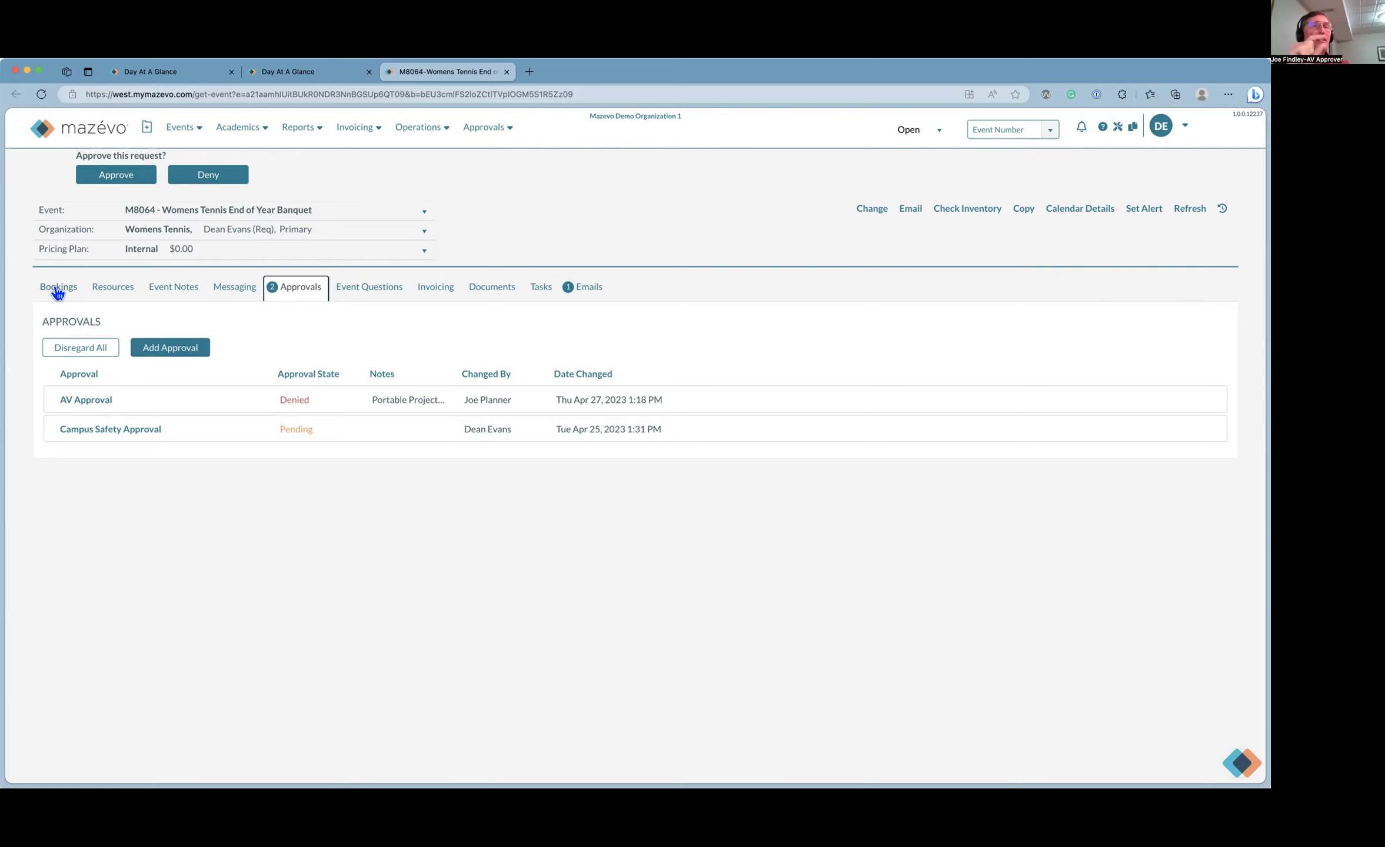
Examine the Campus Safety Approval's status details for the Womens Tennis banquet and close them without changes
click(113, 430)
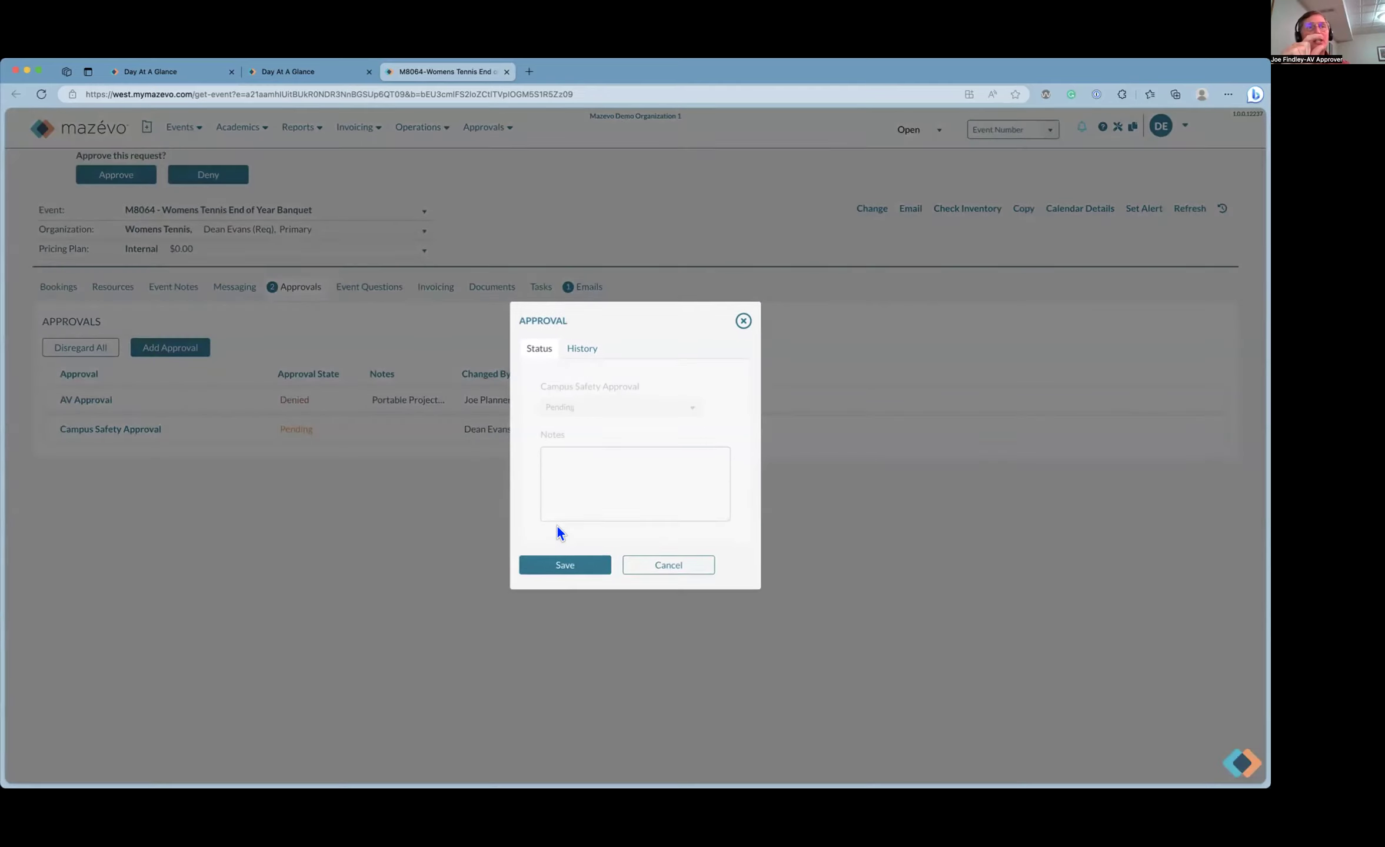
click(578, 565)
click(643, 573)
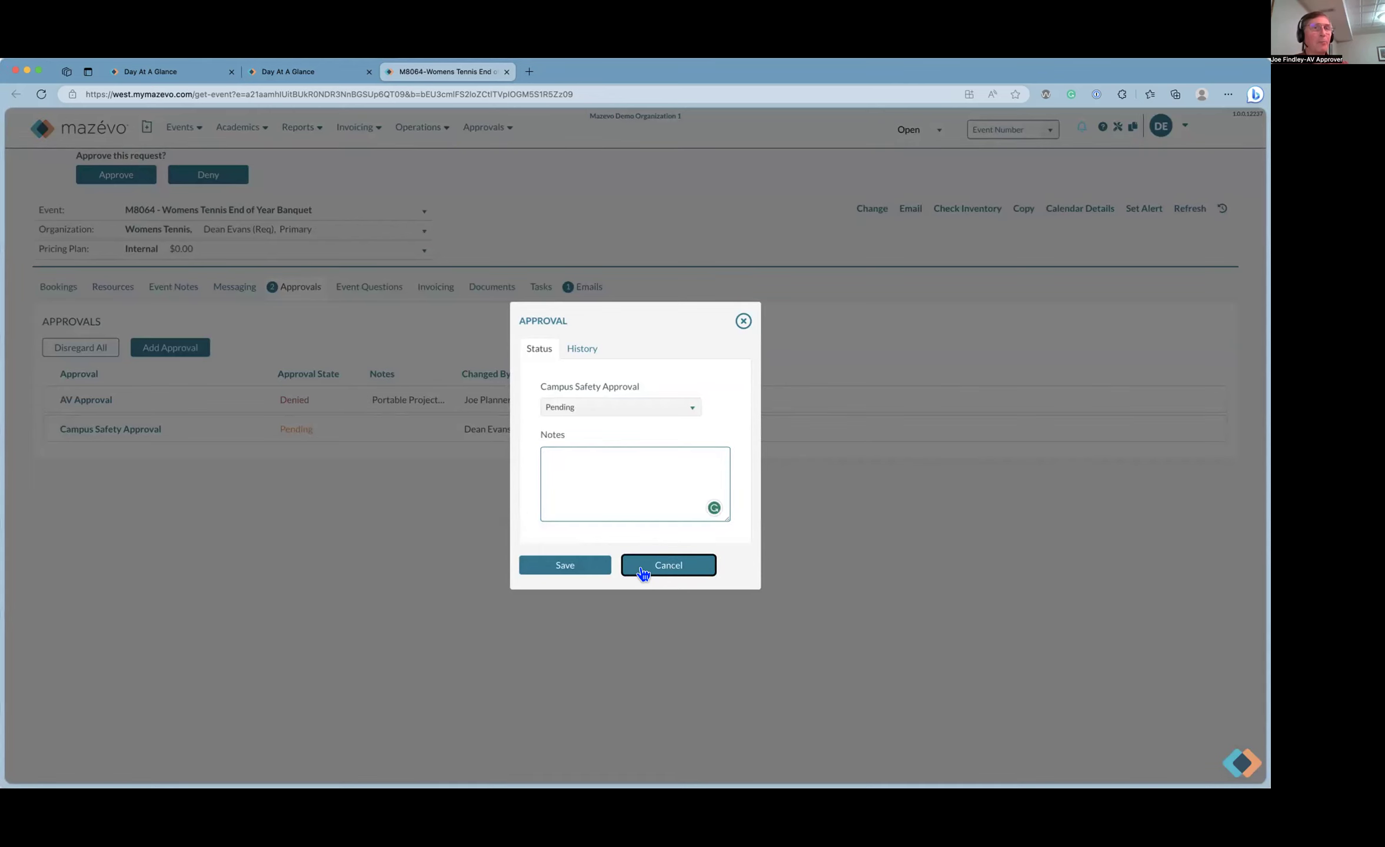
click(643, 573)
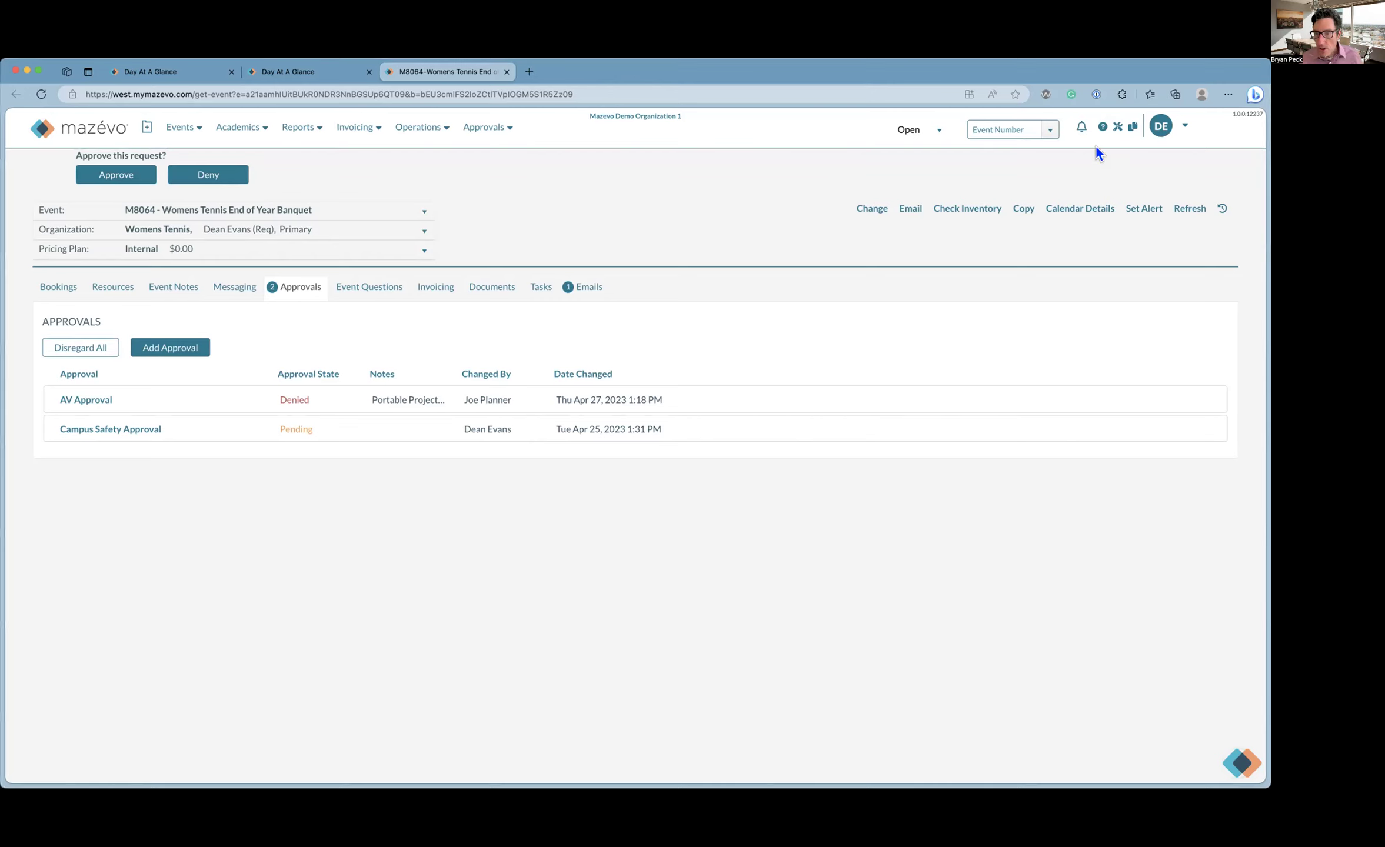
Open the Approvals settings and examine the approval trigger options offered for a new approval, cancelling it unsaved
click(1116, 129)
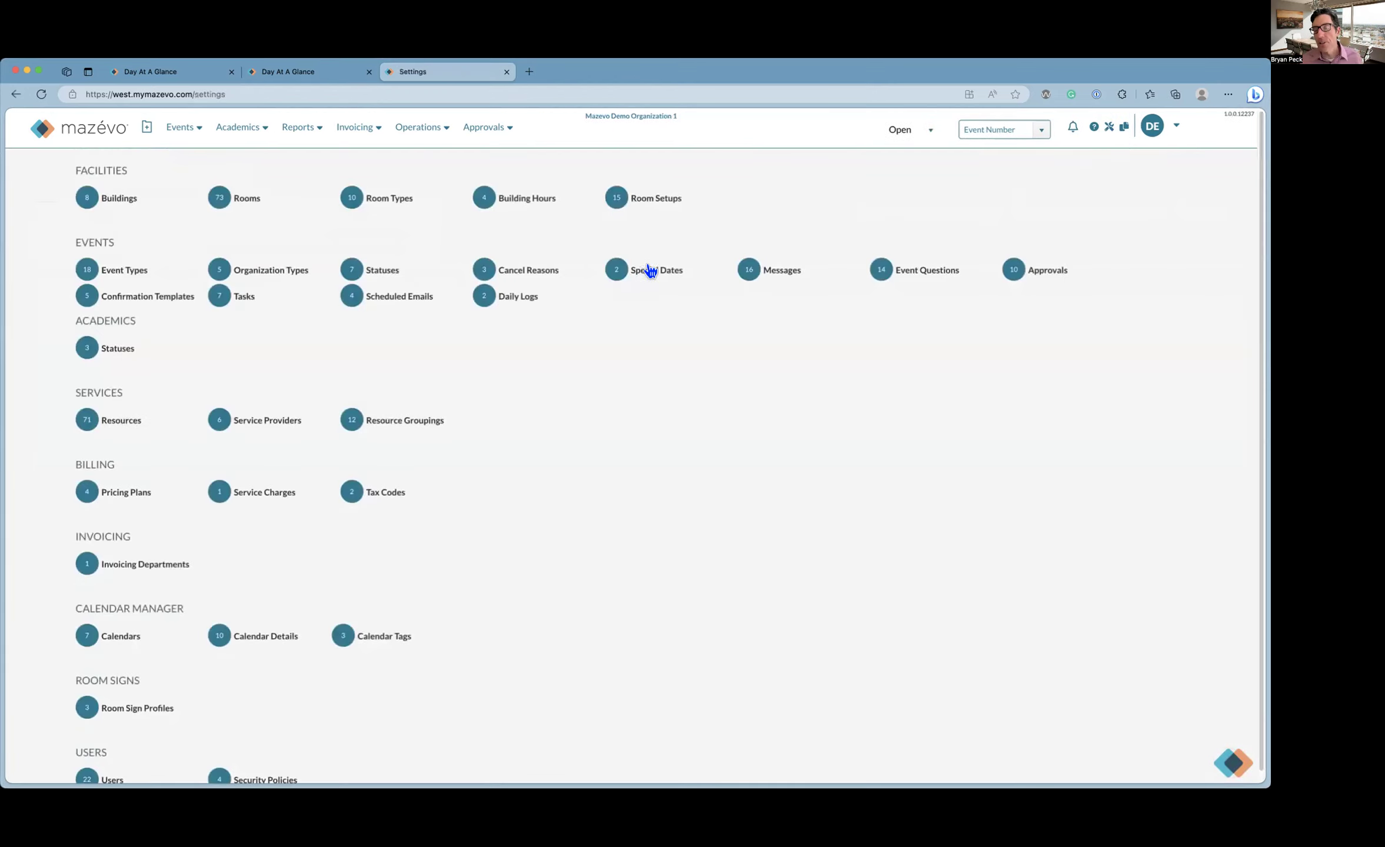
click(1054, 274)
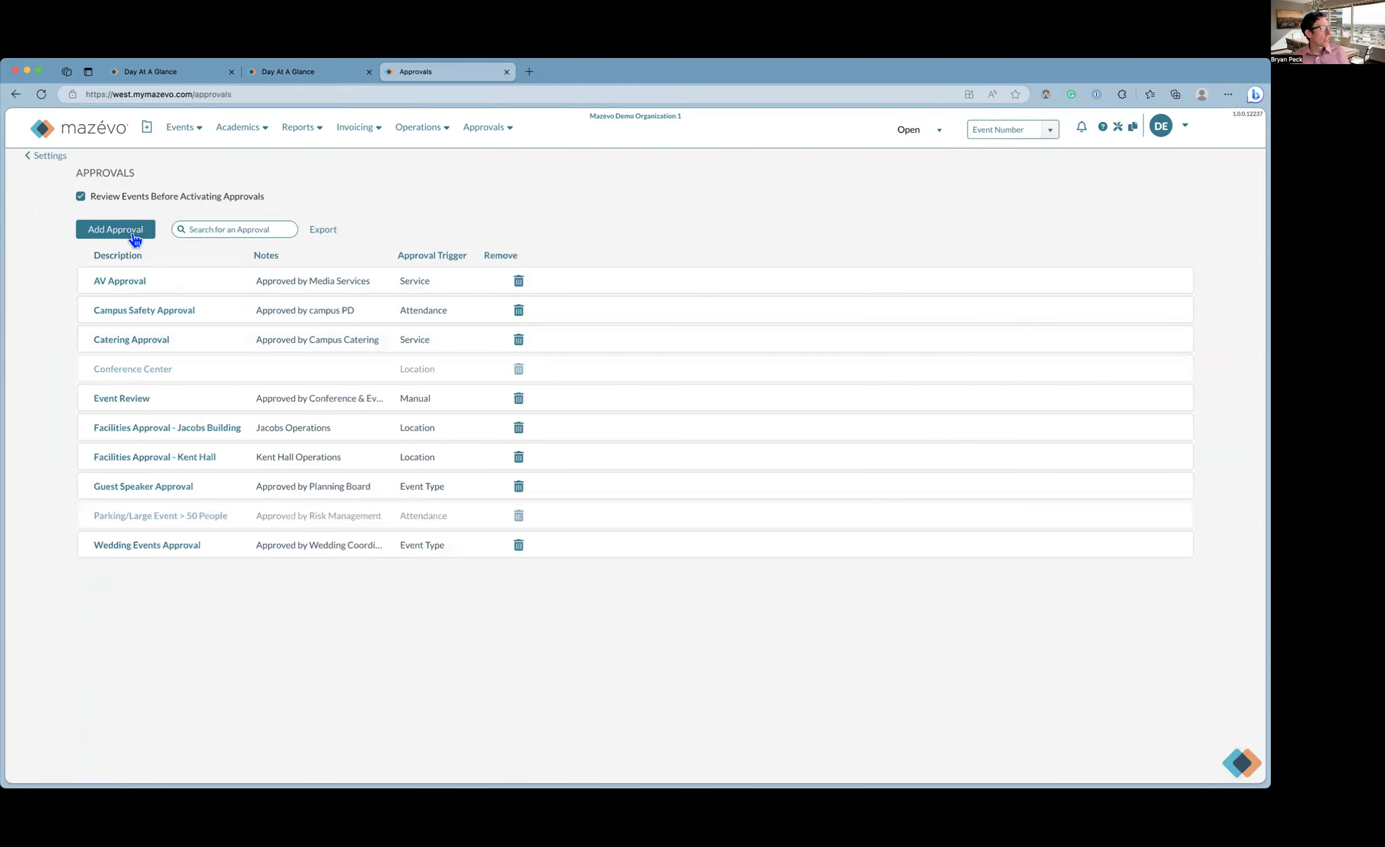
click(116, 229)
click(591, 529)
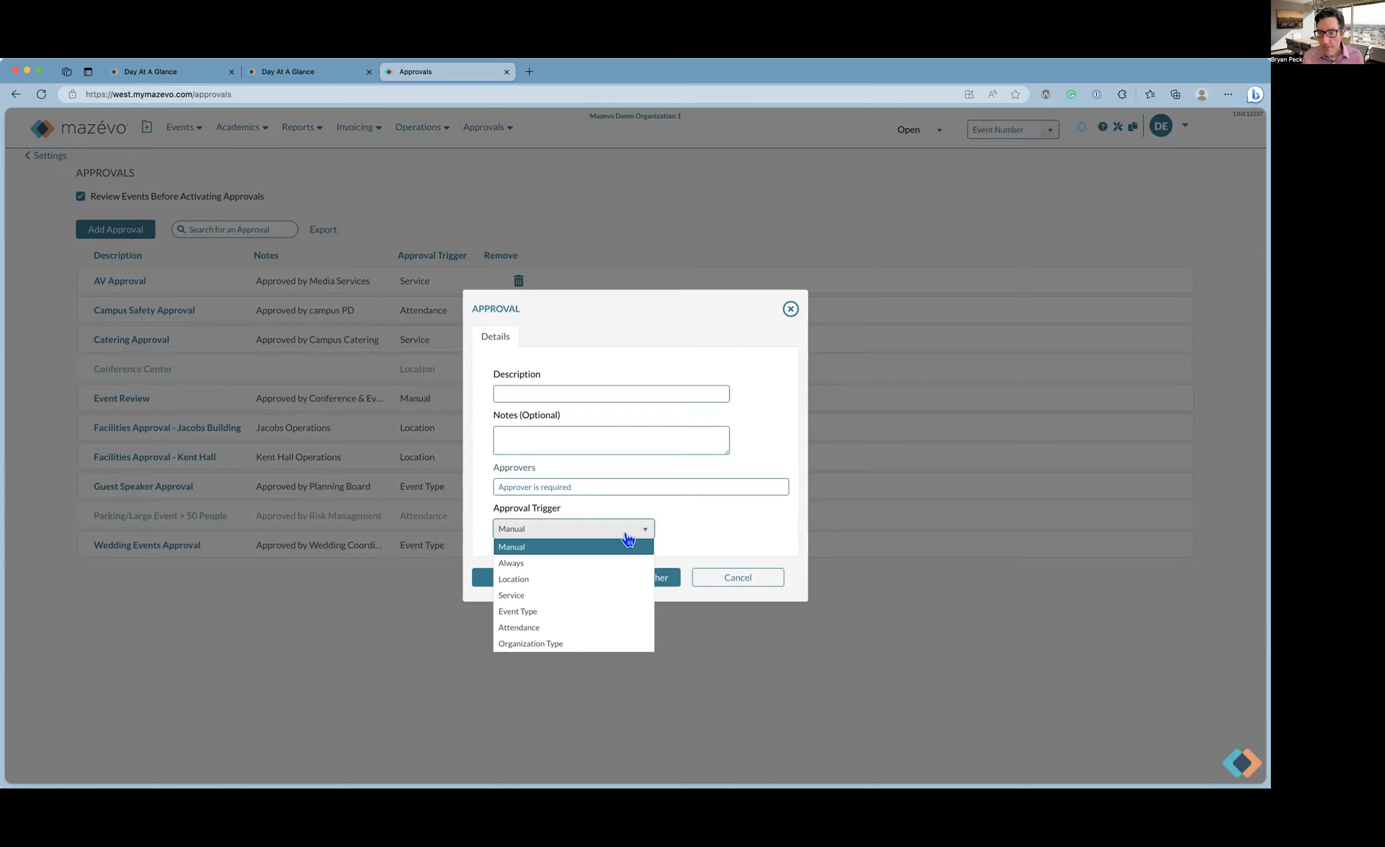
click(725, 535)
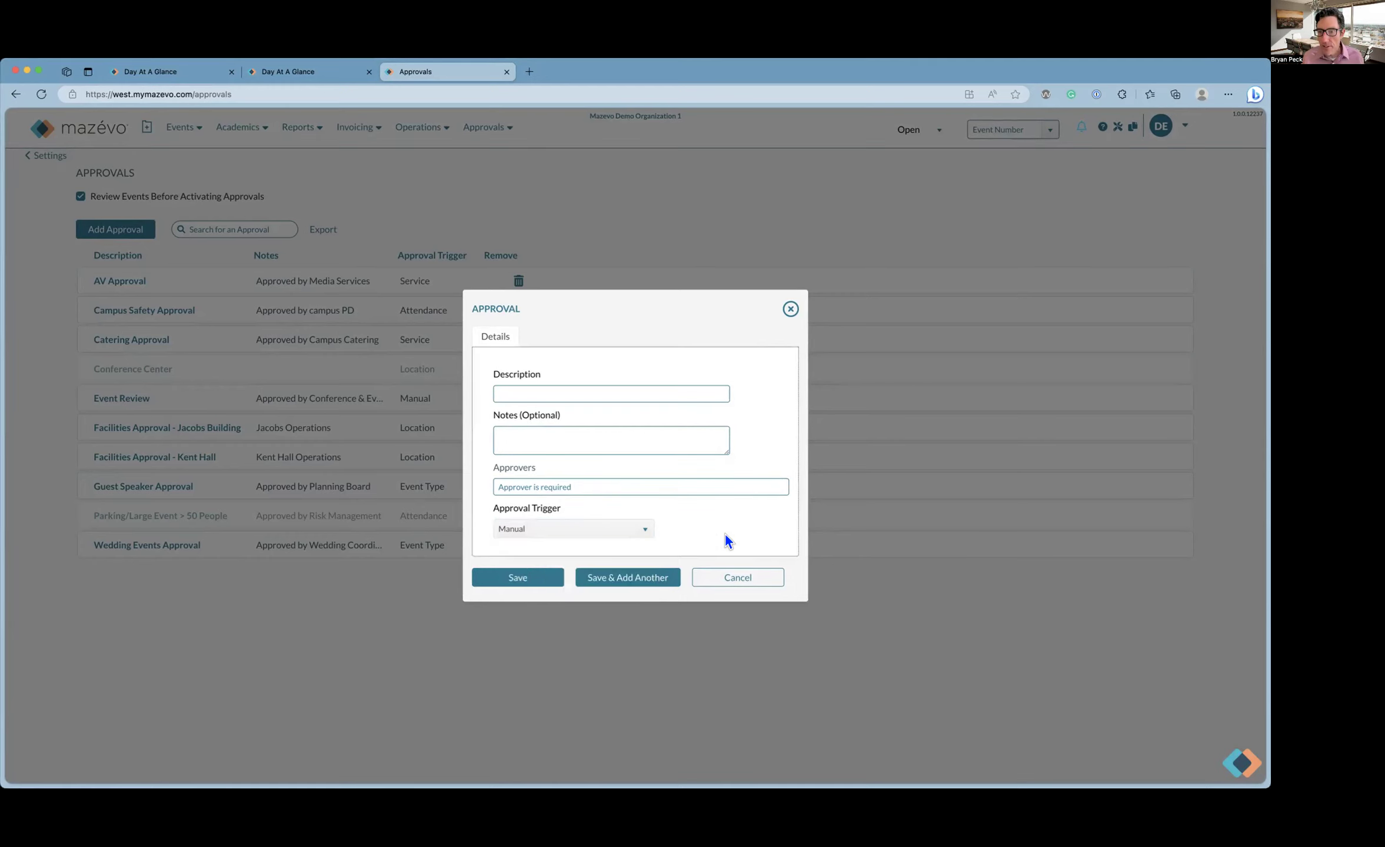
click(743, 583)
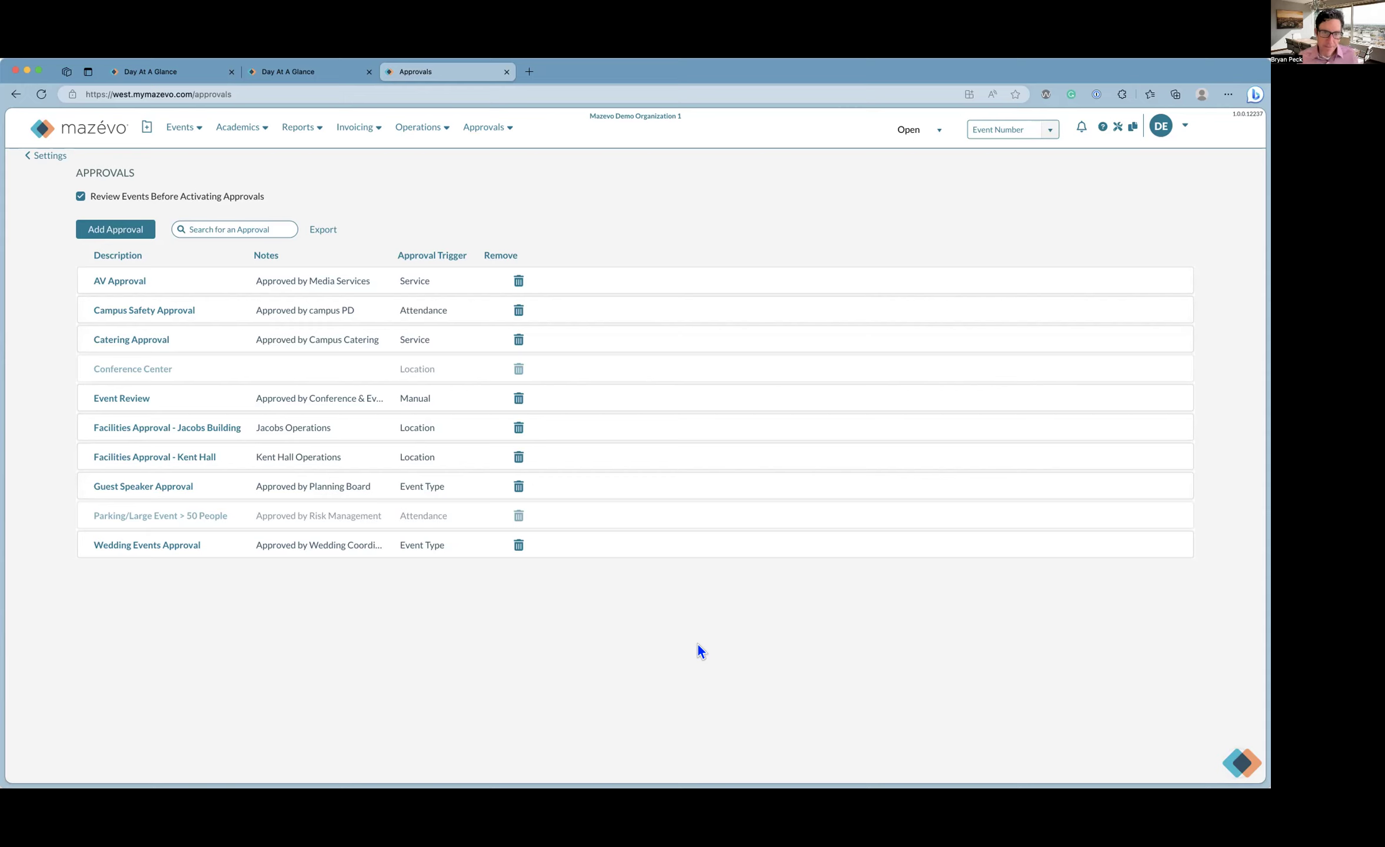
Leave the approval settings for the My Approvals list and filter it to include Approved and Denied approvals
click(748, 406)
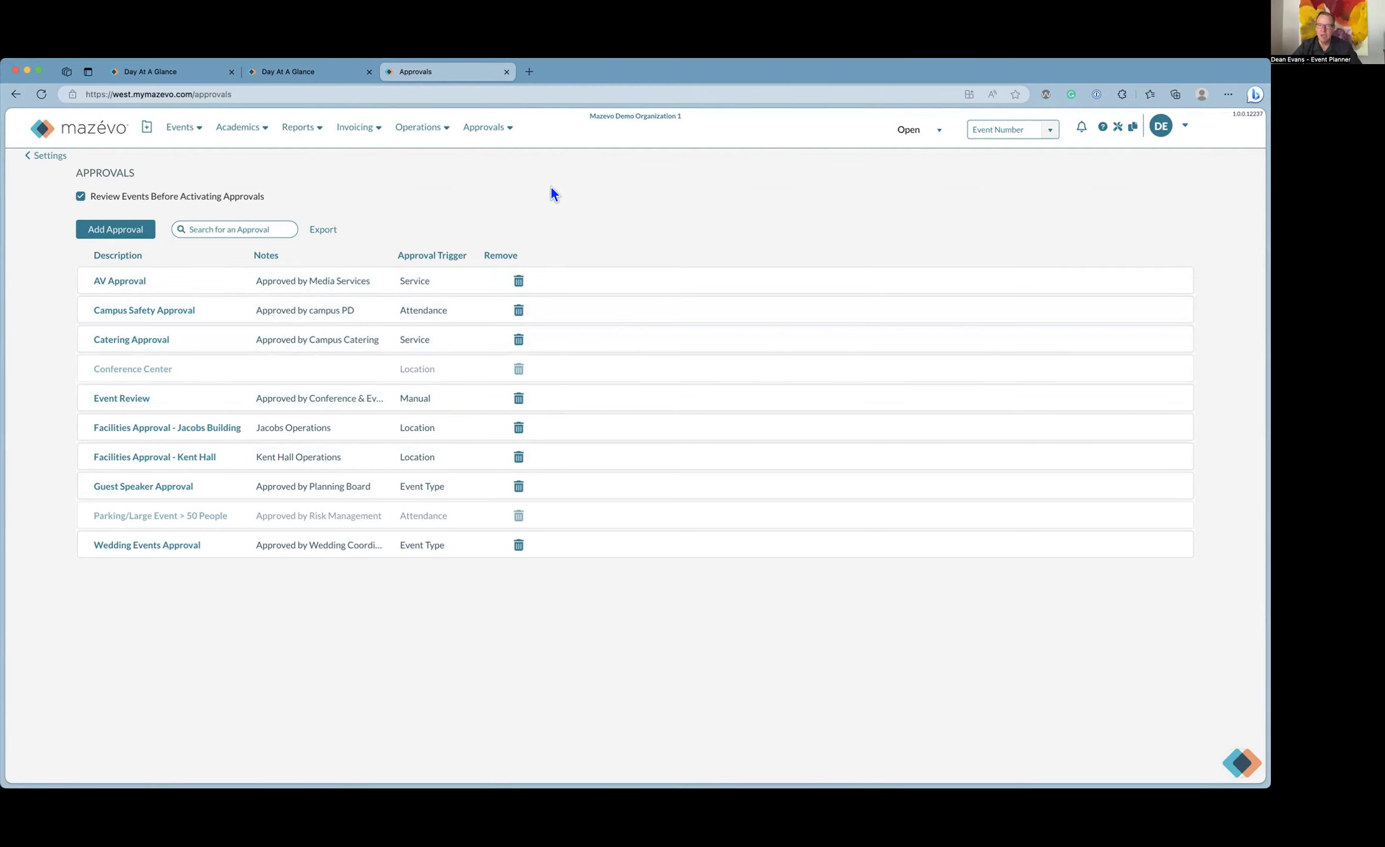
click(485, 127)
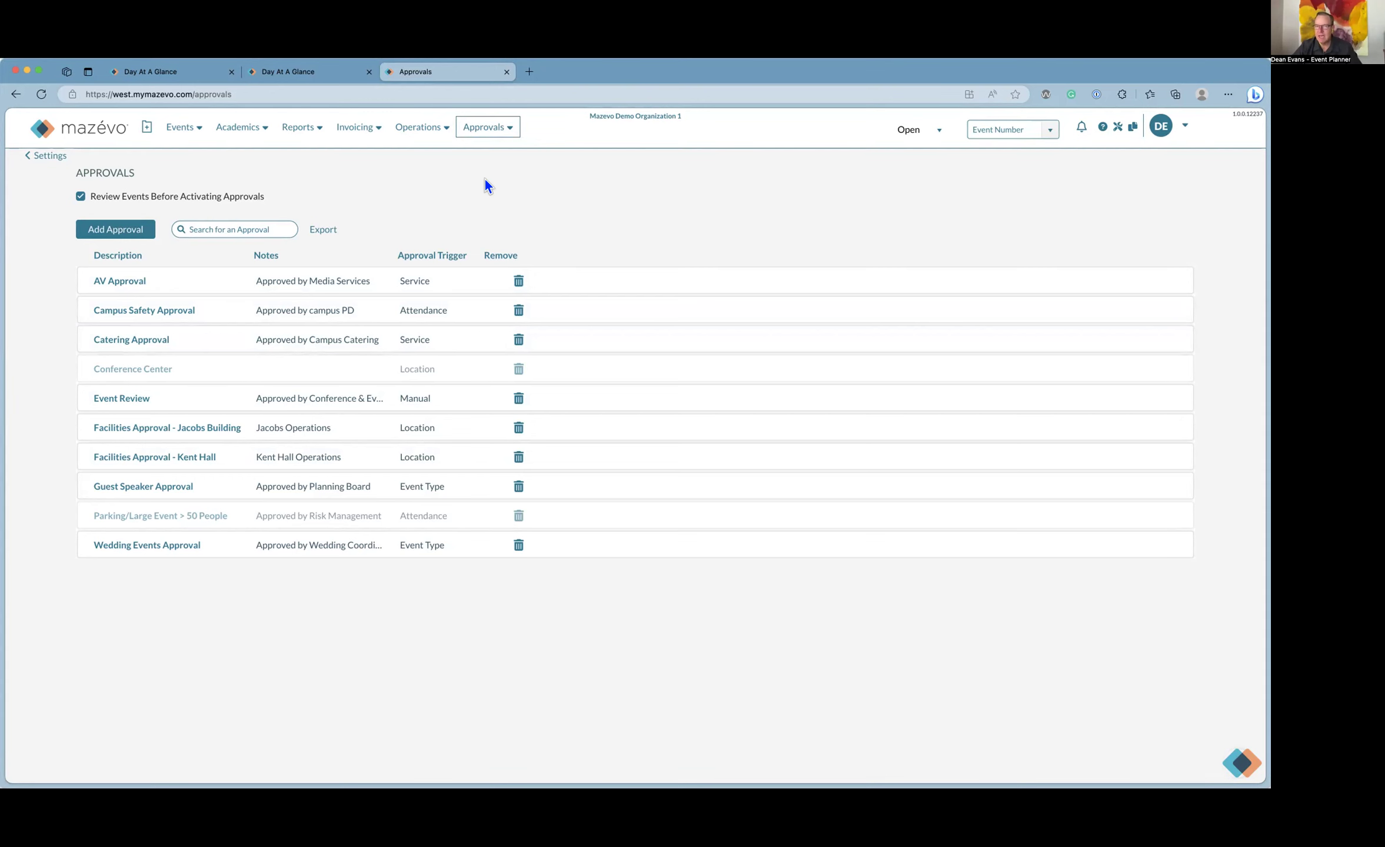
click(56, 156)
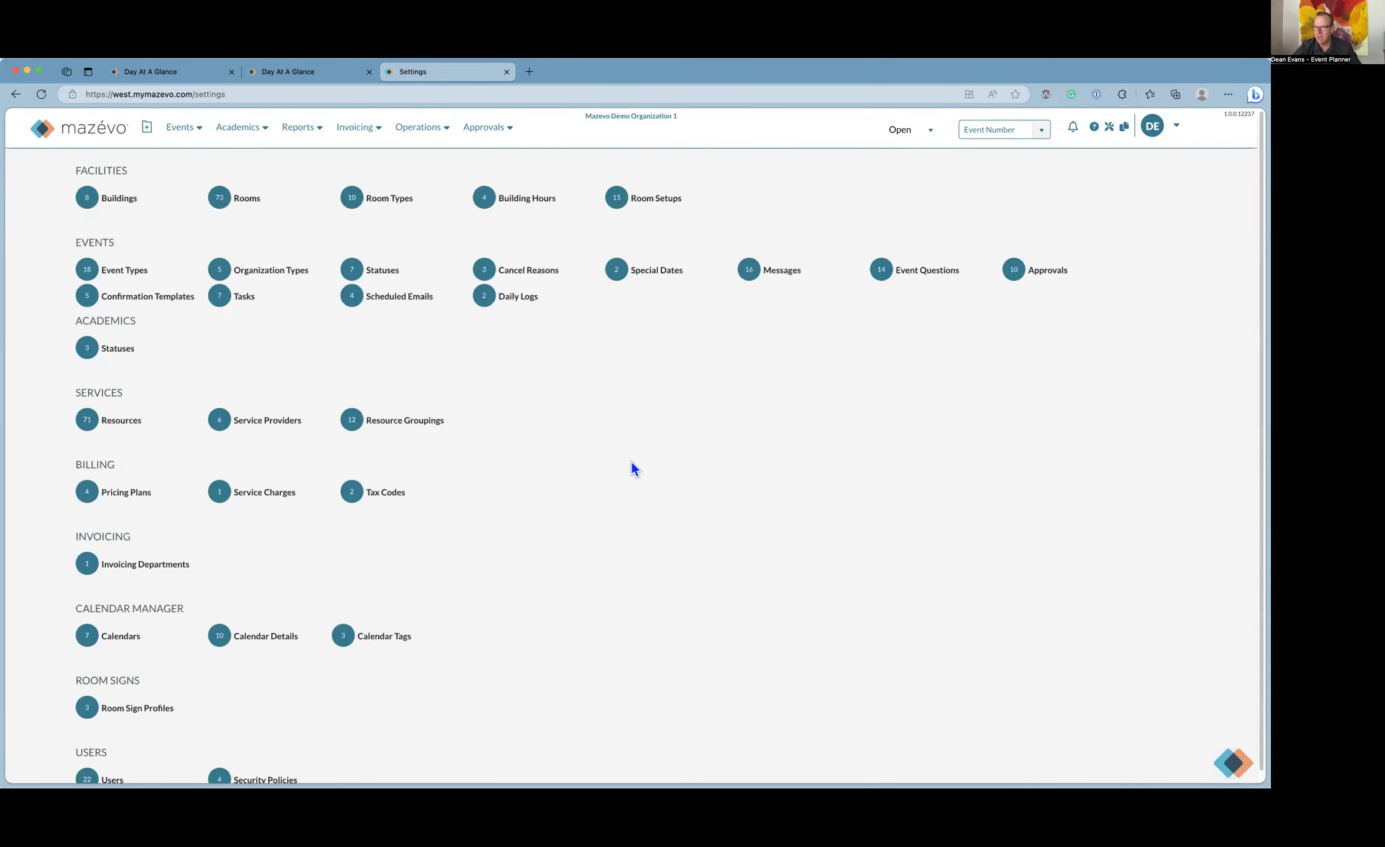
click(111, 134)
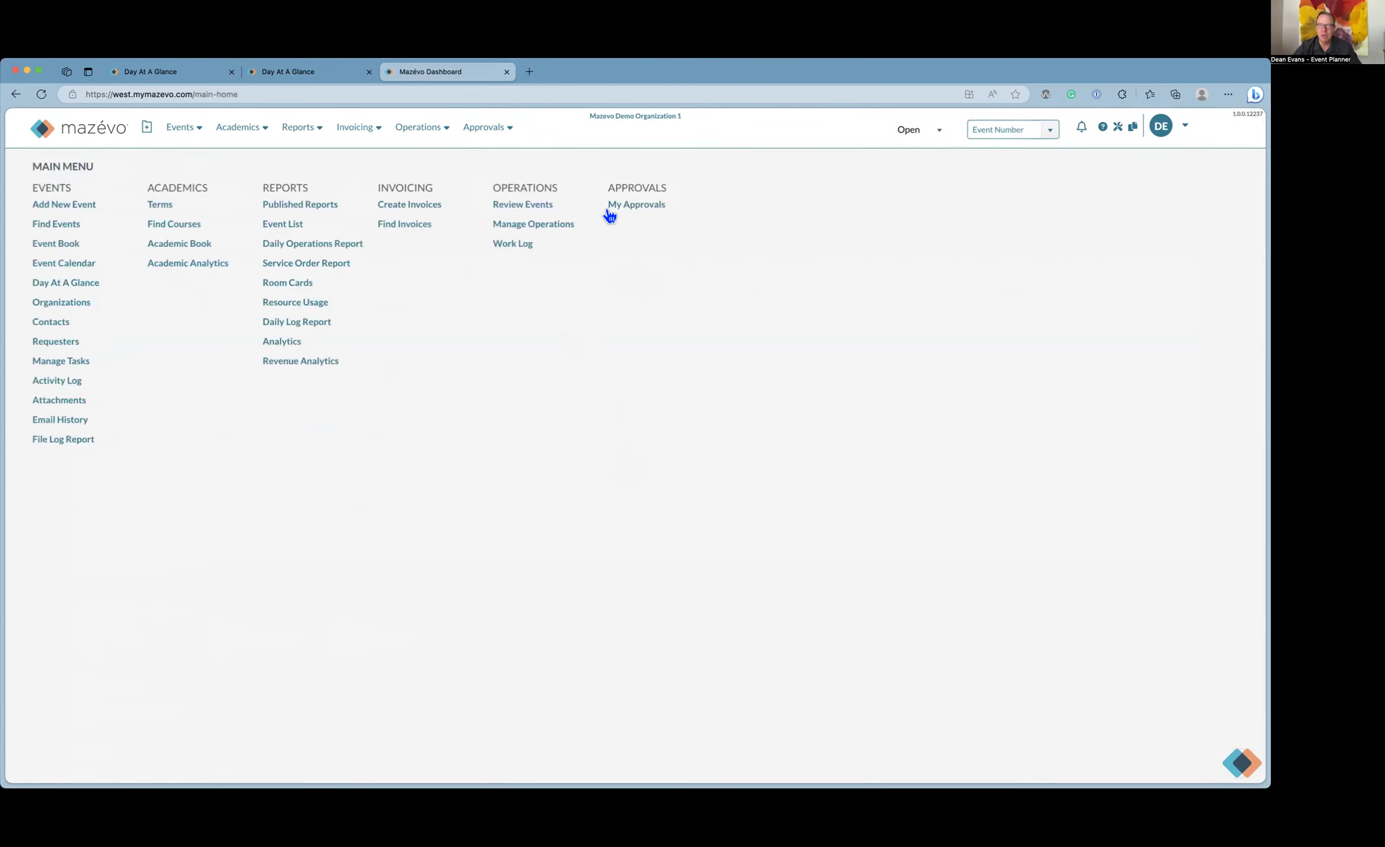
click(623, 209)
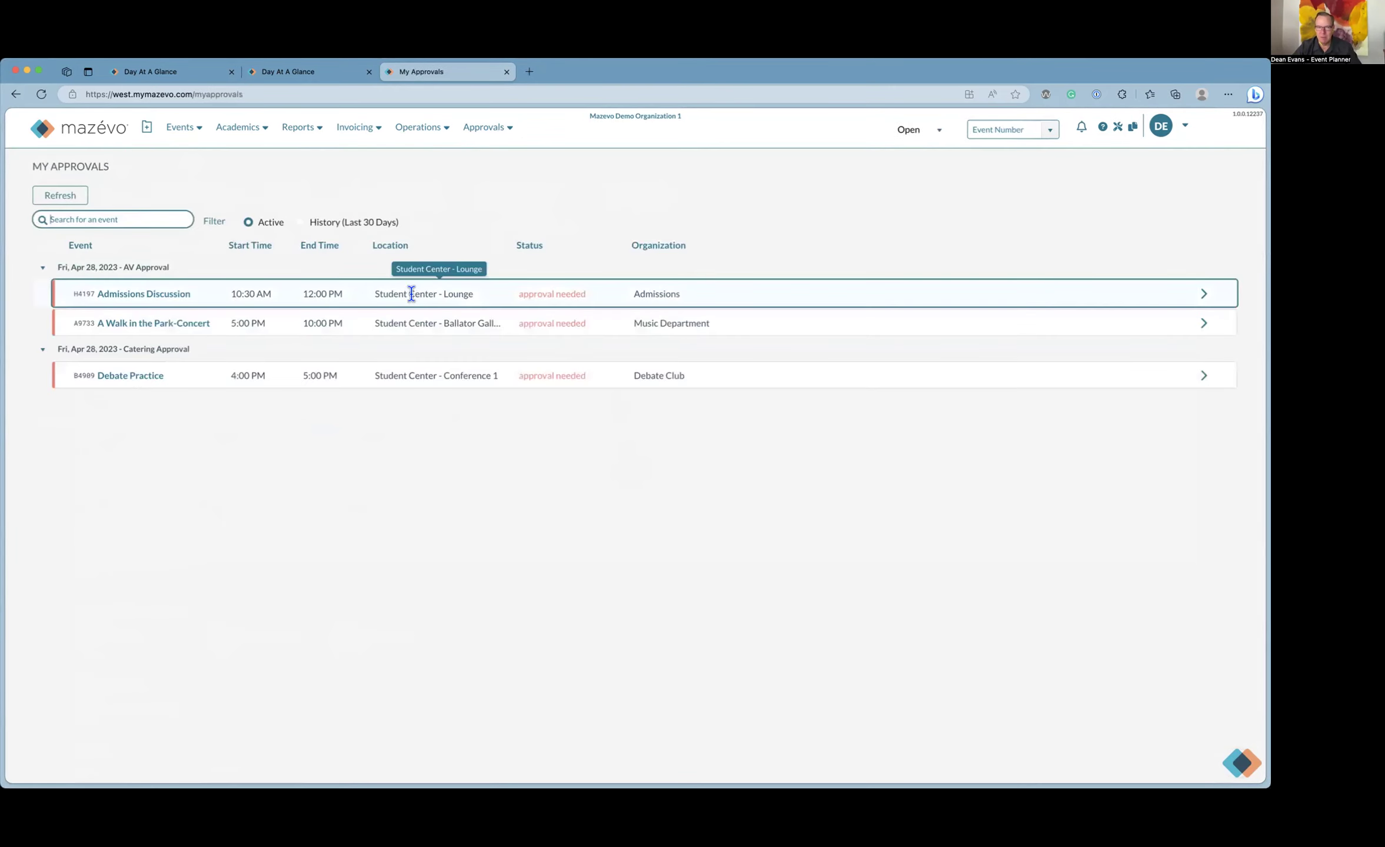
click(213, 222)
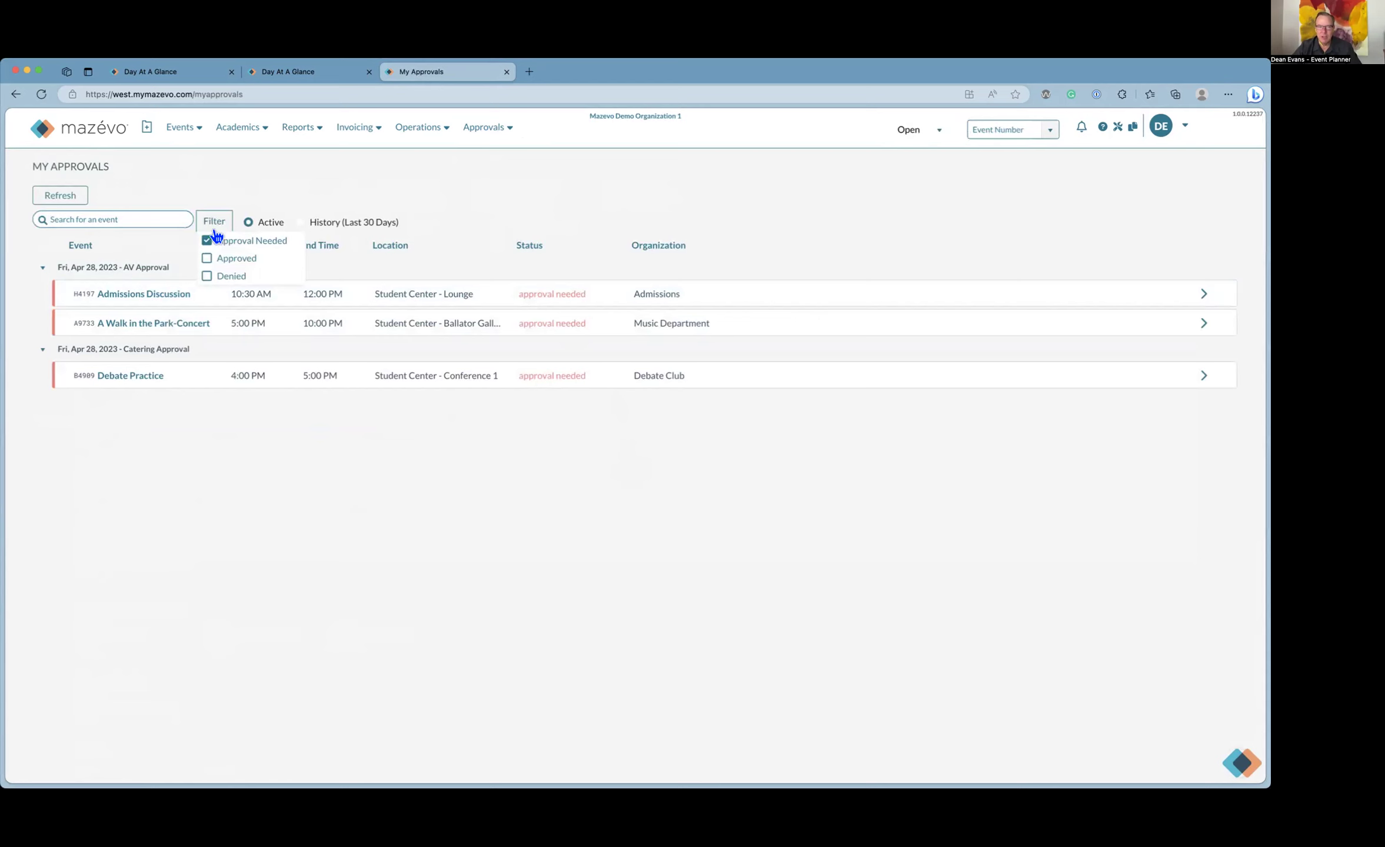
click(207, 258)
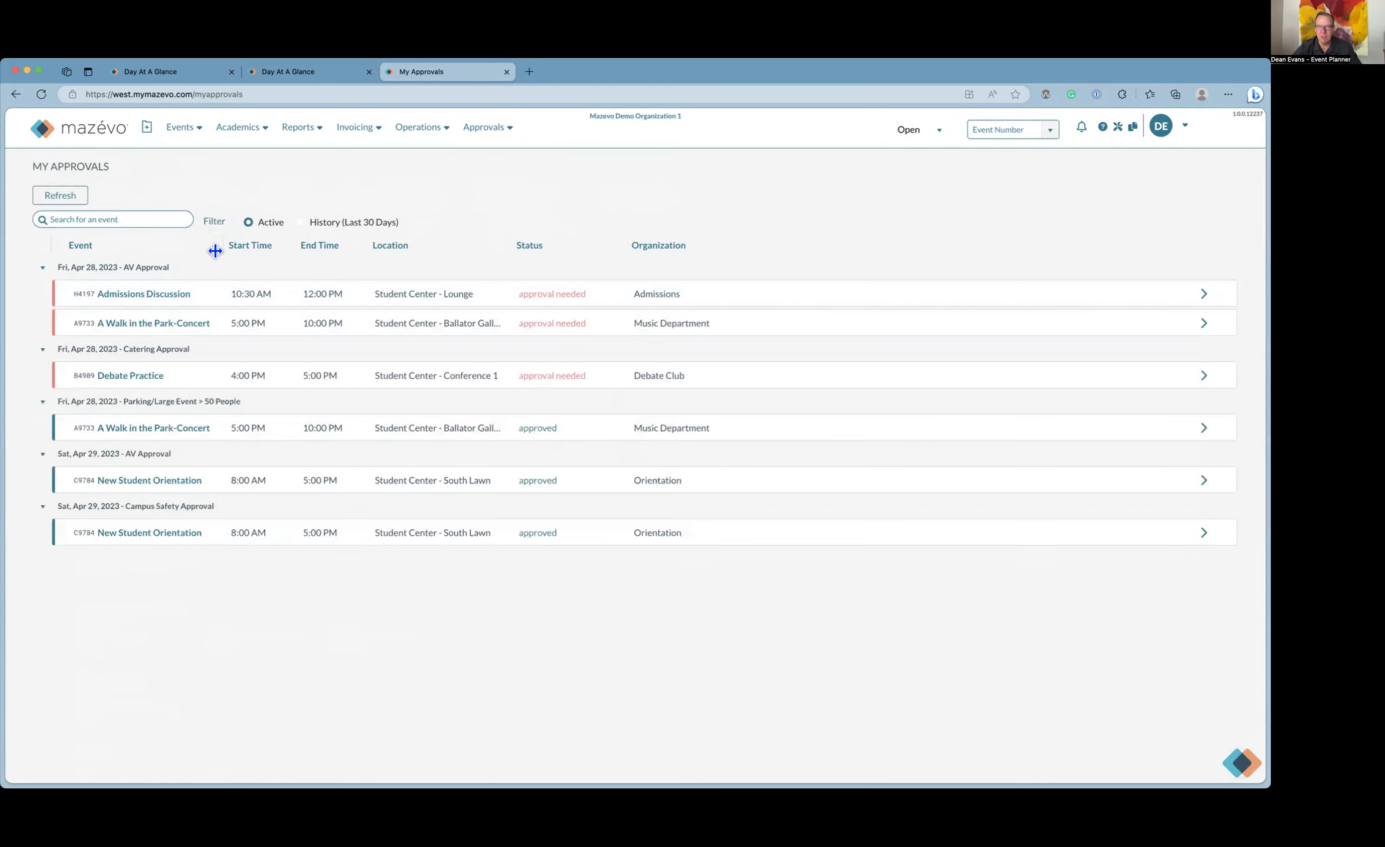
click(213, 221)
click(207, 276)
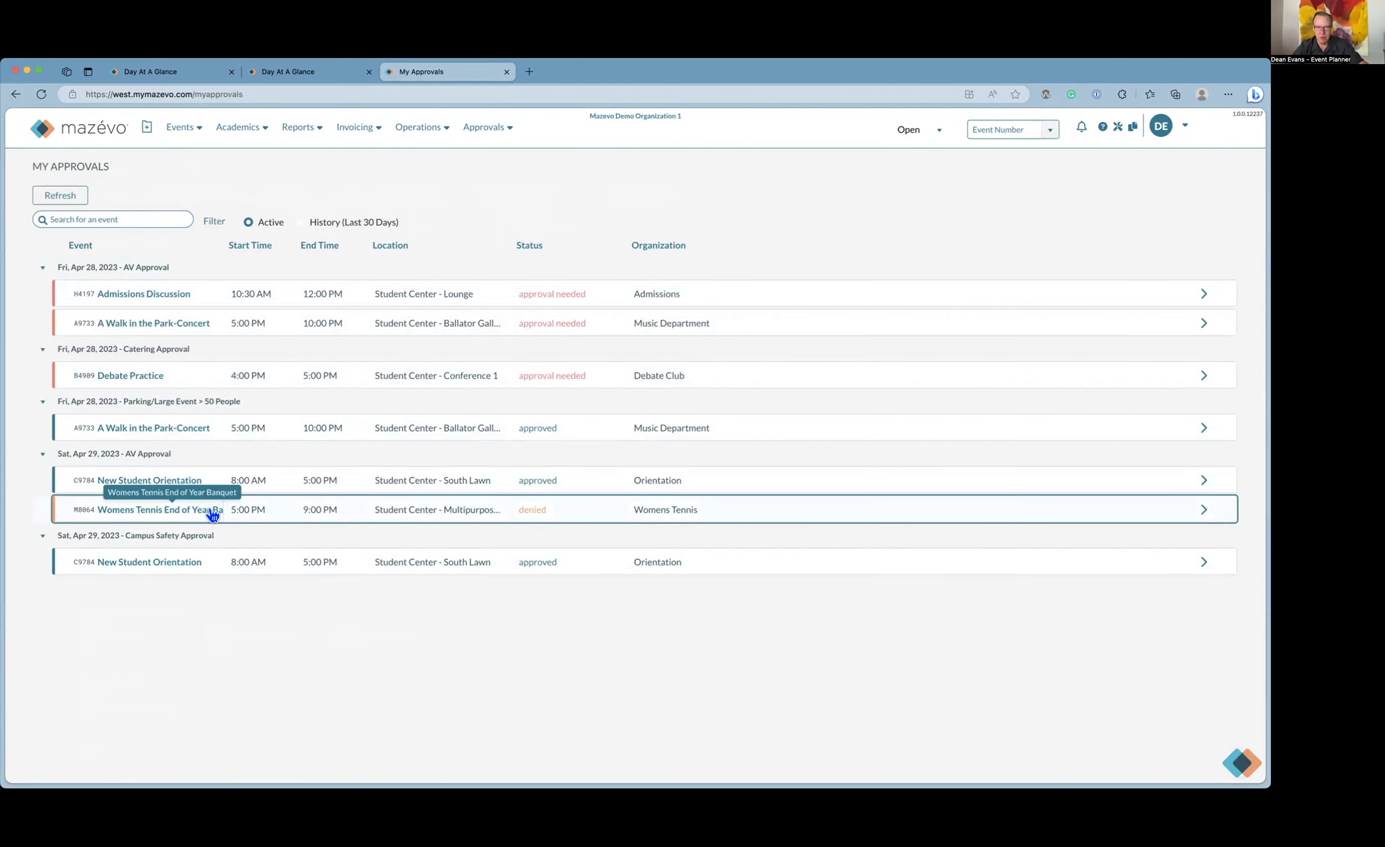
Examine the decision options for changing the Womens Tennis banquet's denied AV Approval, and return to My Approvals without changes
click(266, 491)
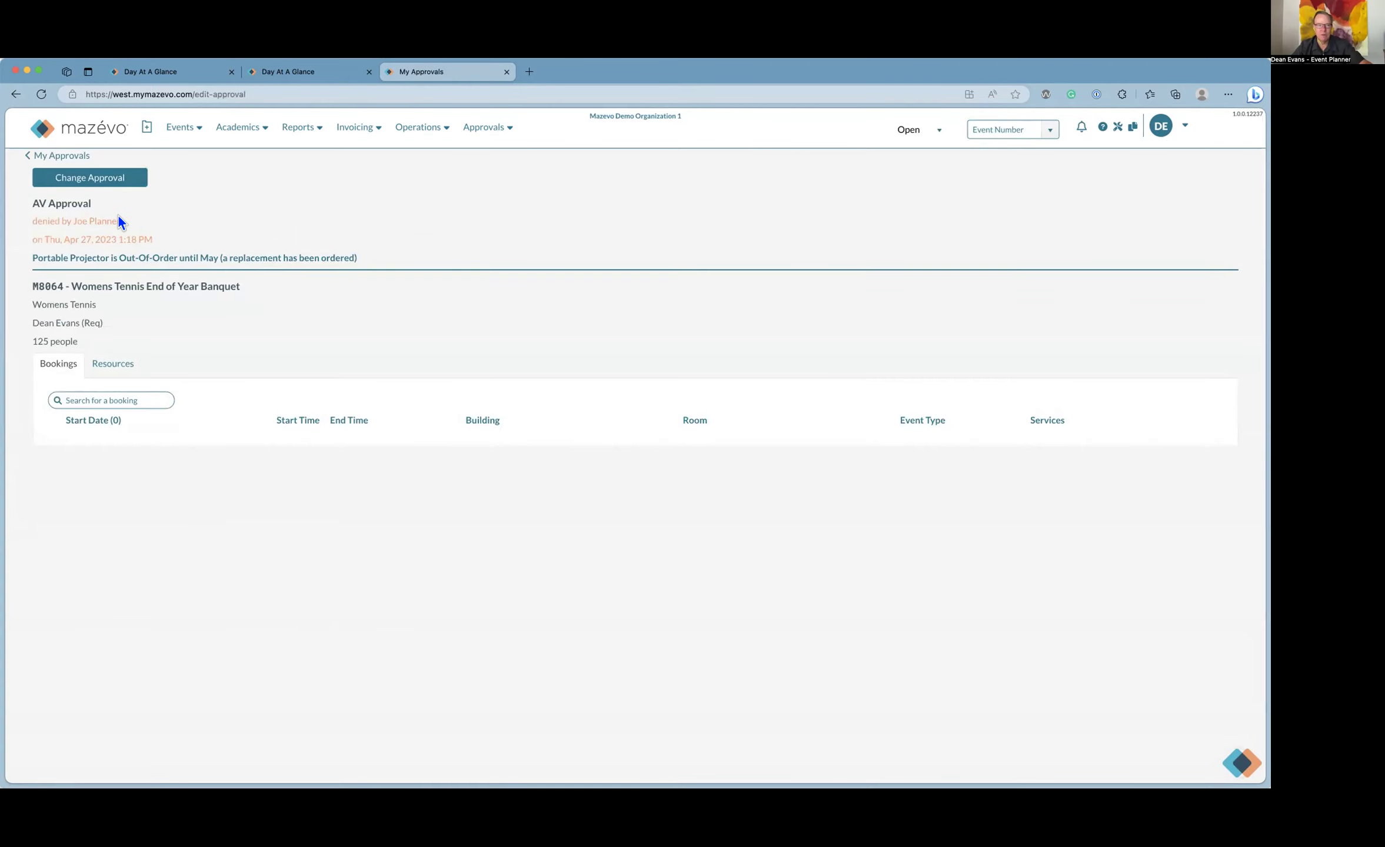
click(121, 174)
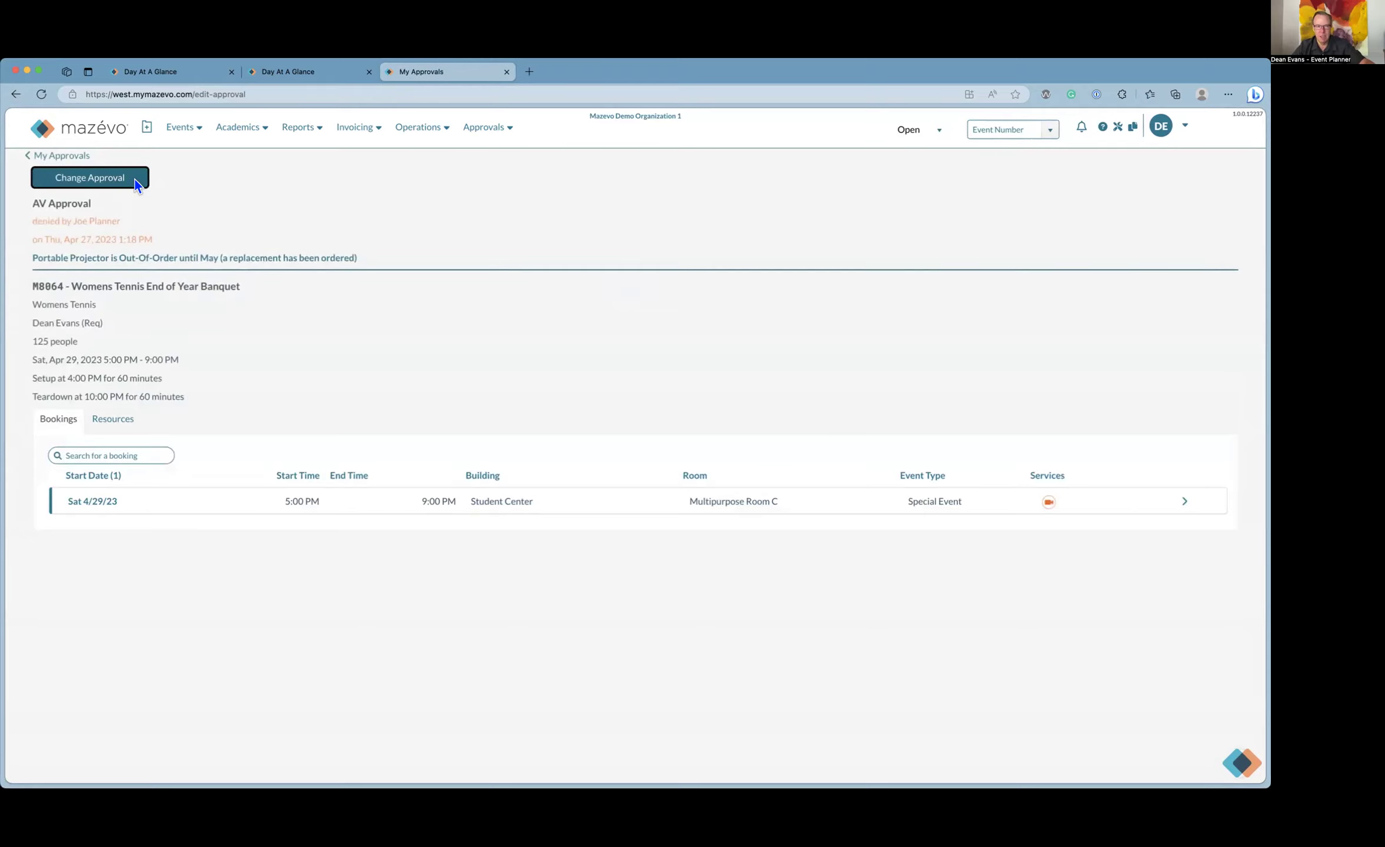
click(141, 178)
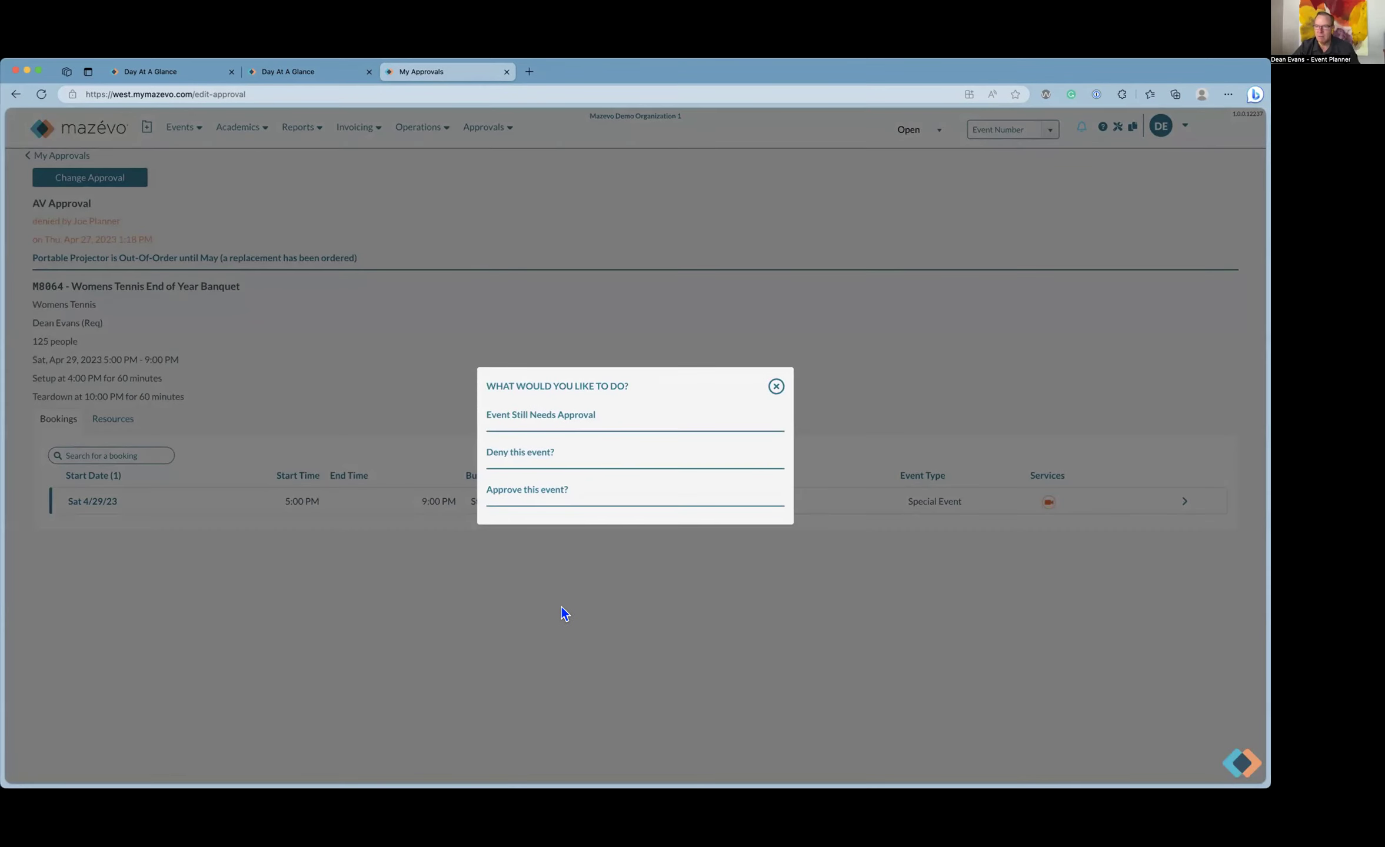
click(775, 387)
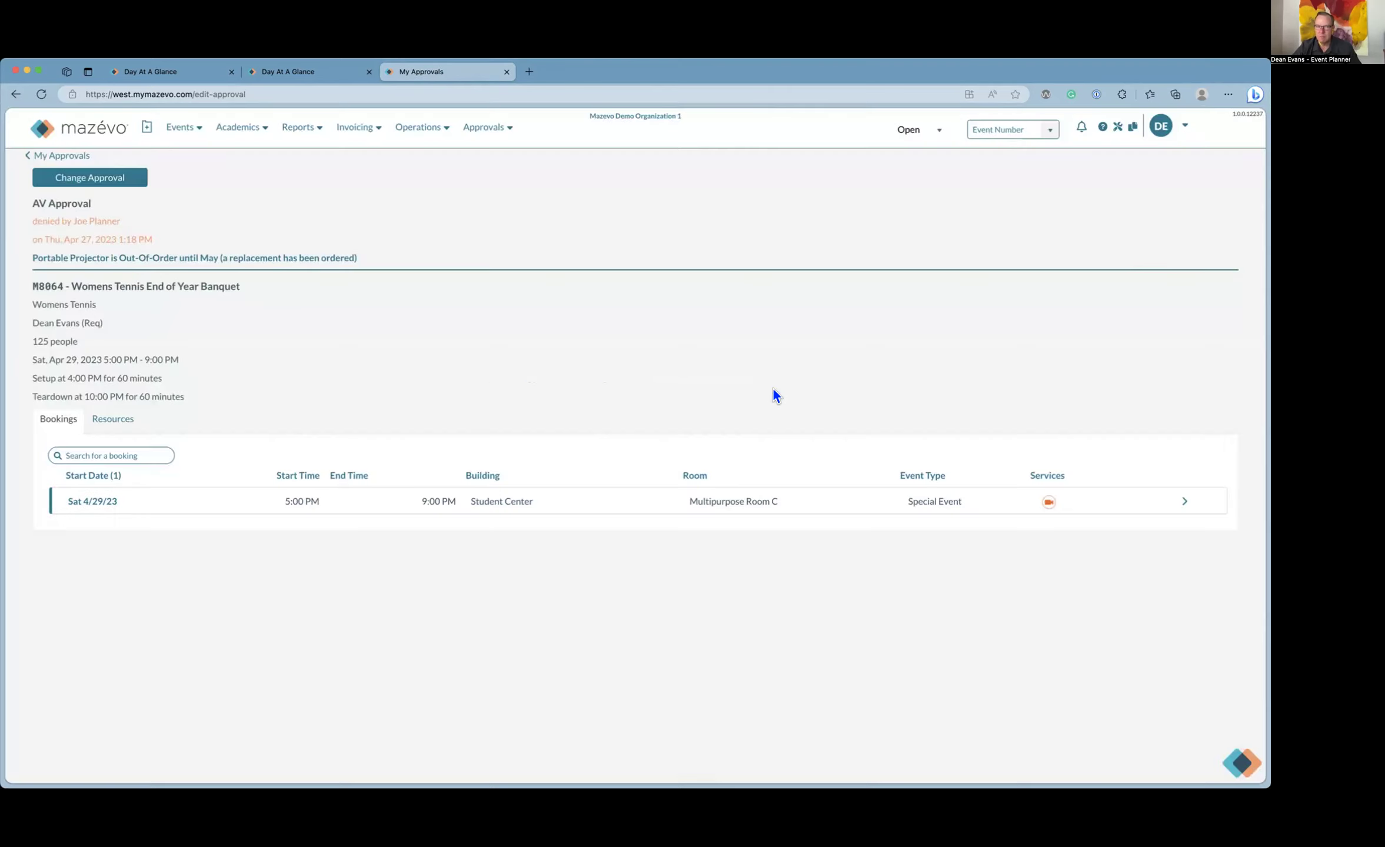
click(83, 155)
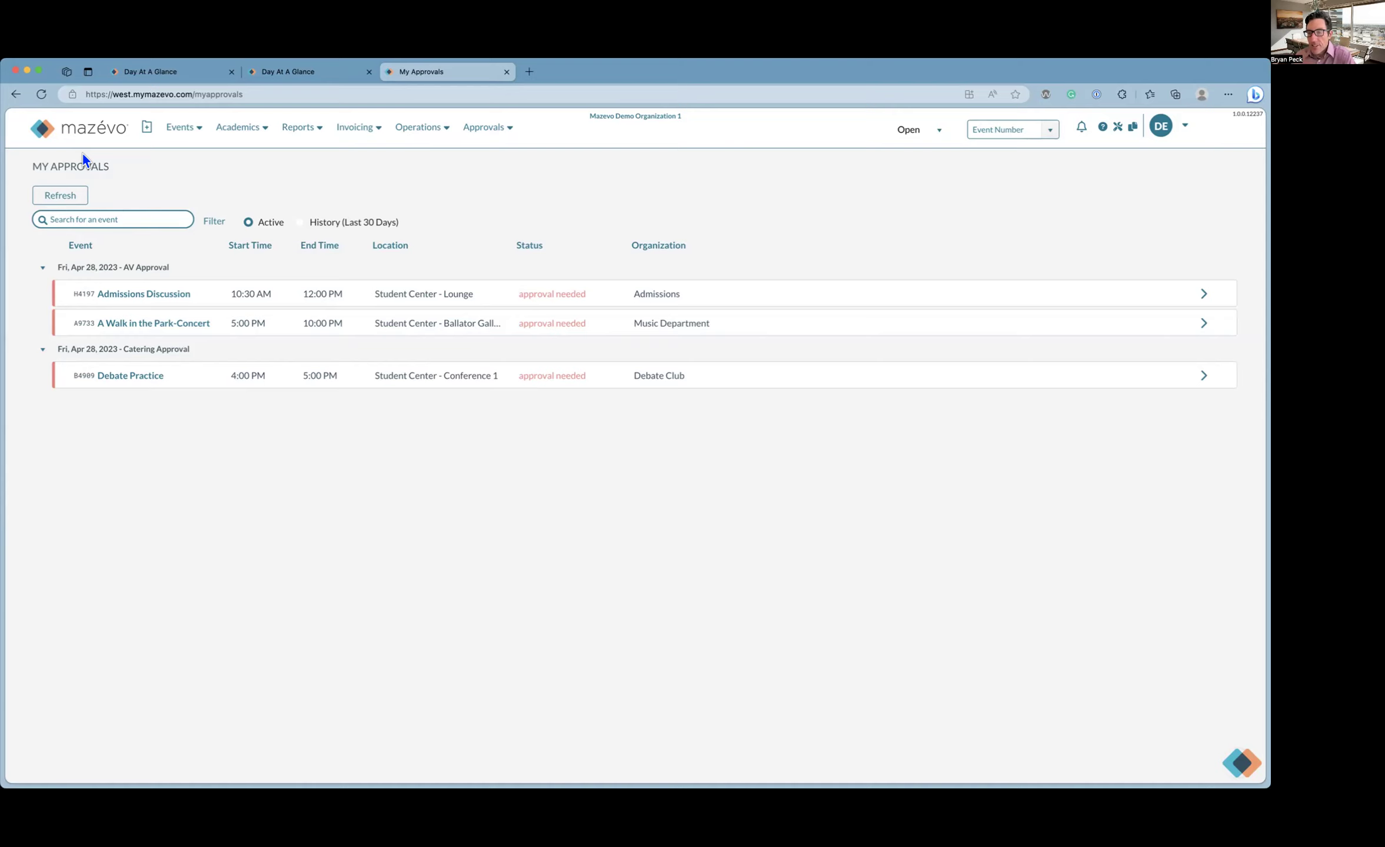
Open the pending A Walk in the Park-Concert request from the Day At A Glance list
click(104, 130)
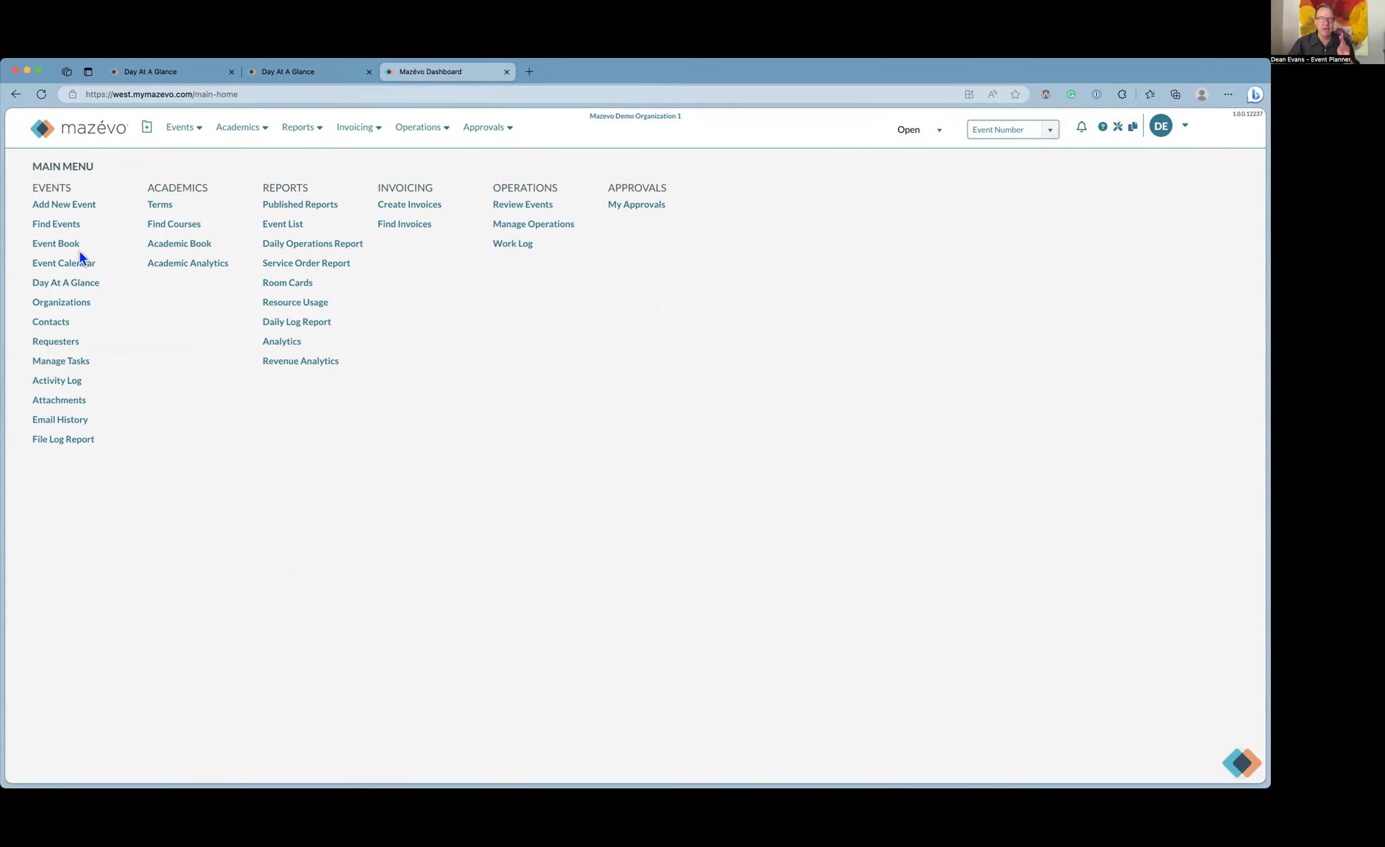
click(96, 284)
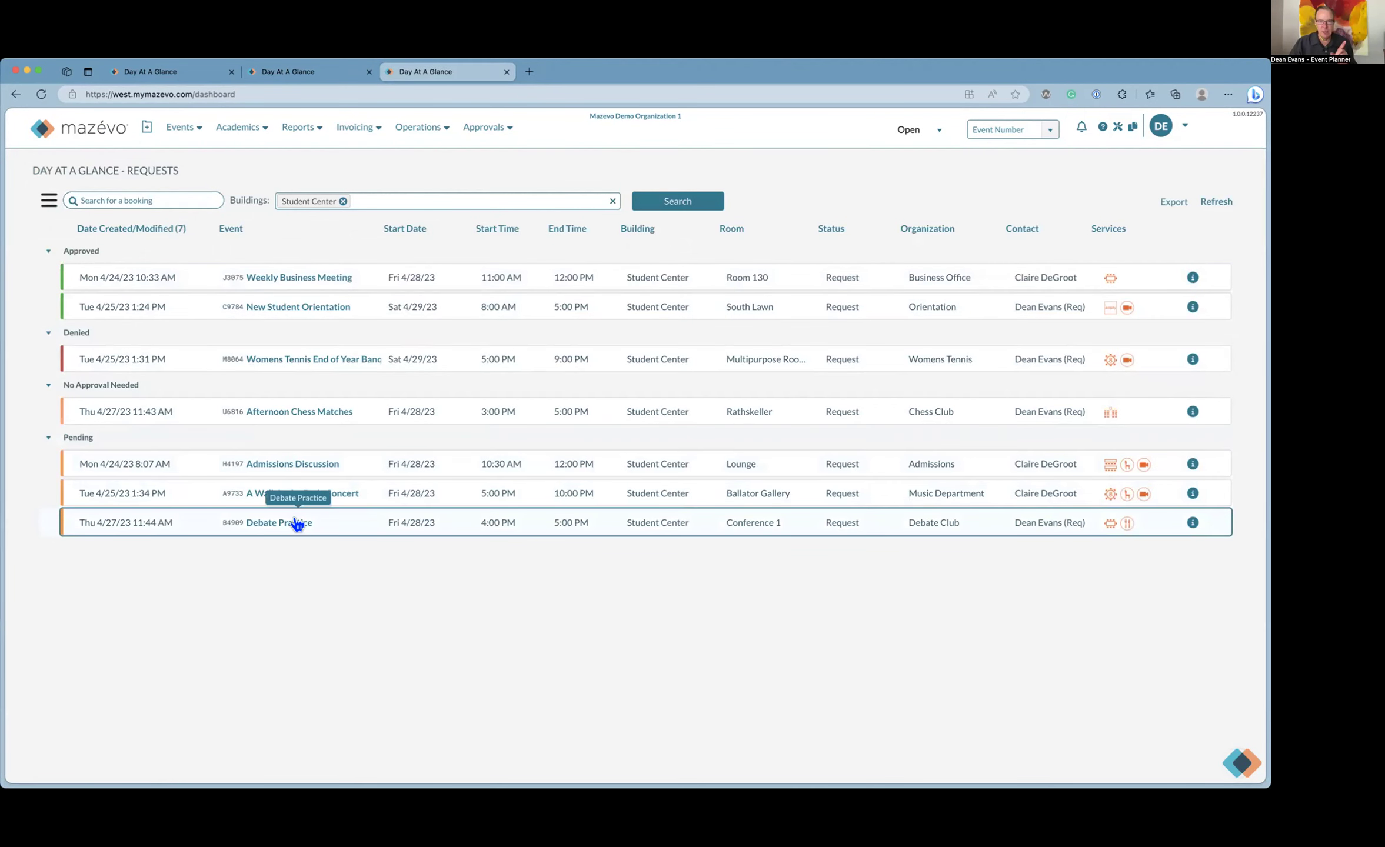
triple_click(294, 599)
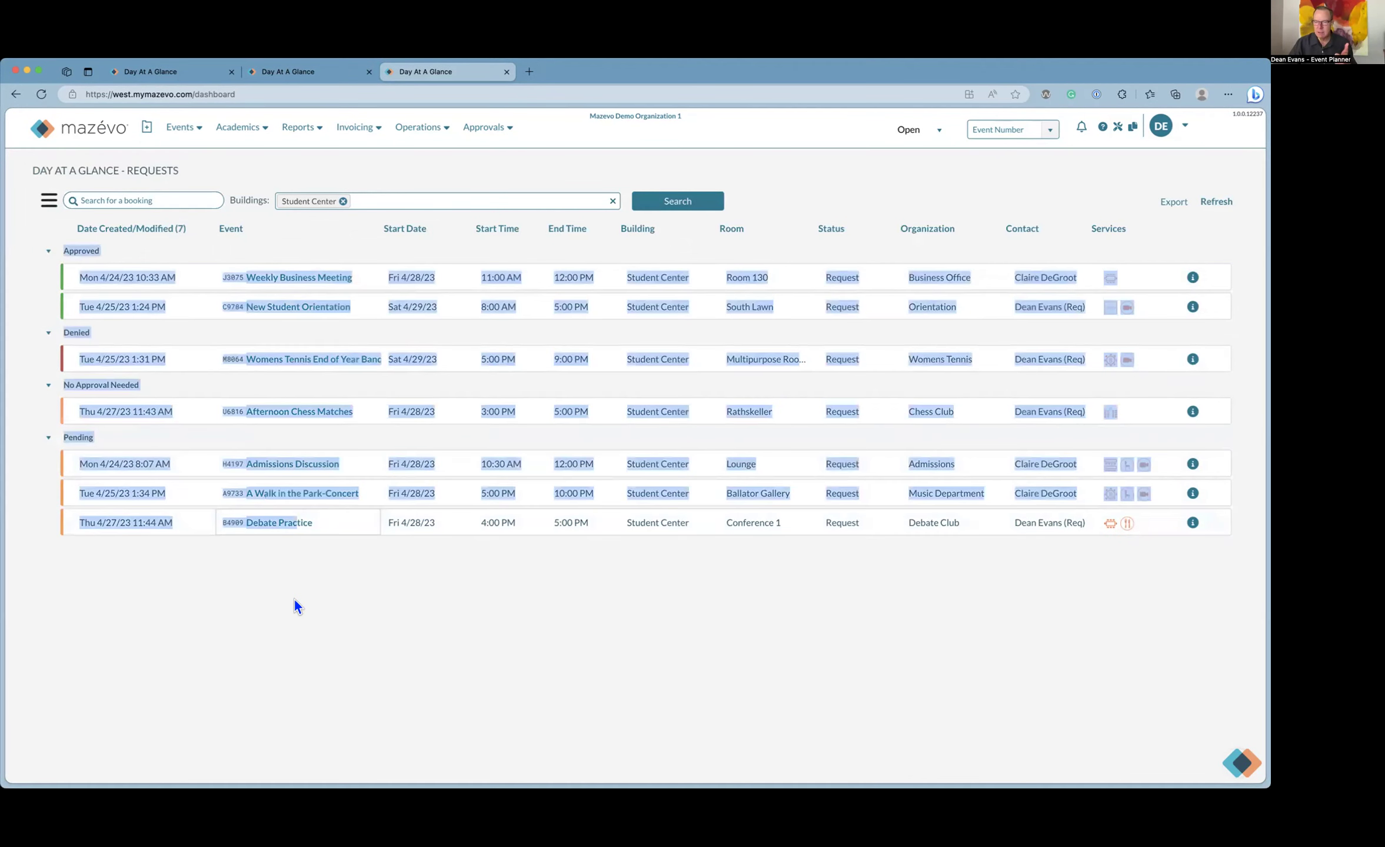
click(320, 523)
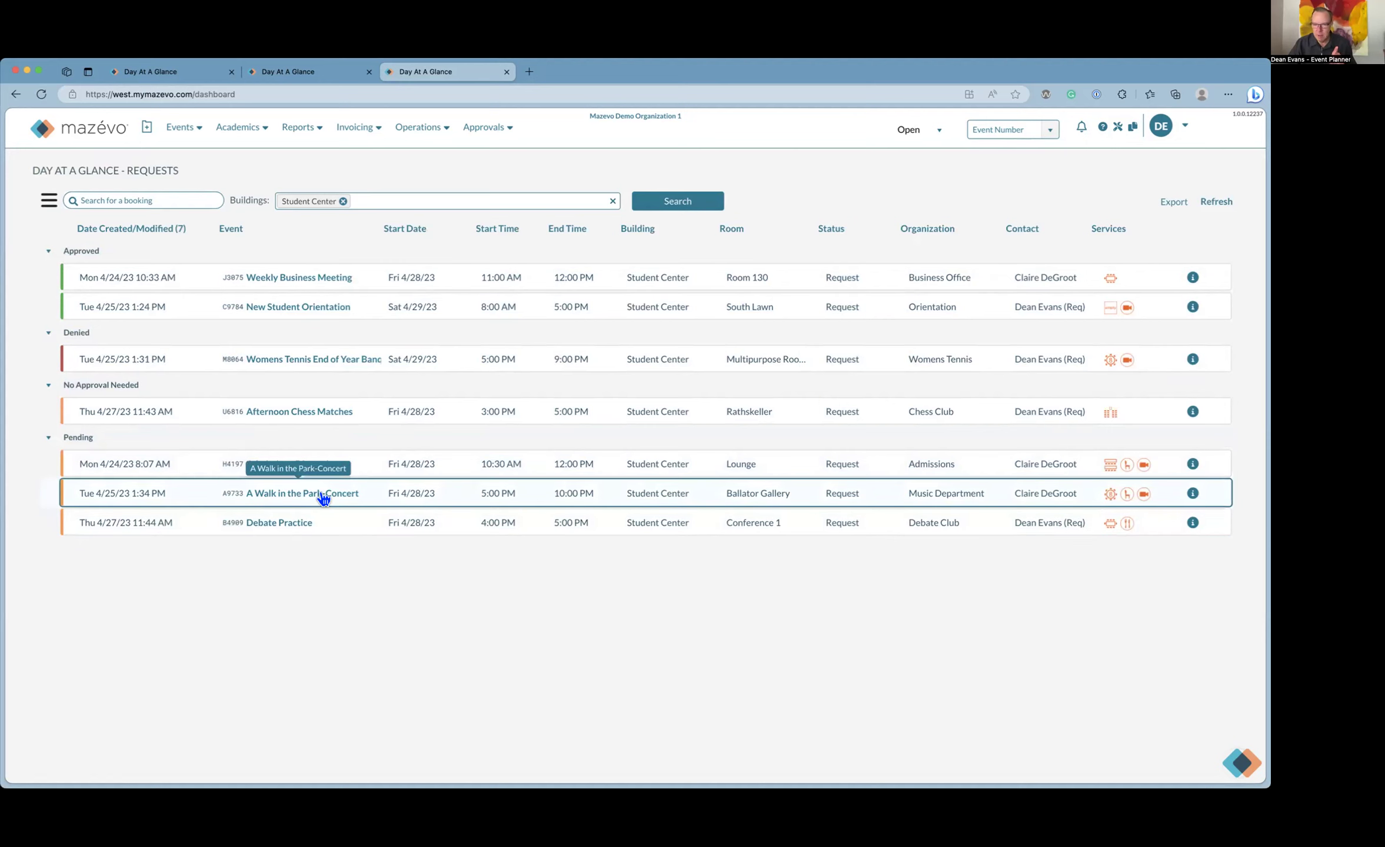
click(322, 494)
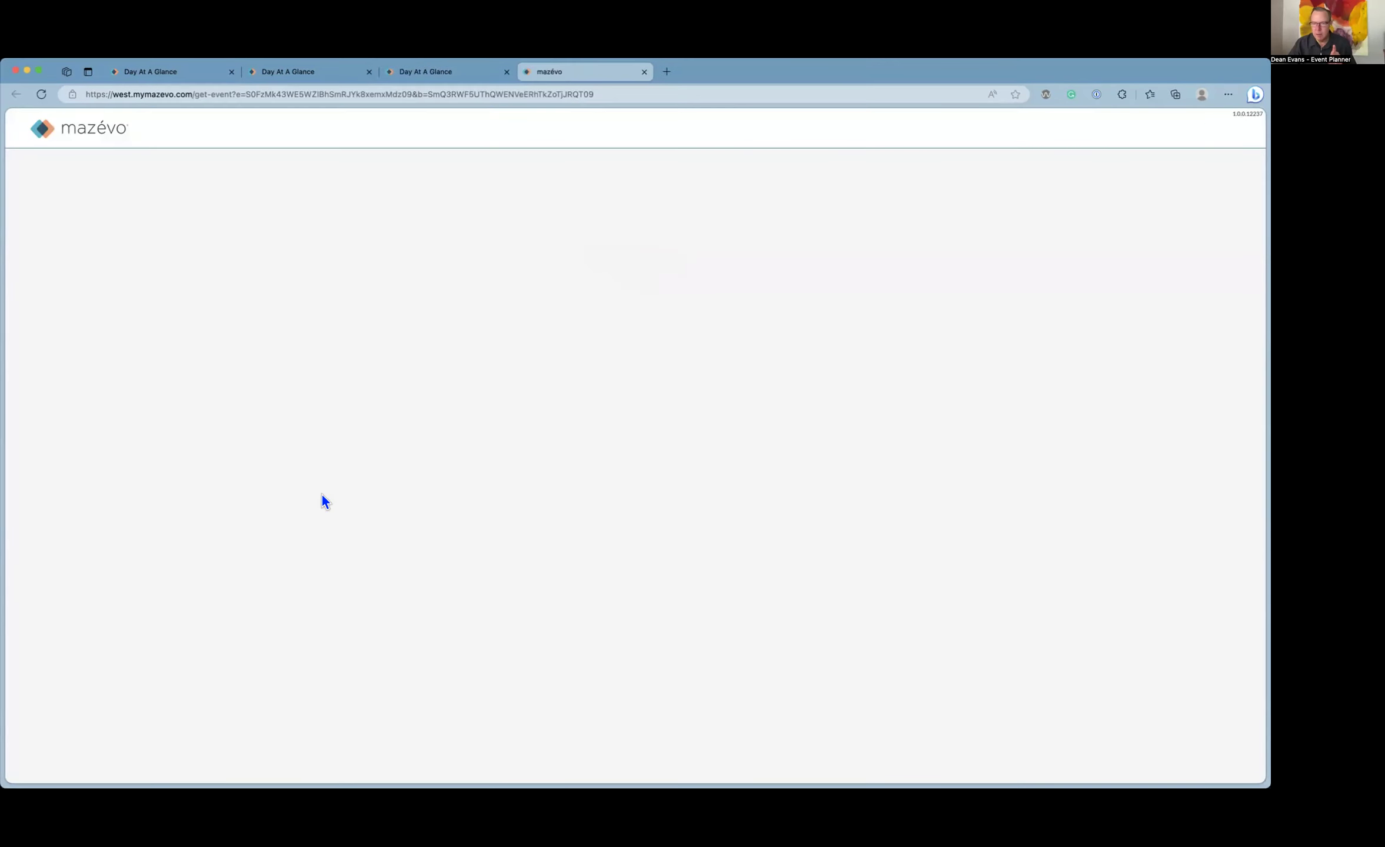
Run an inventory check on the concert's resources, and review its approvals and bookings
click(129, 292)
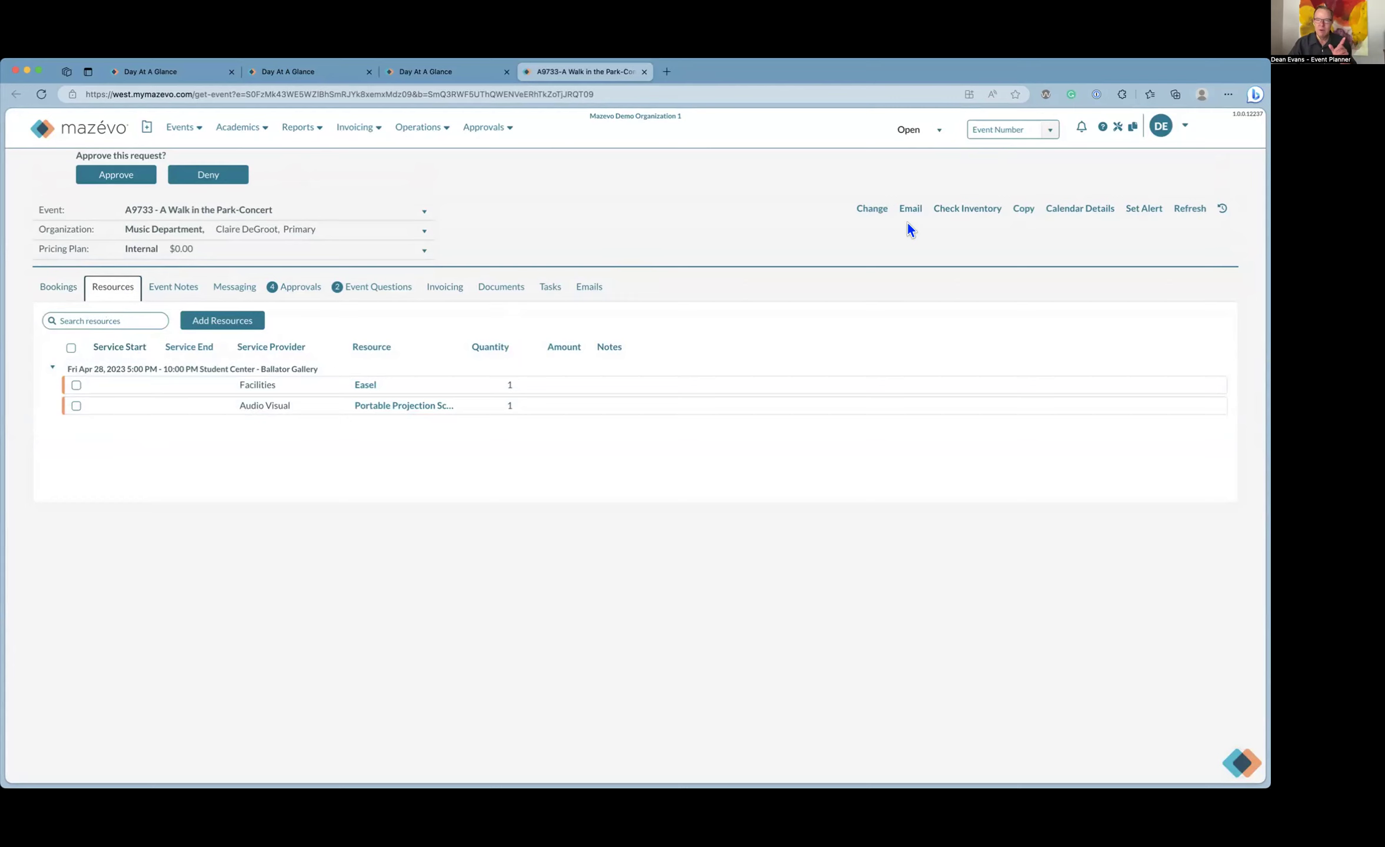
click(958, 210)
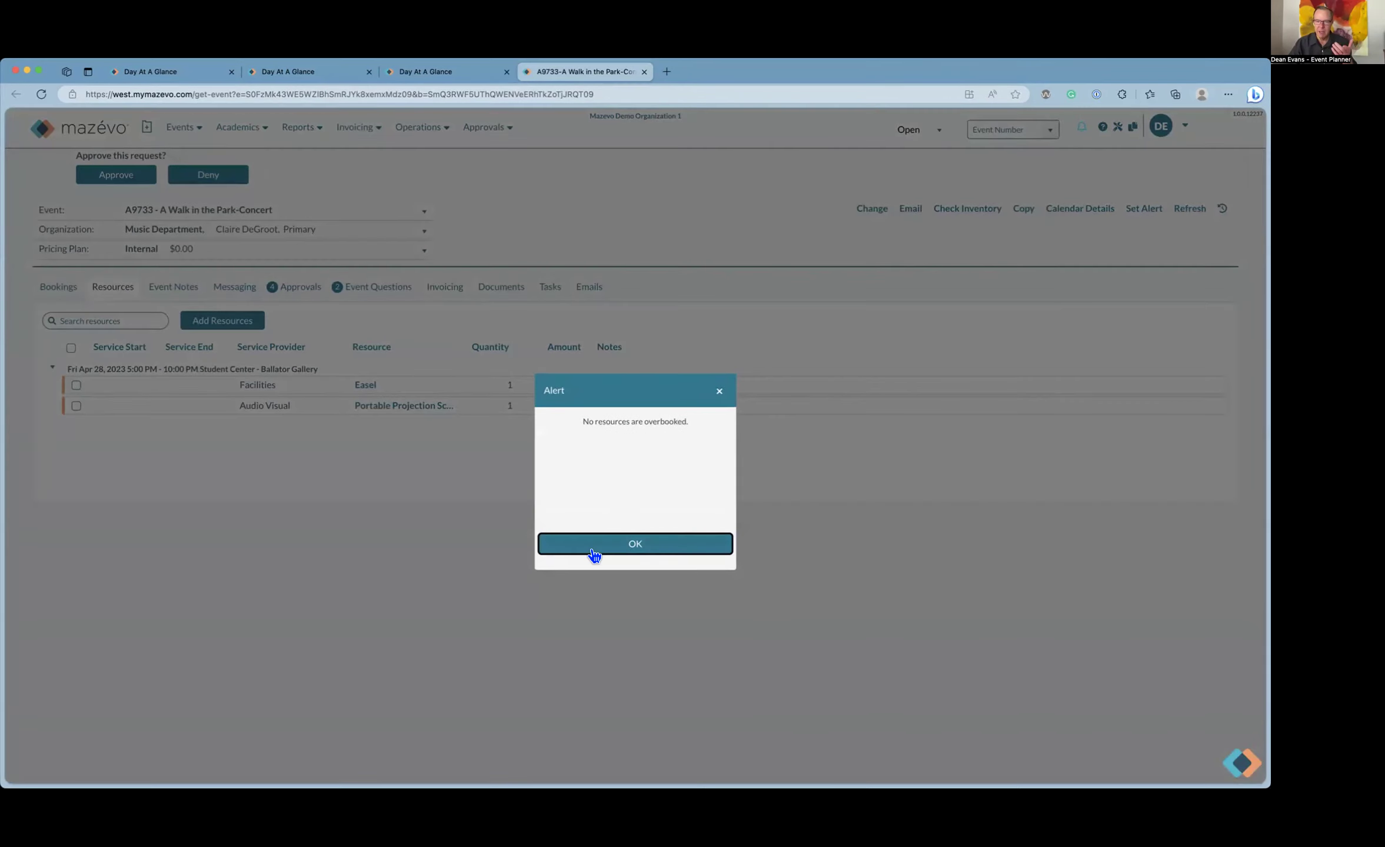
click(637, 546)
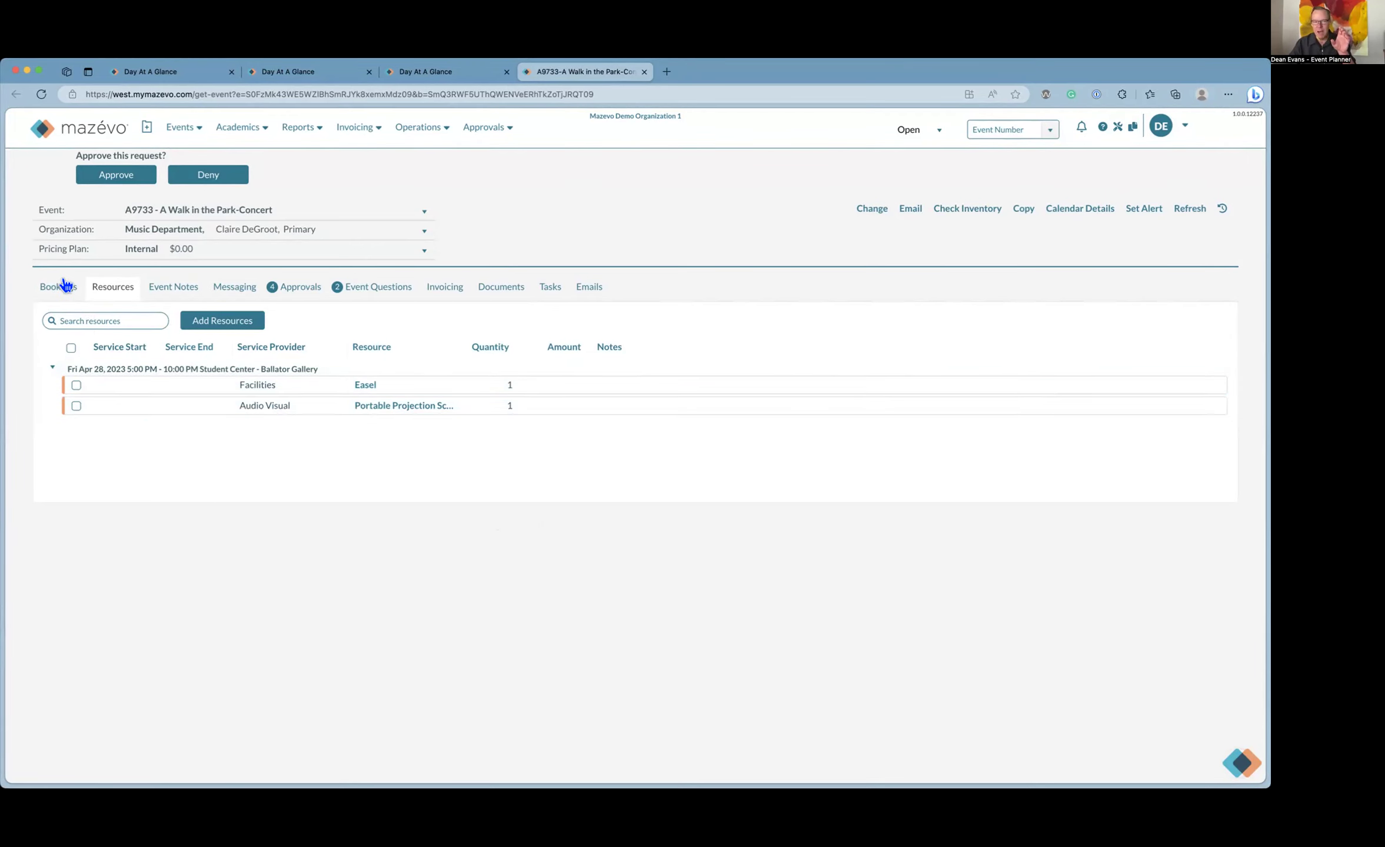
click(290, 293)
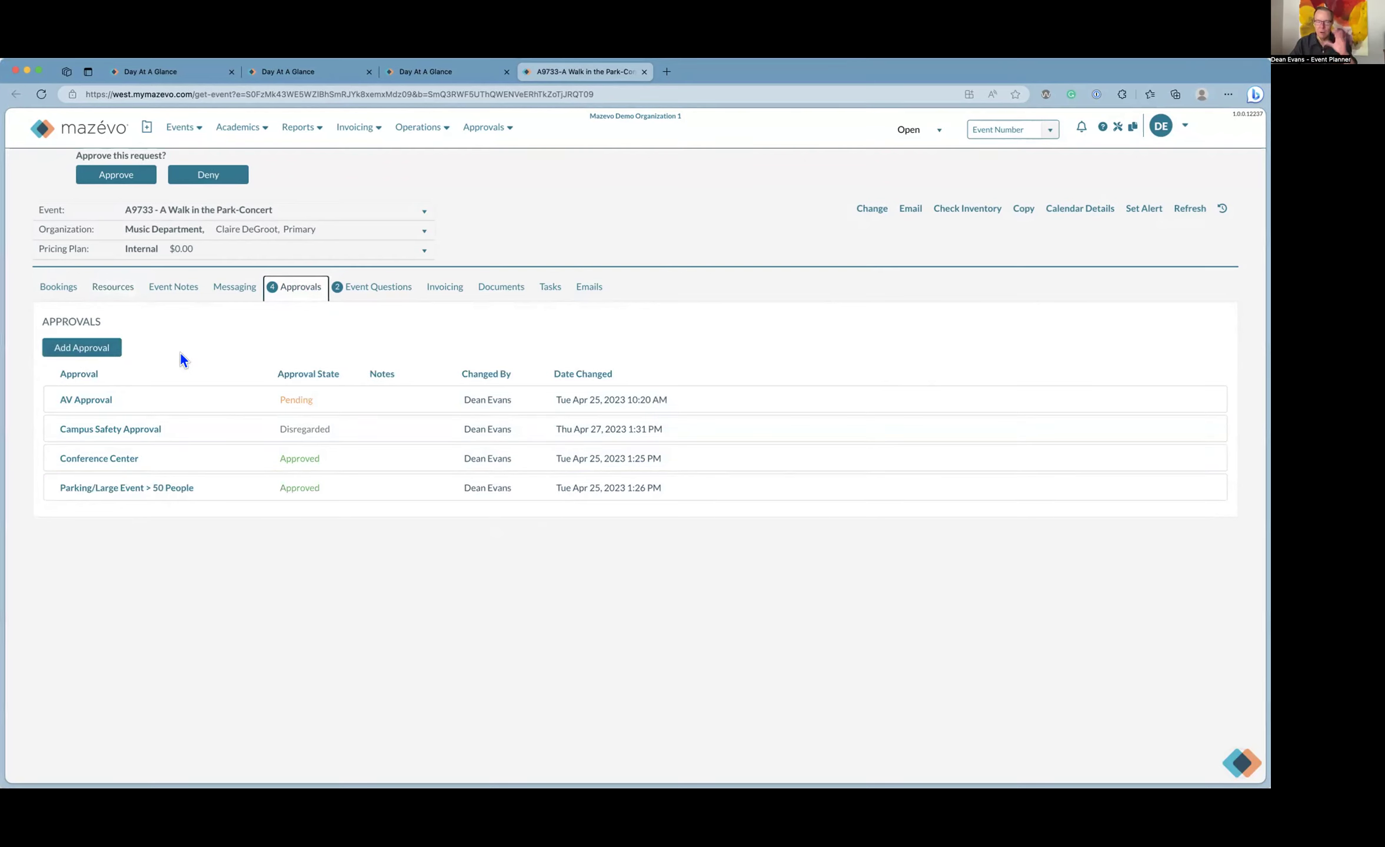
click(57, 291)
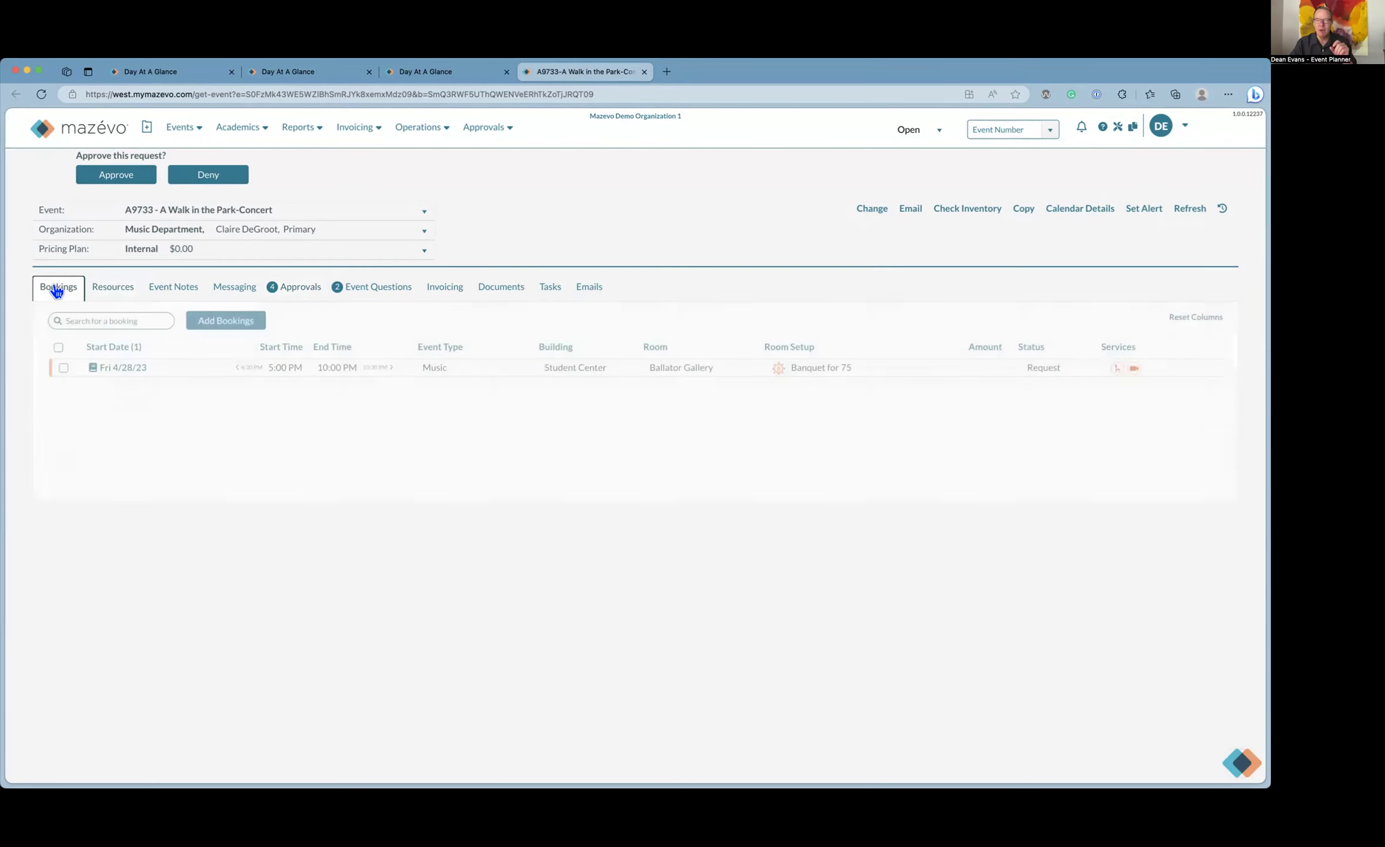
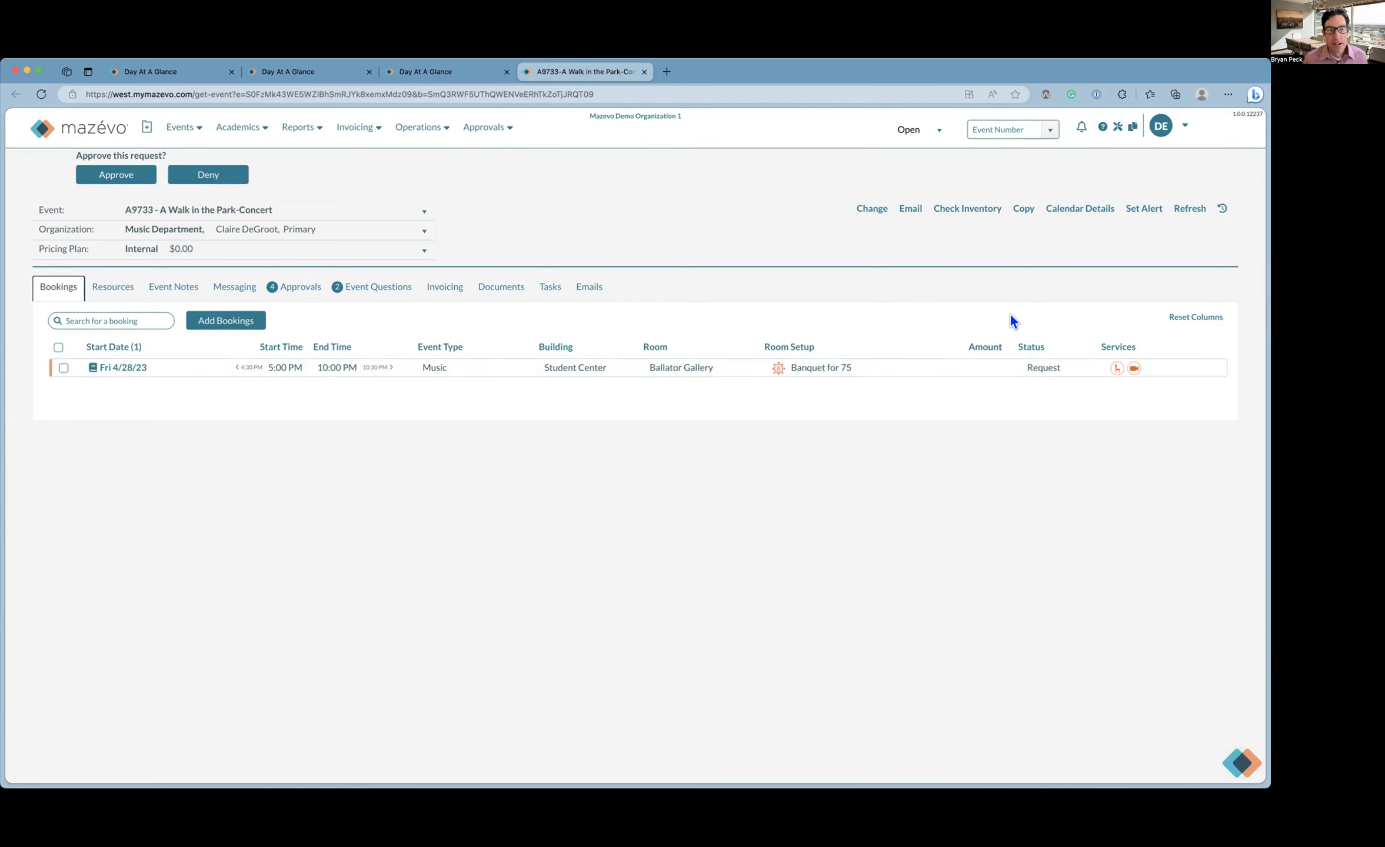
Examine the event statuses and their request behaviors in the Statuses settings, and return to the settings overview
click(1118, 132)
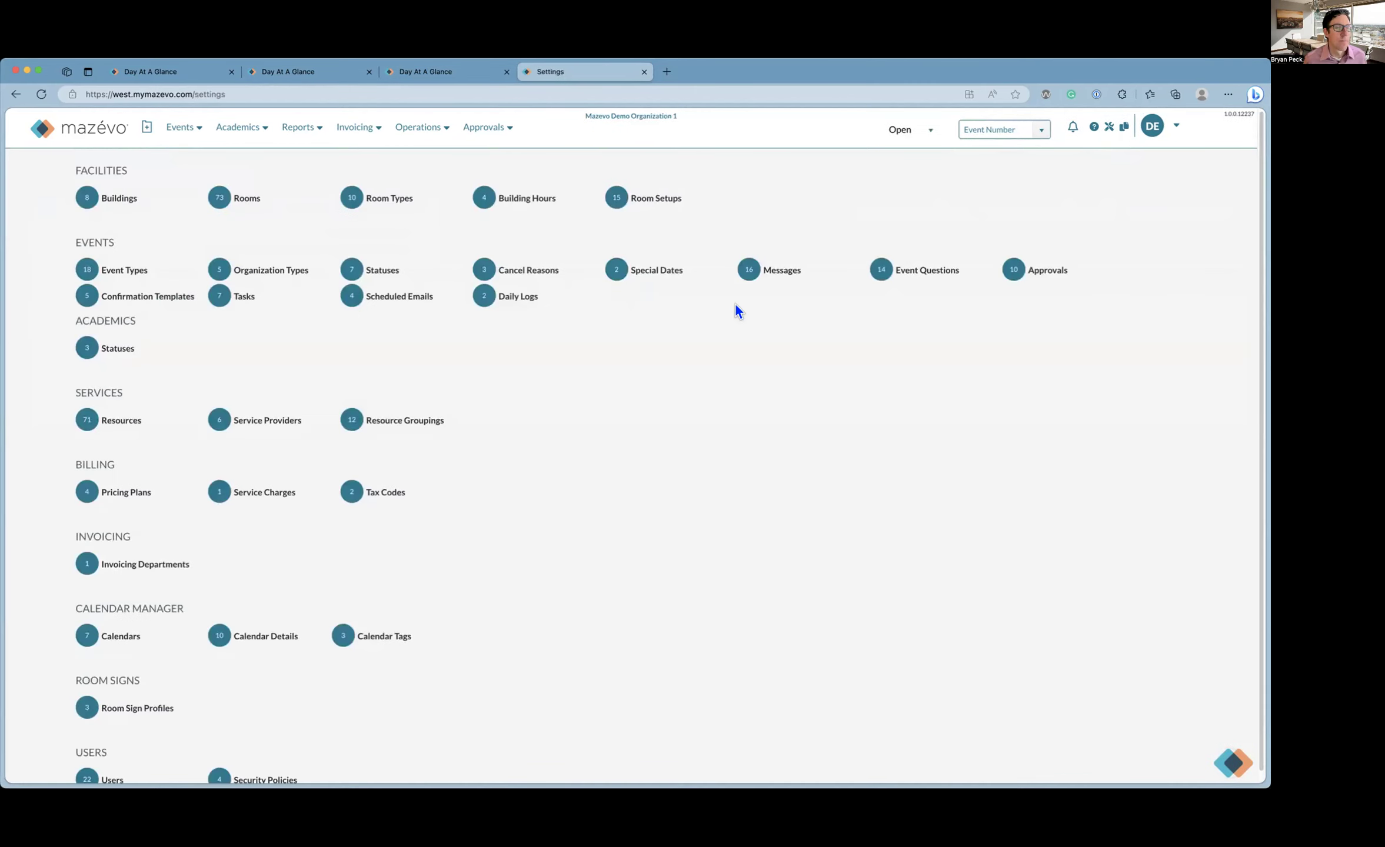
click(389, 275)
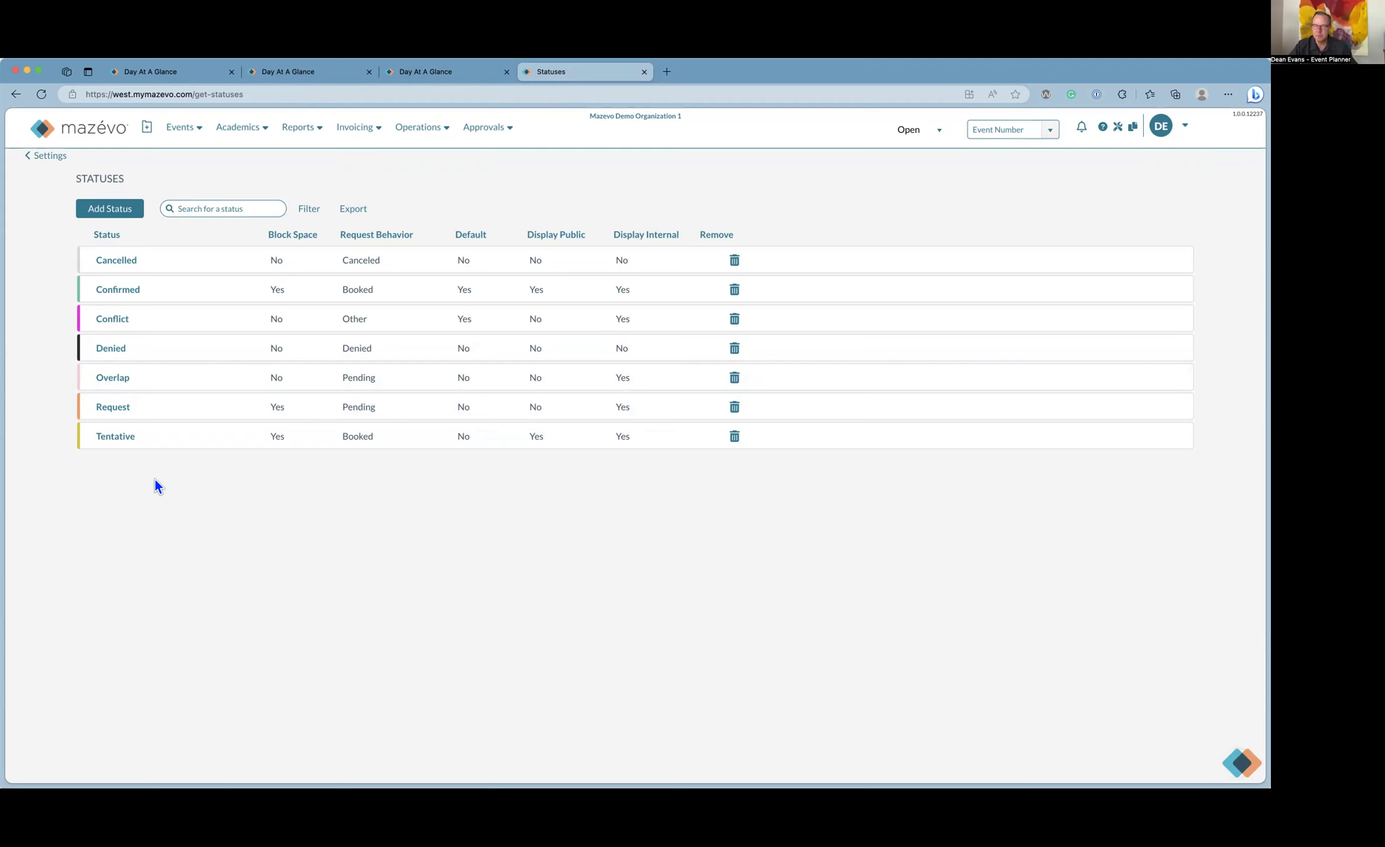
click(98, 135)
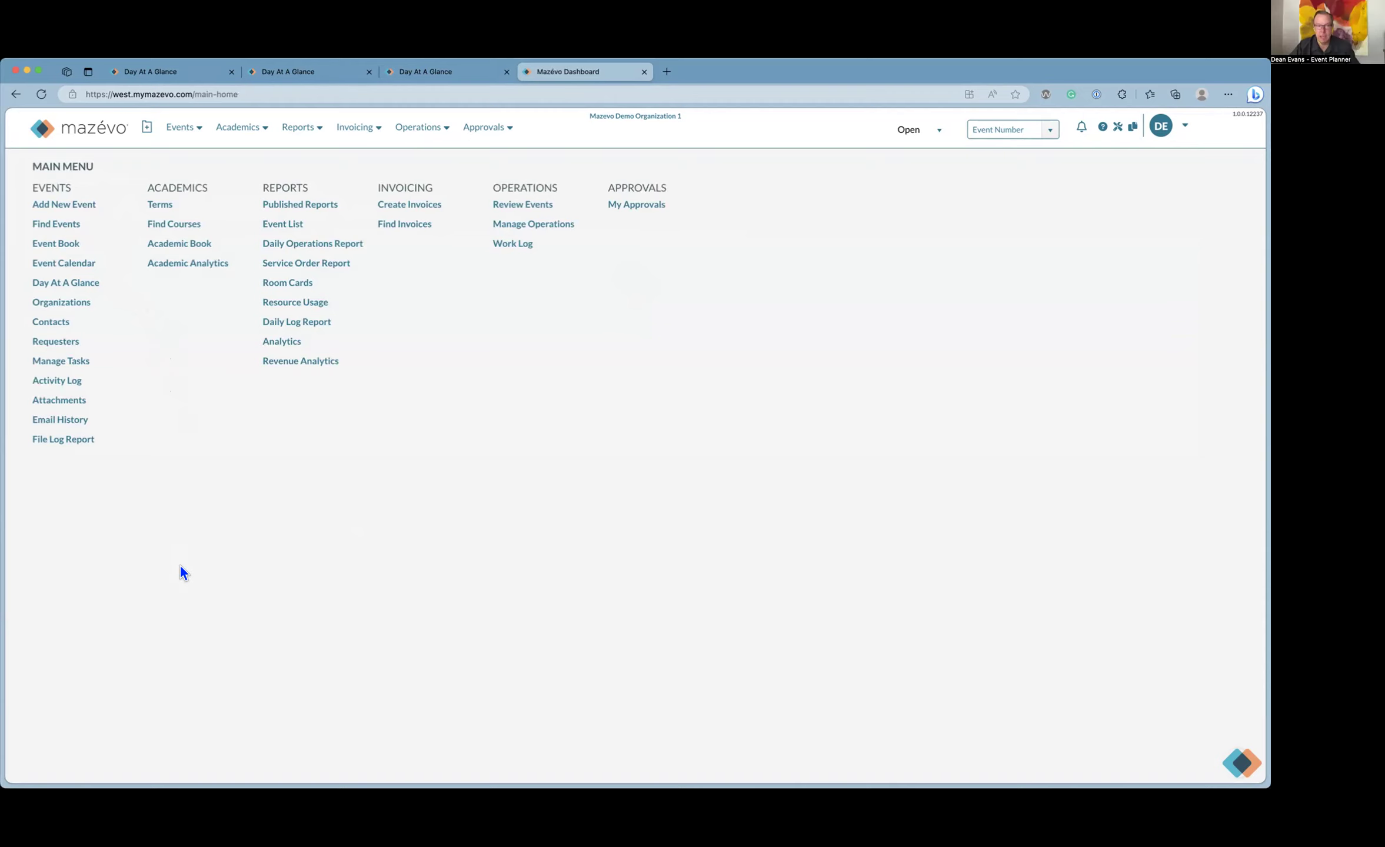
click(1118, 127)
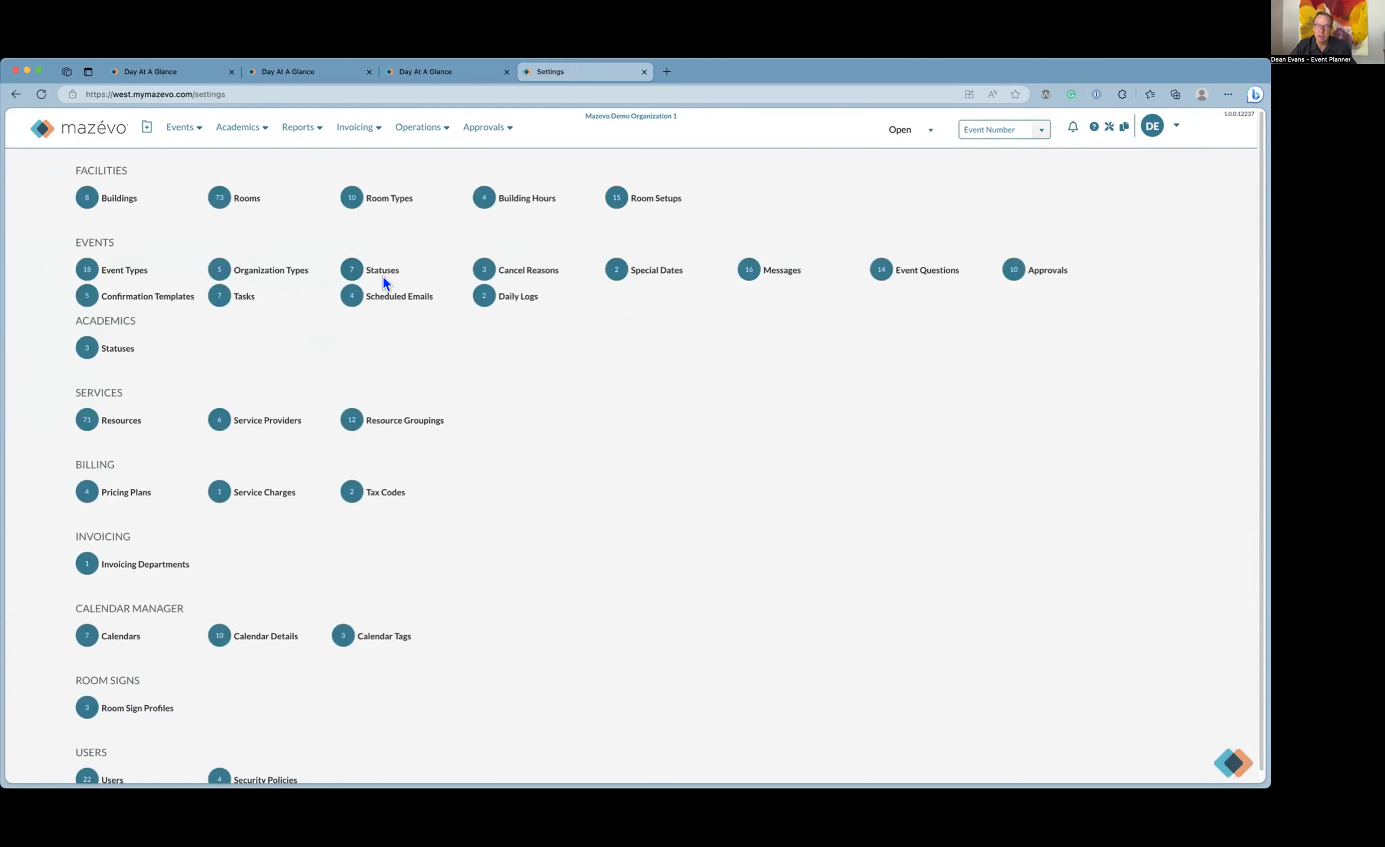
click(383, 275)
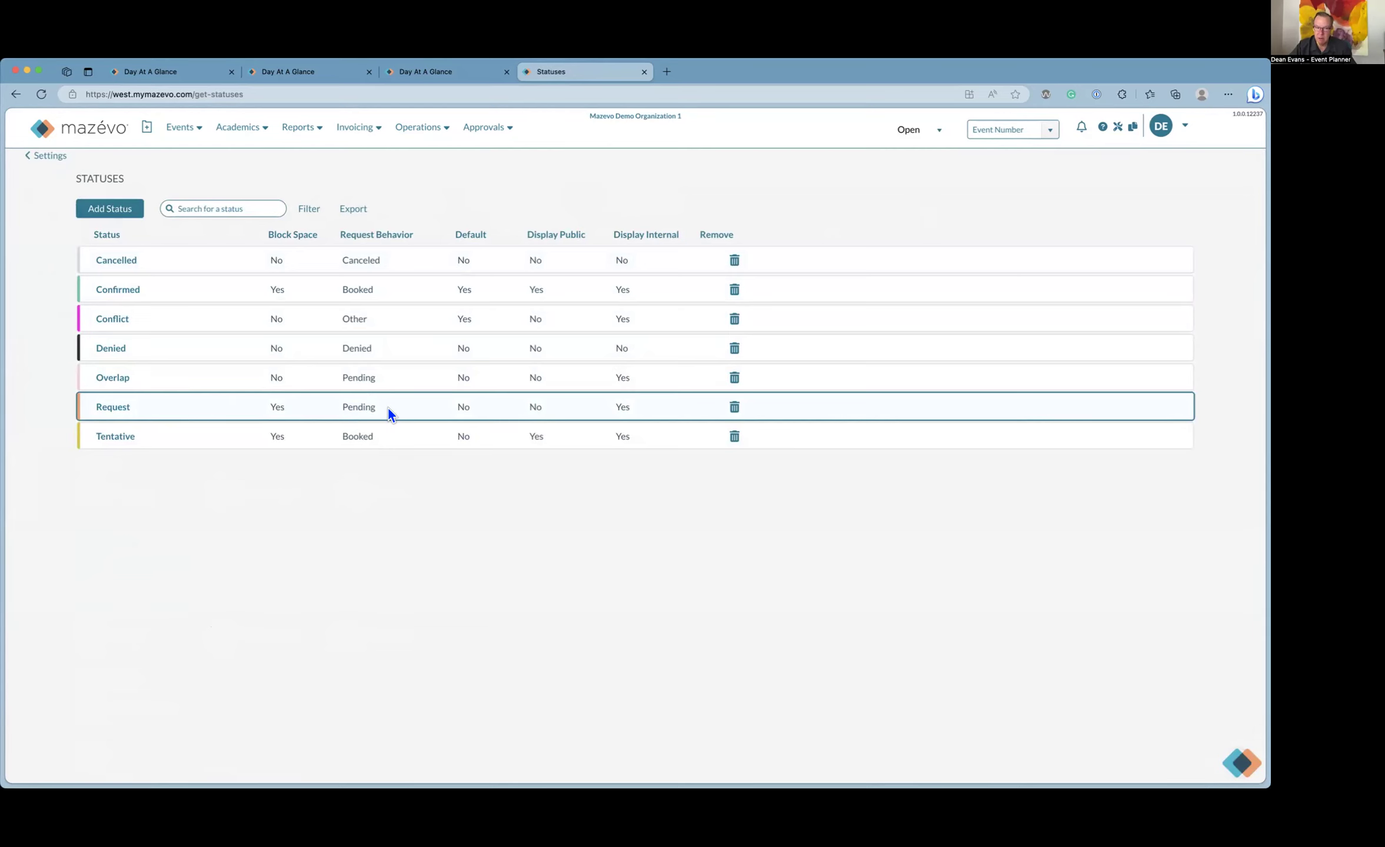
click(61, 161)
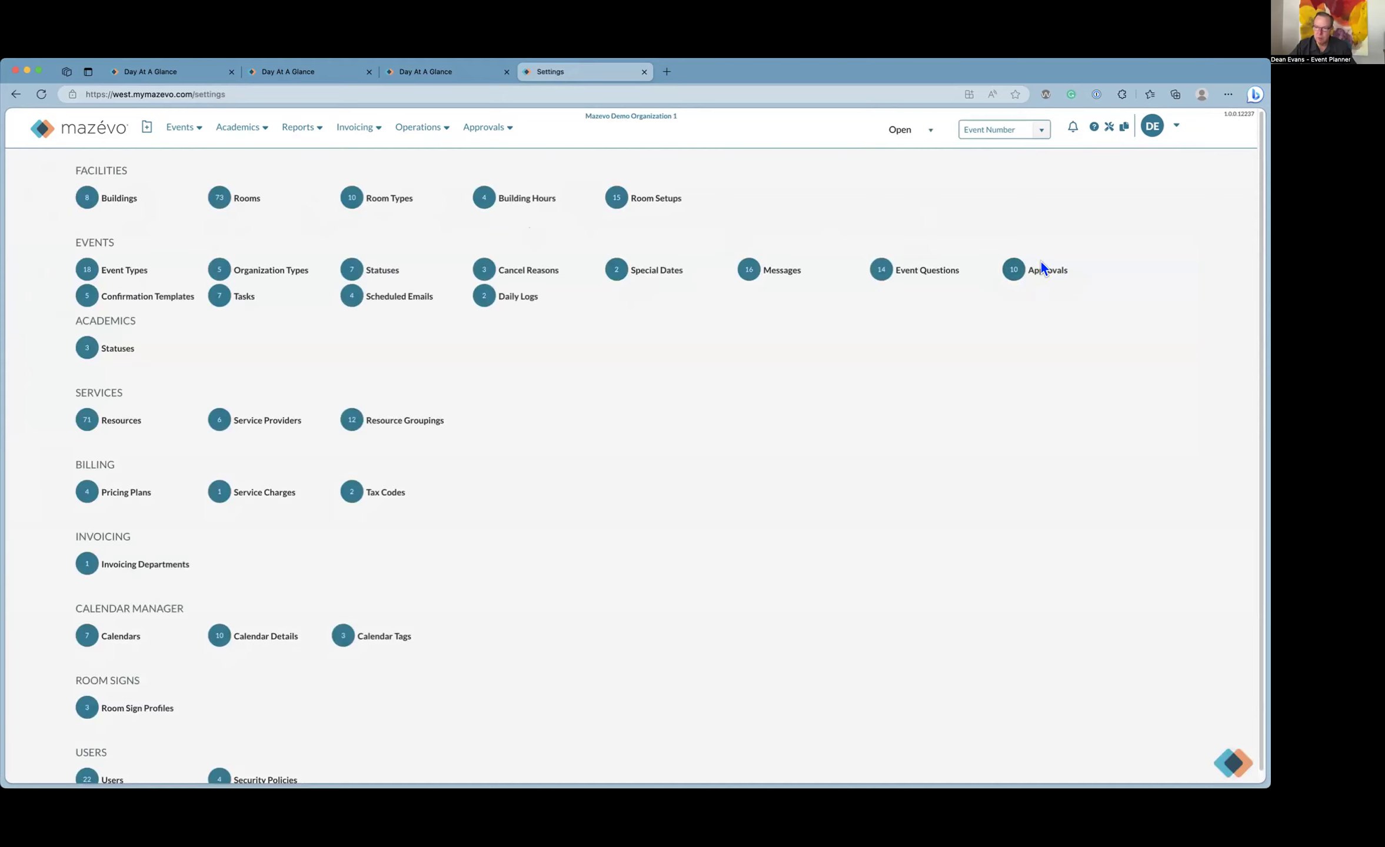
Start a new event for Acme Industries, assign the first listed contact, and continue to the date and time section
click(107, 137)
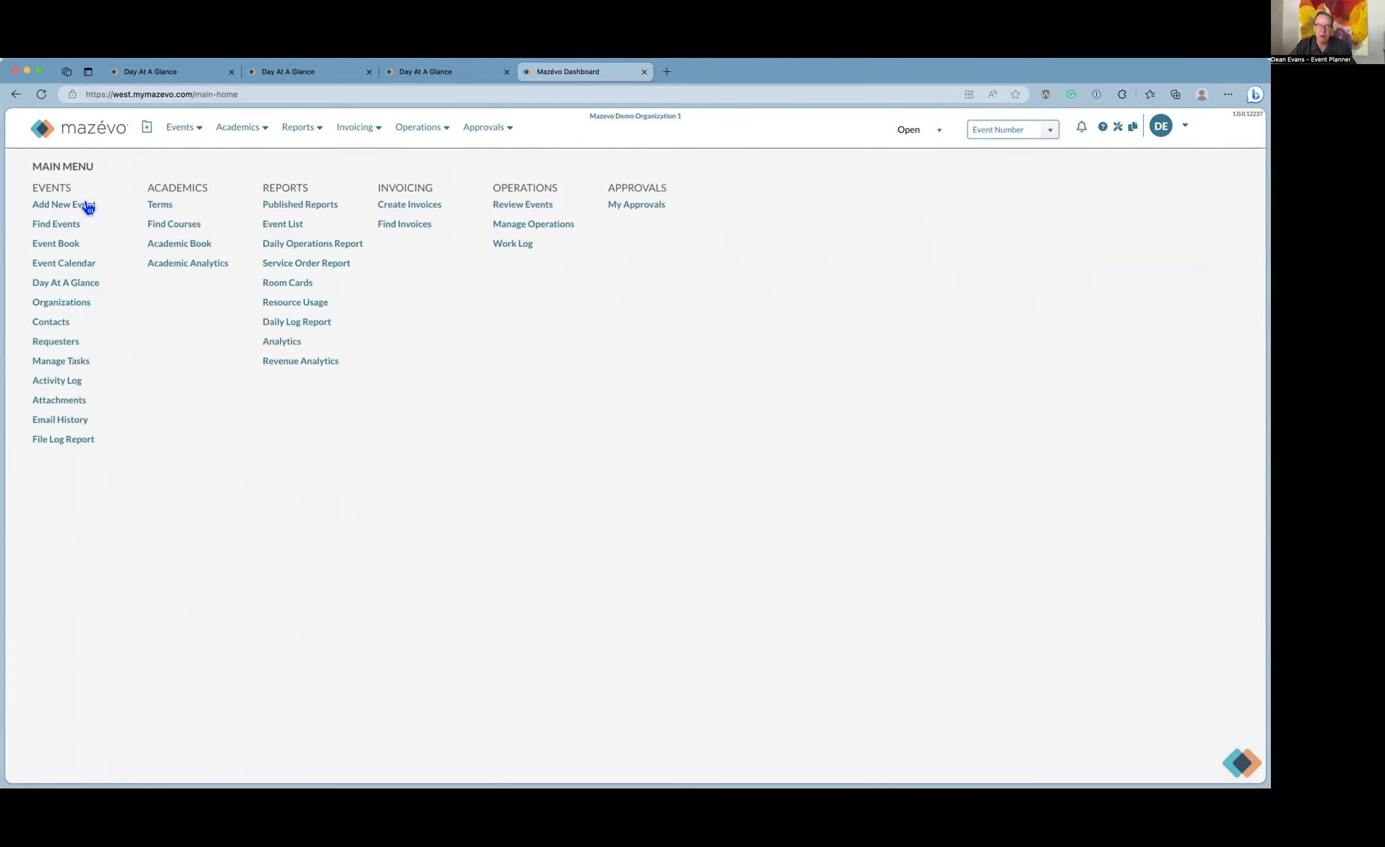
click(87, 206)
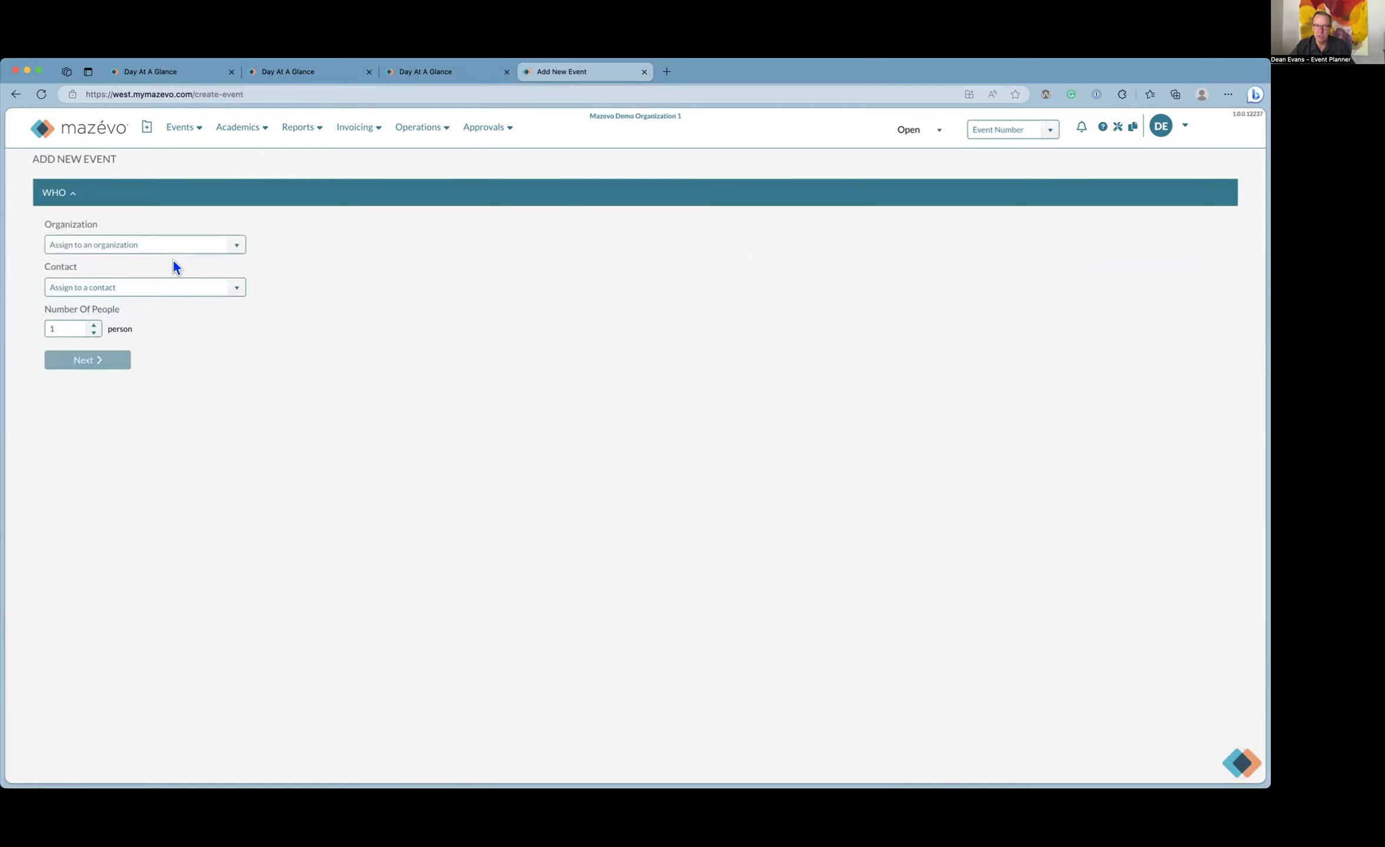
click(234, 253)
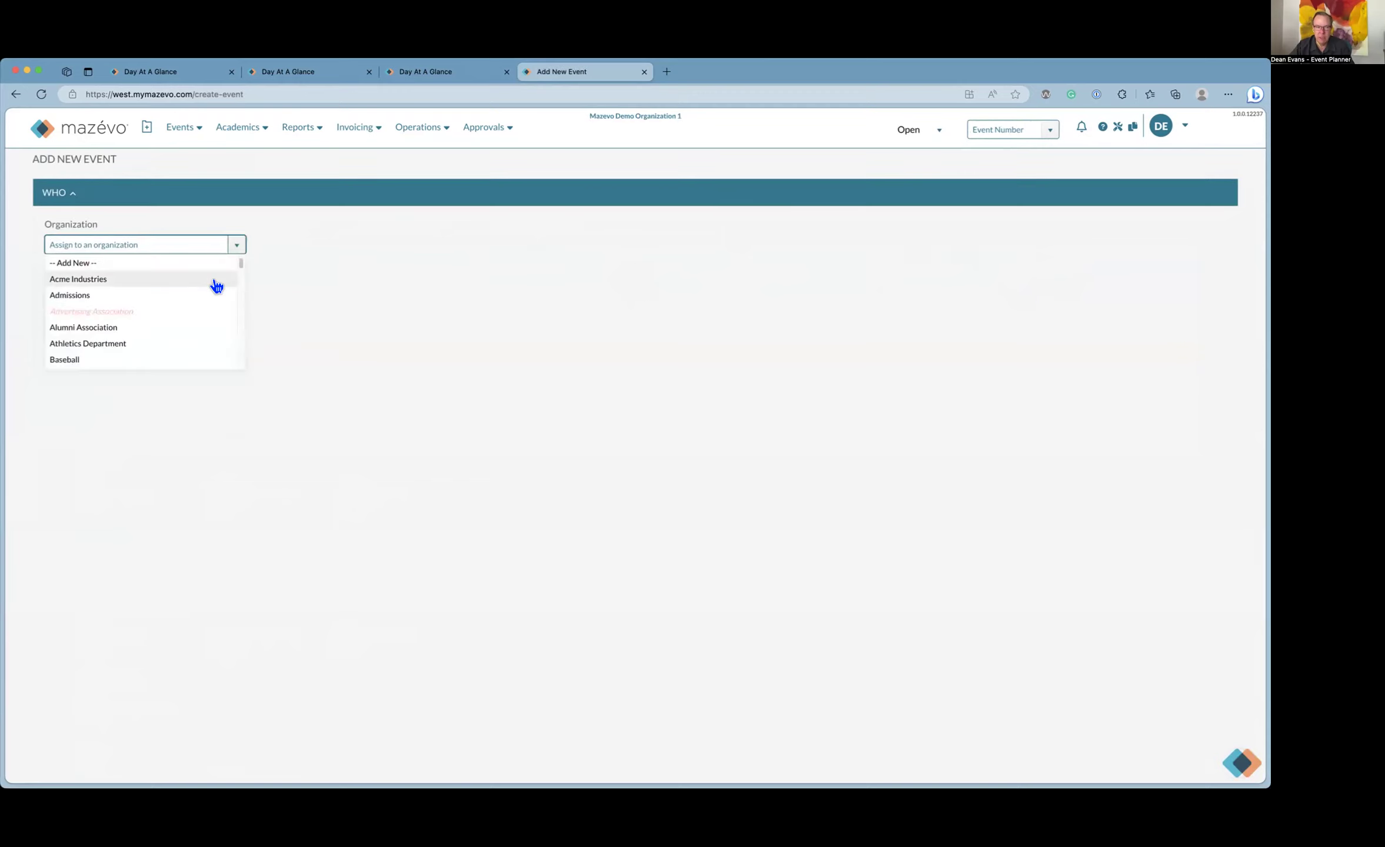
click(216, 281)
click(238, 287)
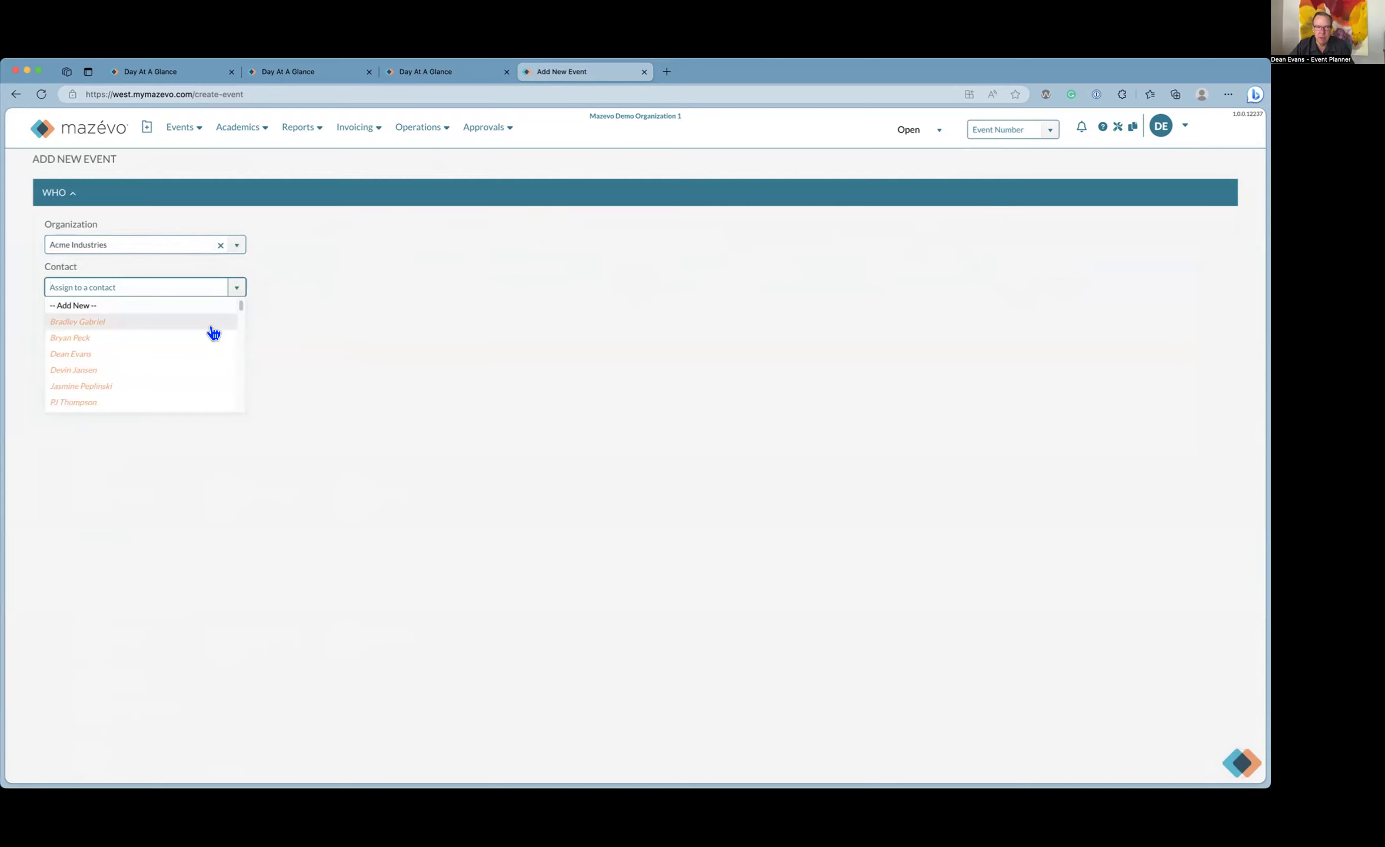
click(214, 333)
click(130, 359)
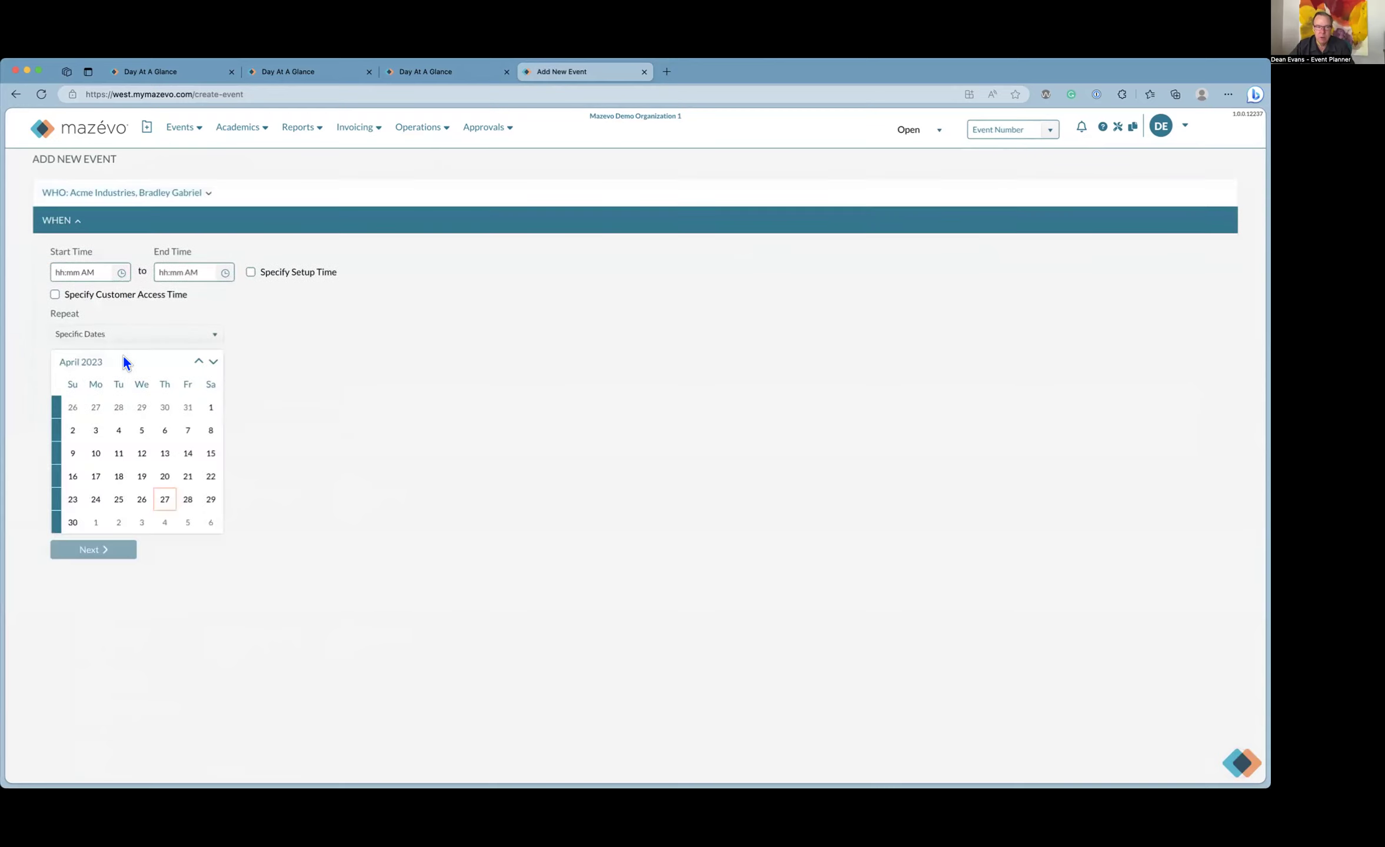
Schedule the new event for 8:00 AM to 9:00 AM on April 29, 2023, and continue to the room selection section
click(66, 273)
text(800)
key(Tab)
key(Tab)
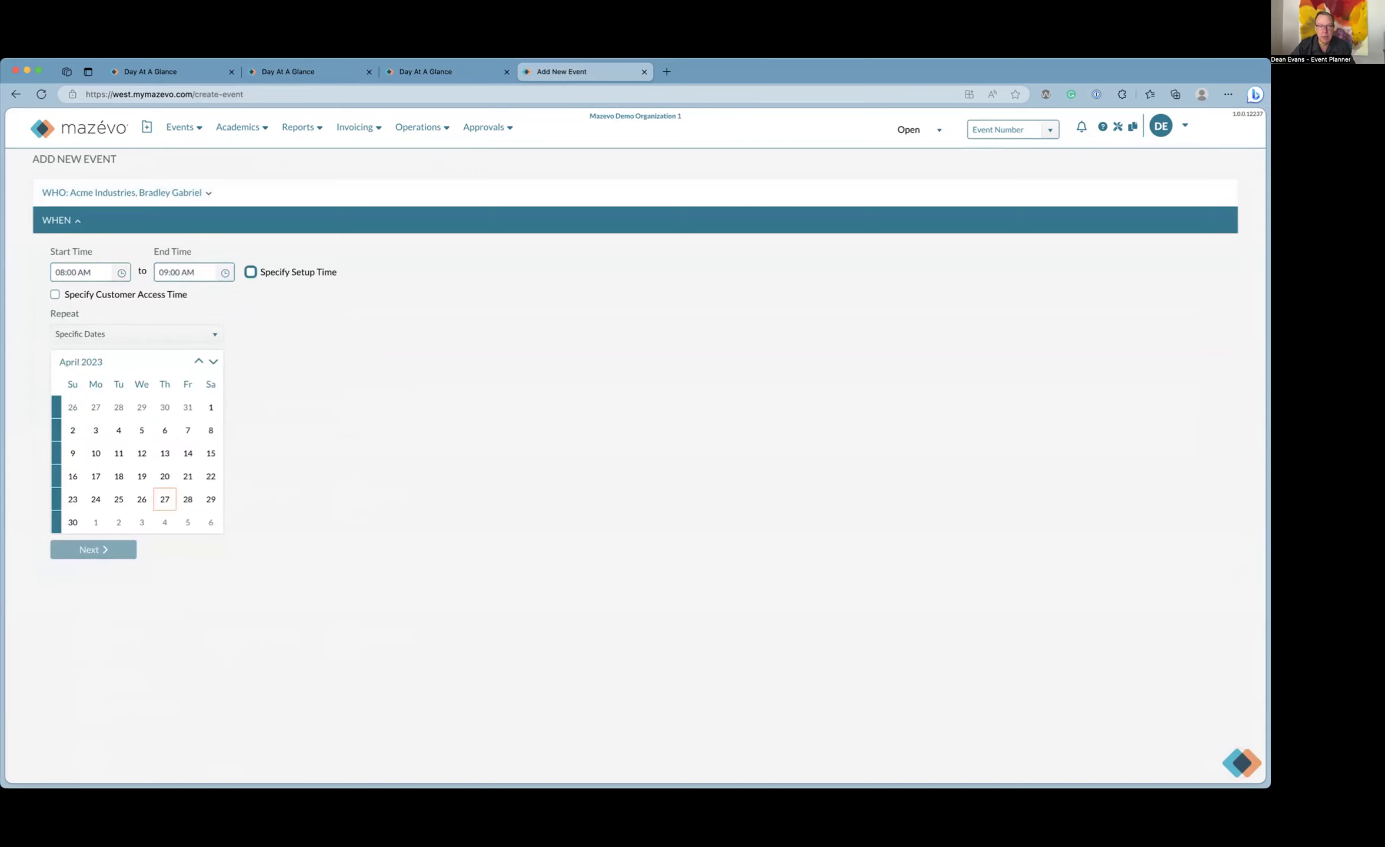
click(211, 499)
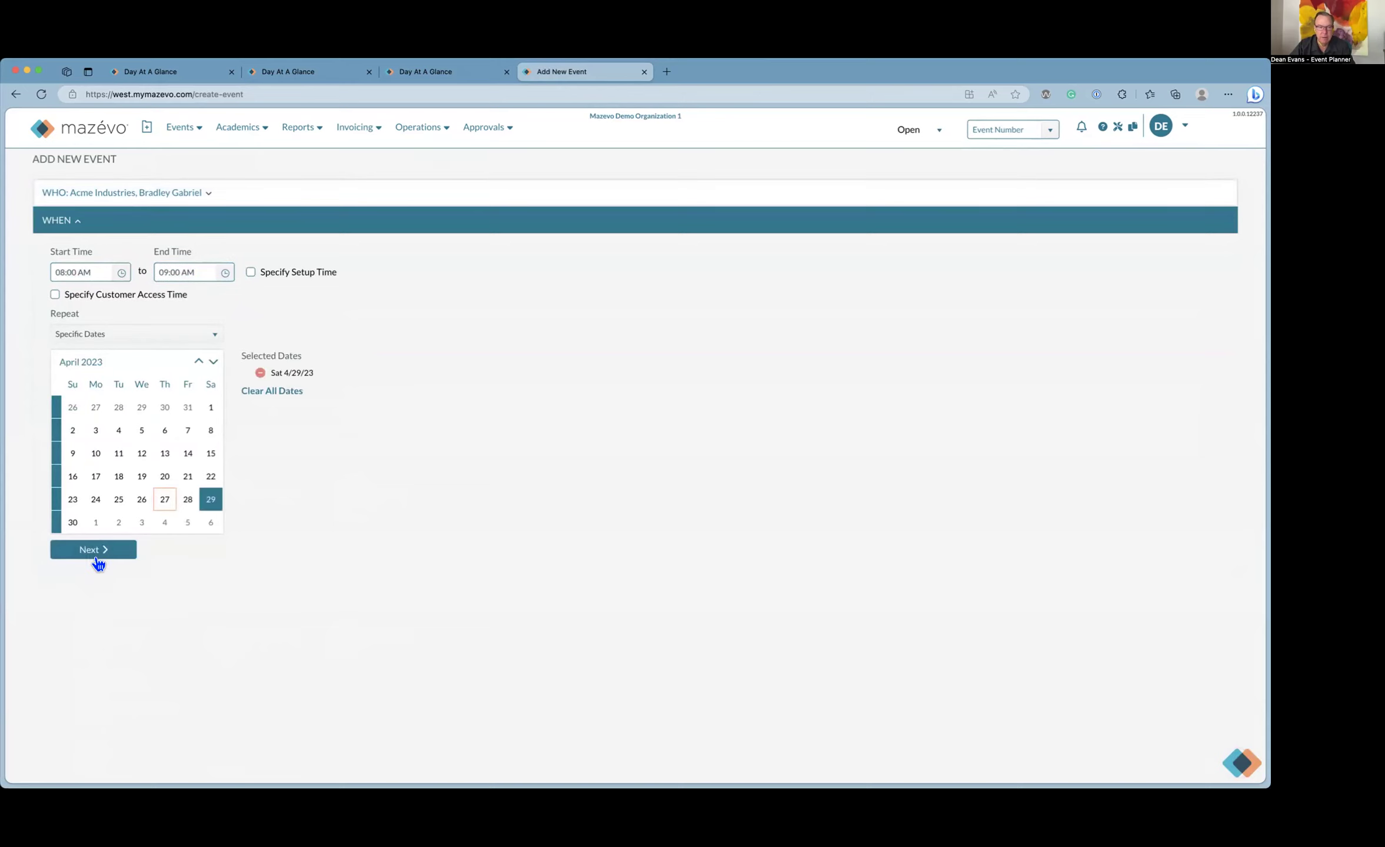
click(95, 553)
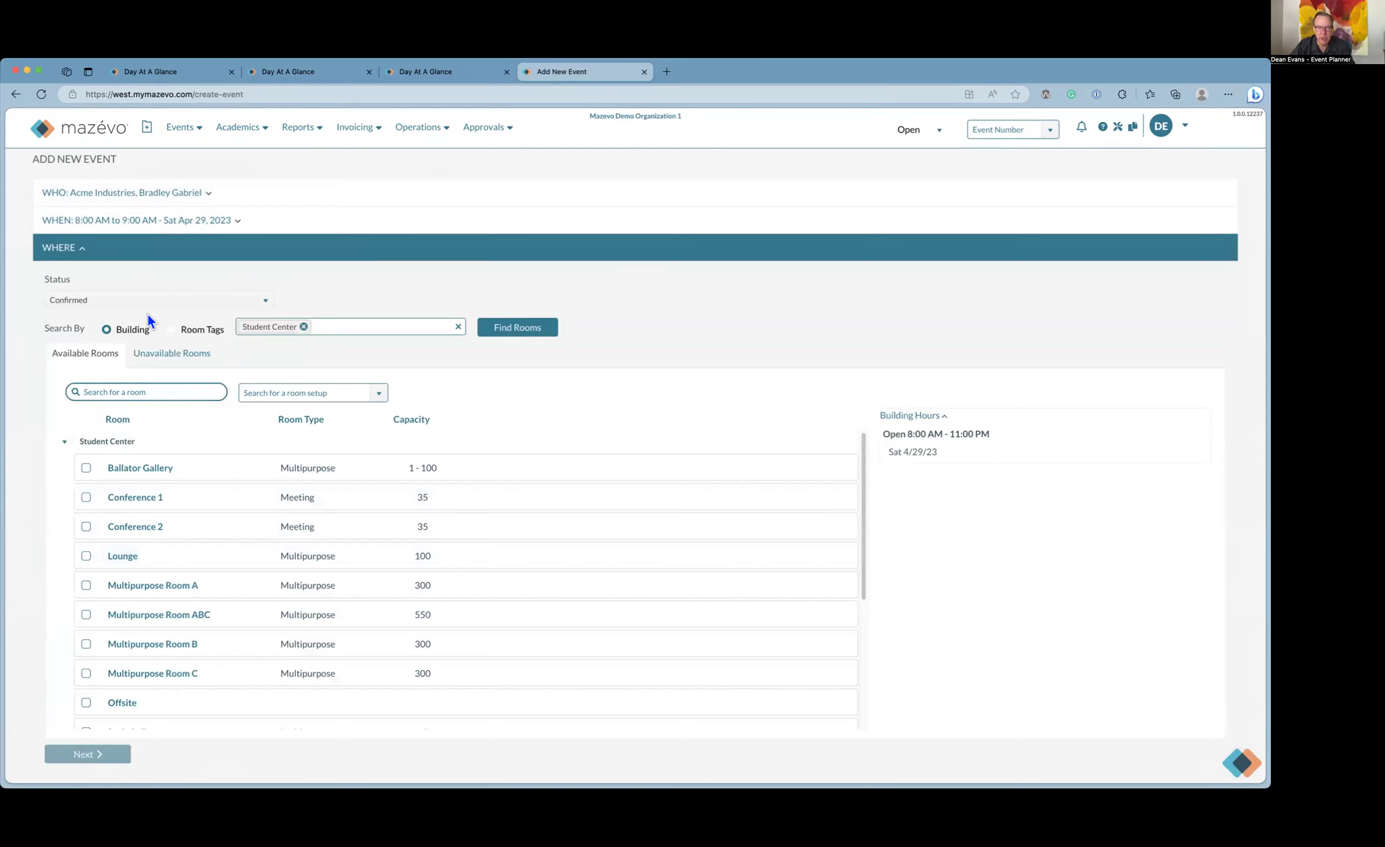
Change the new event's status to Request
click(130, 301)
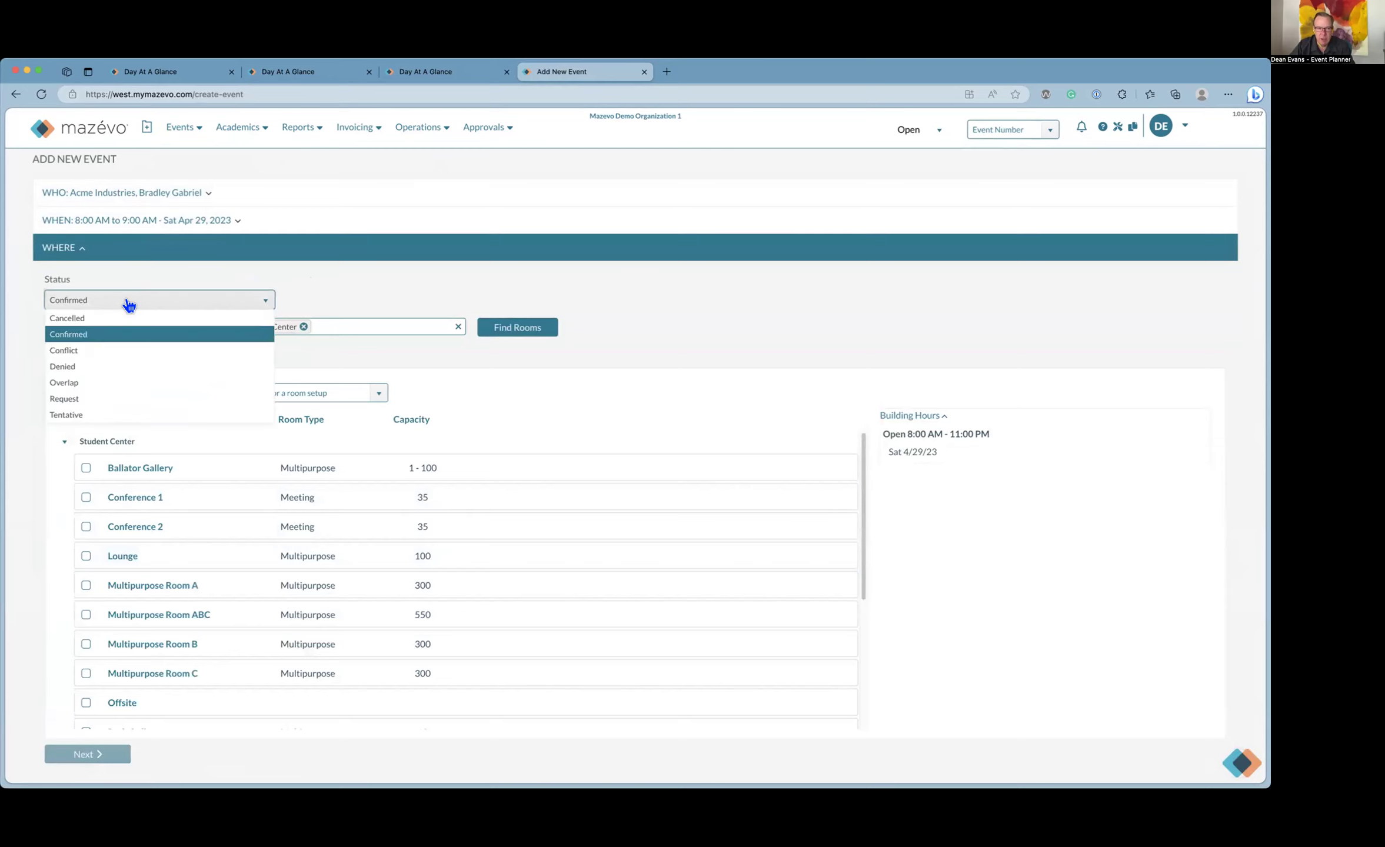
click(109, 399)
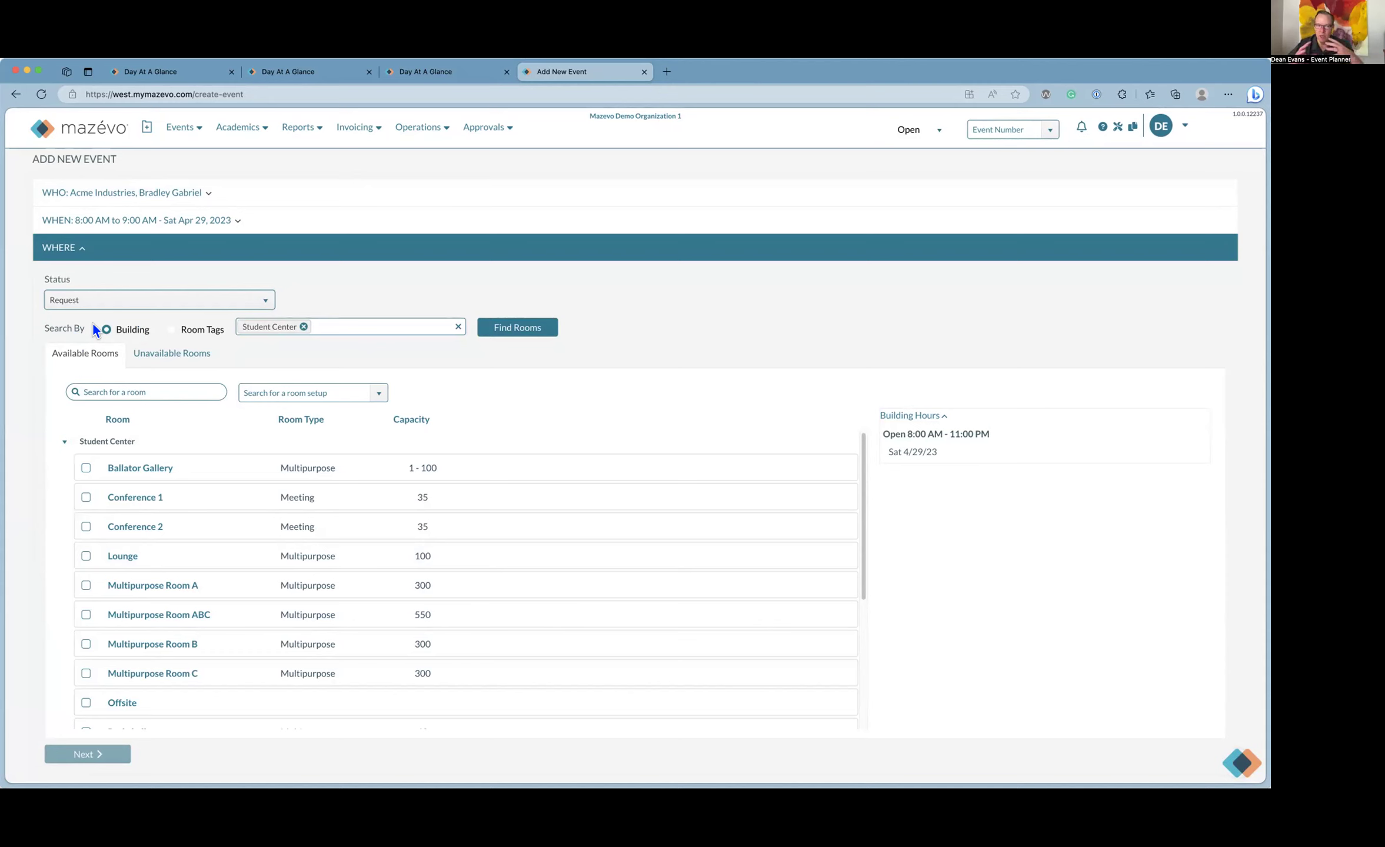
Leave the unsaved event for the main menu and close the three Day At A Glance pages open in the browser
click(89, 134)
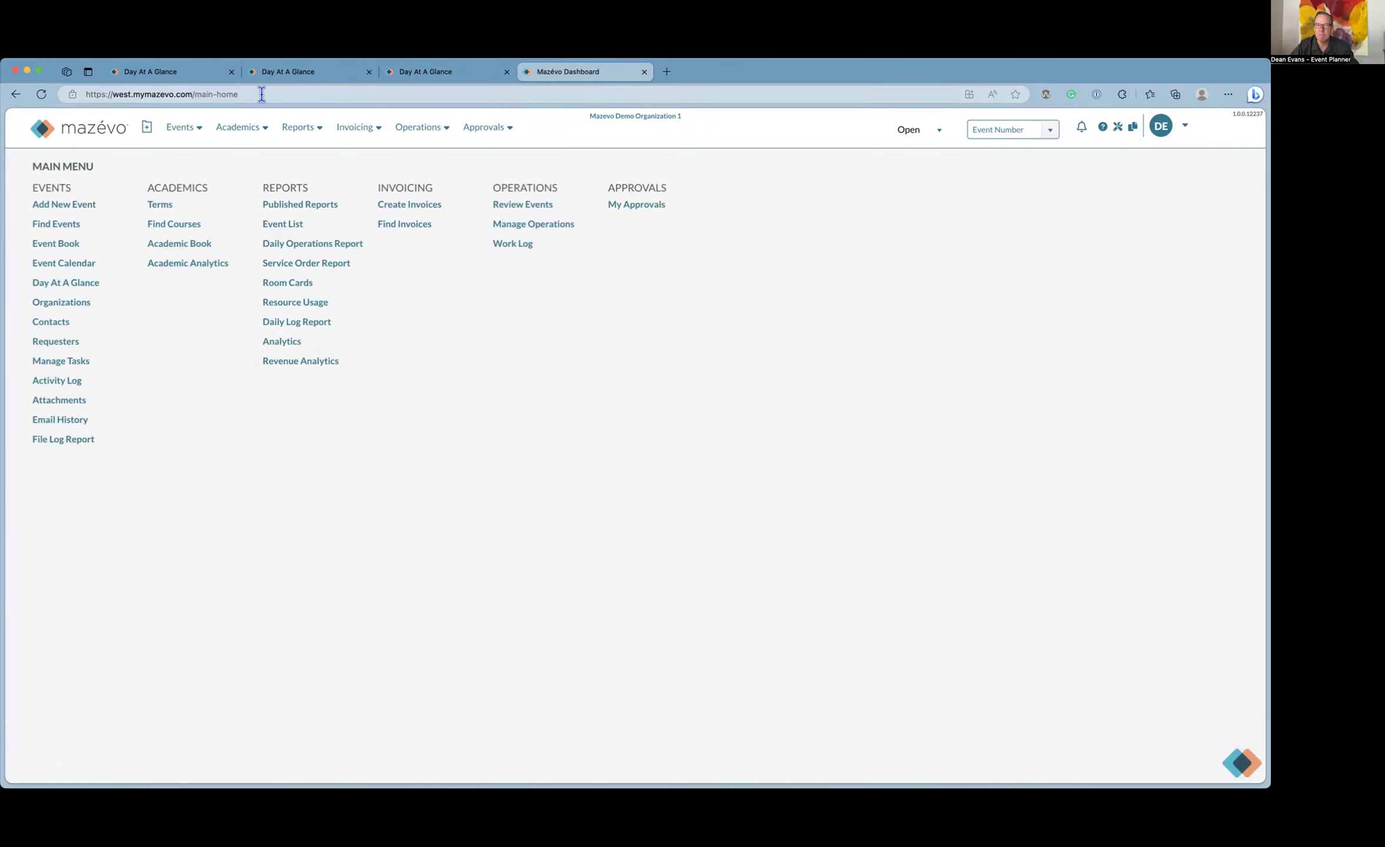
click(230, 73)
click(230, 74)
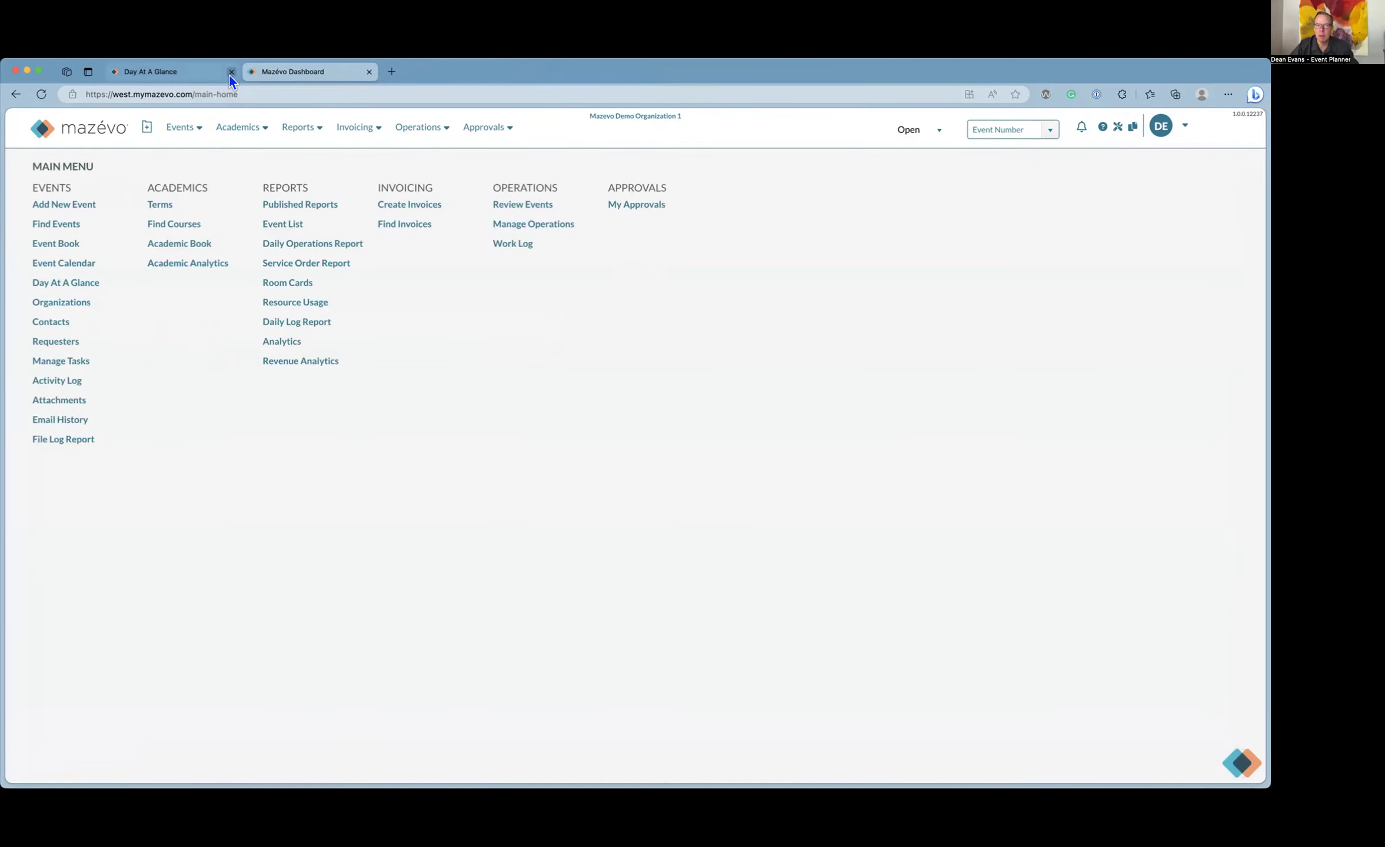
click(230, 72)
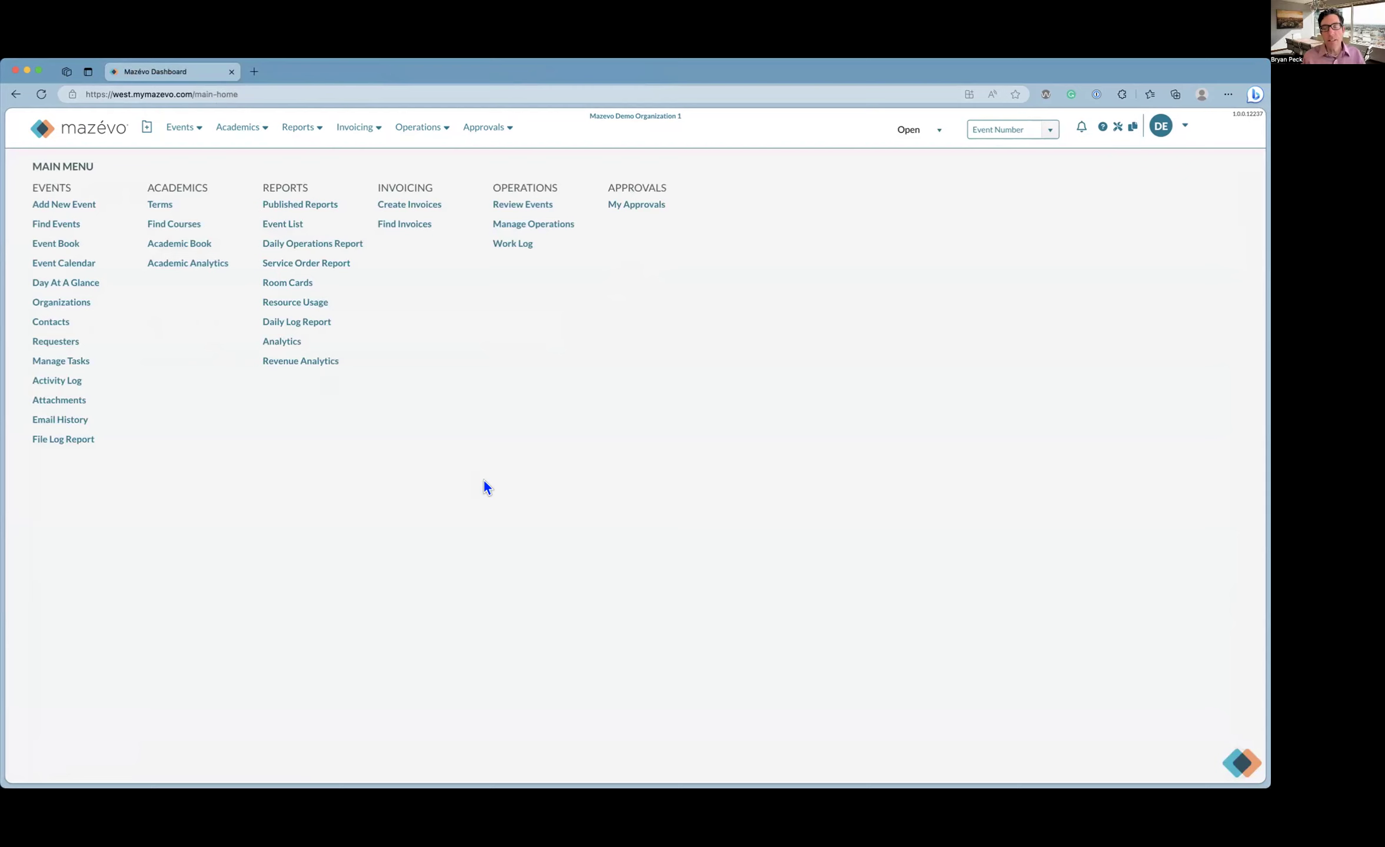